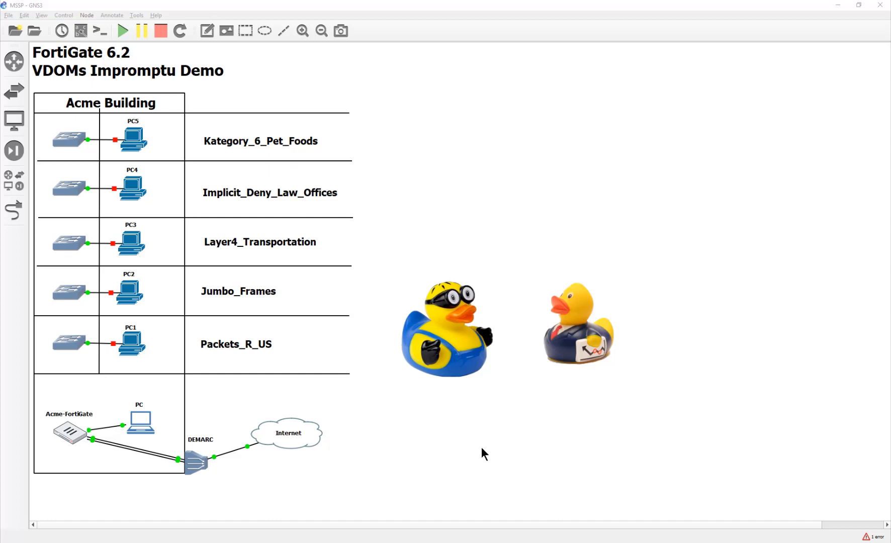
# Step: Nudge the business-suit duck picture right and the minion duck slightly left on the GNS3 canvas
pyautogui.moveTo(573, 360)
pyautogui.mouseDown()
pyautogui.moveTo(569, 385)
pyautogui.moveTo(567, 371)
pyautogui.mouseUp()
pyautogui.click(568, 449)
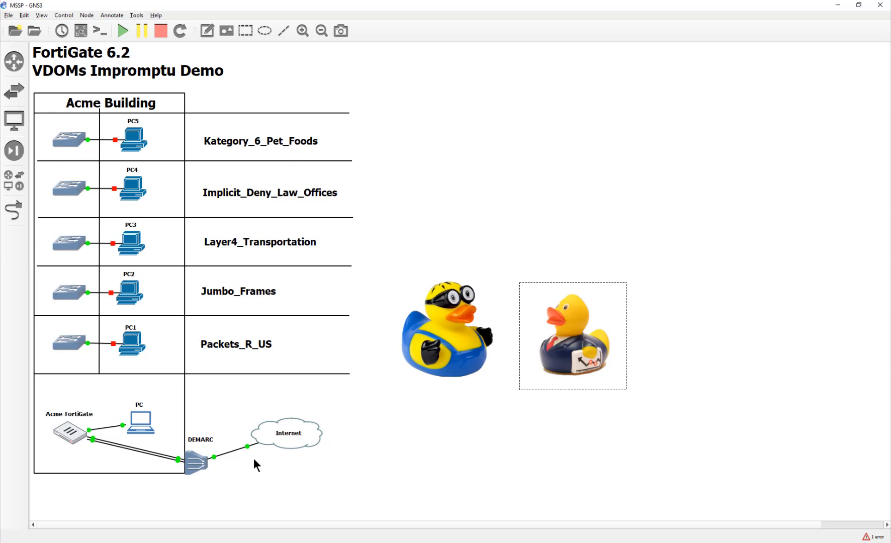
pyautogui.moveTo(573, 382); pyautogui.dragTo(585, 383)
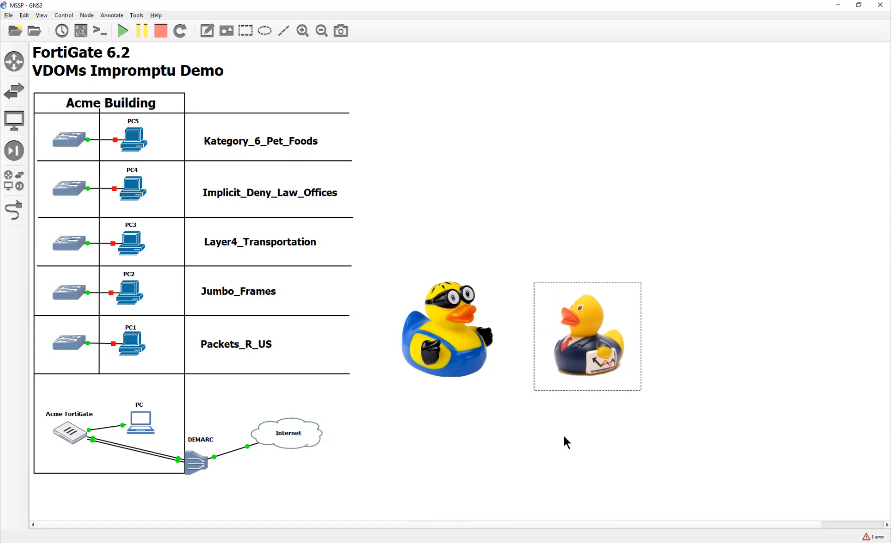
pyautogui.moveTo(462, 359); pyautogui.dragTo(453, 362)
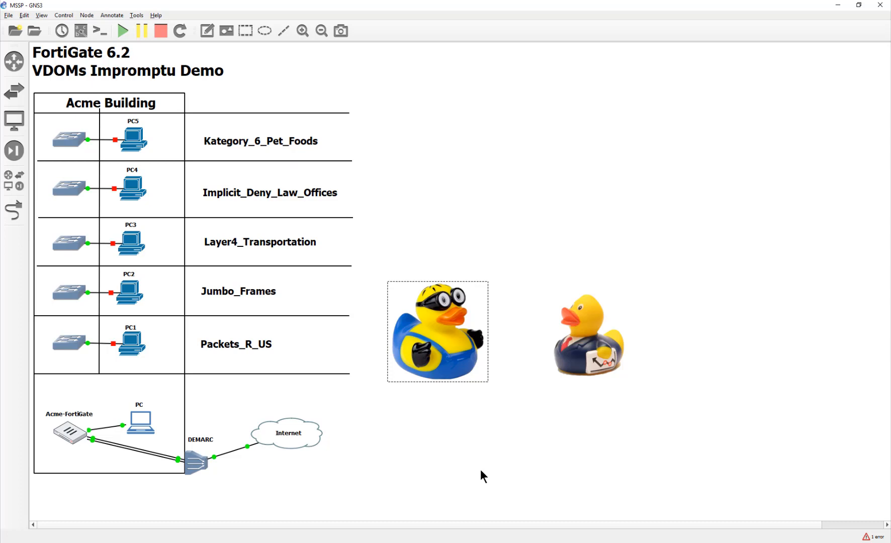
# Step: Move the minion duck up-right and the business duck left beside it, then select the PC node
pyautogui.moveTo(467, 367); pyautogui.dragTo(488, 358)
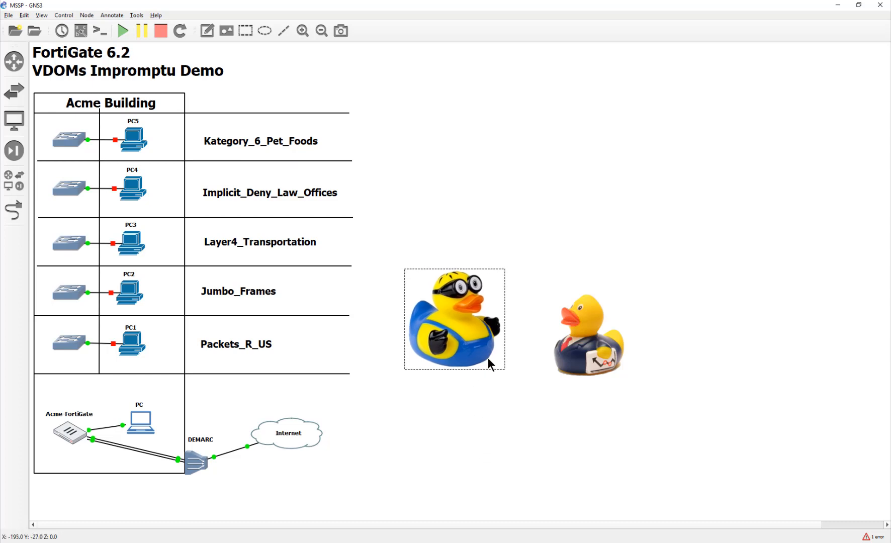
pyautogui.click(559, 347)
pyautogui.moveTo(559, 347); pyautogui.dragTo(542, 348)
pyautogui.click(554, 394)
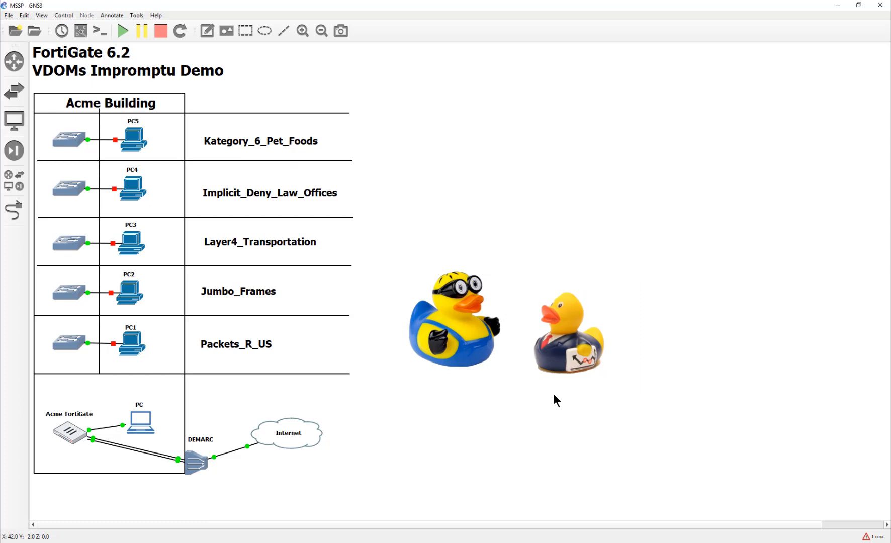
pyautogui.click(144, 421)
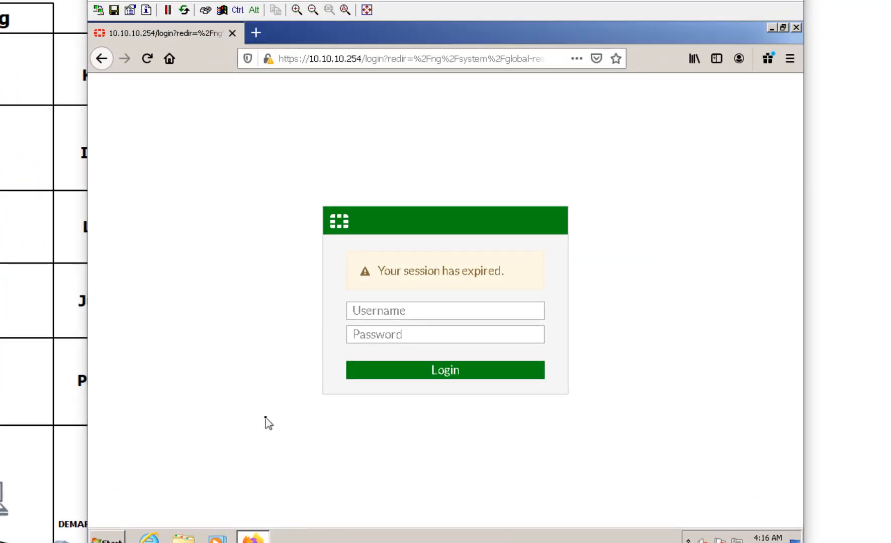
# Step: Log back into the FortiGate GUI as admin with the administrator password
pyautogui.click(436, 310)
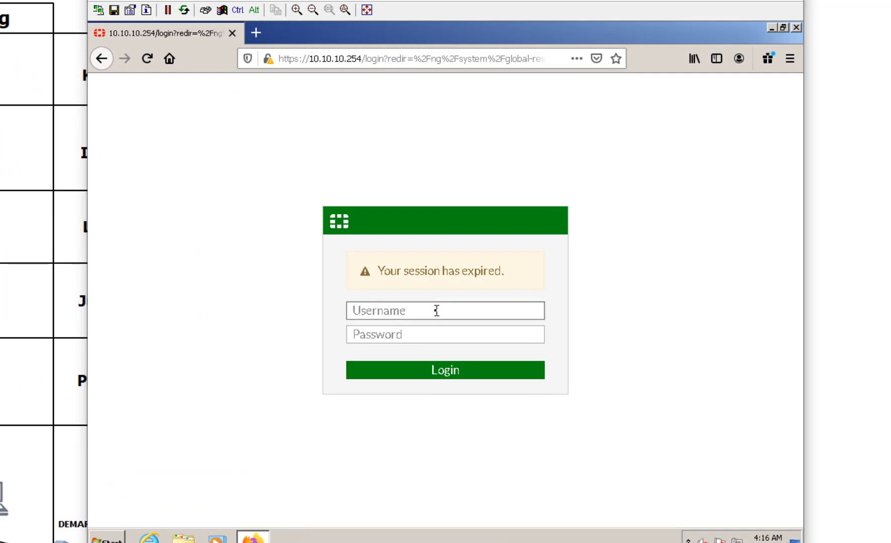
pyautogui.write('admin')
pyautogui.press('Tab')
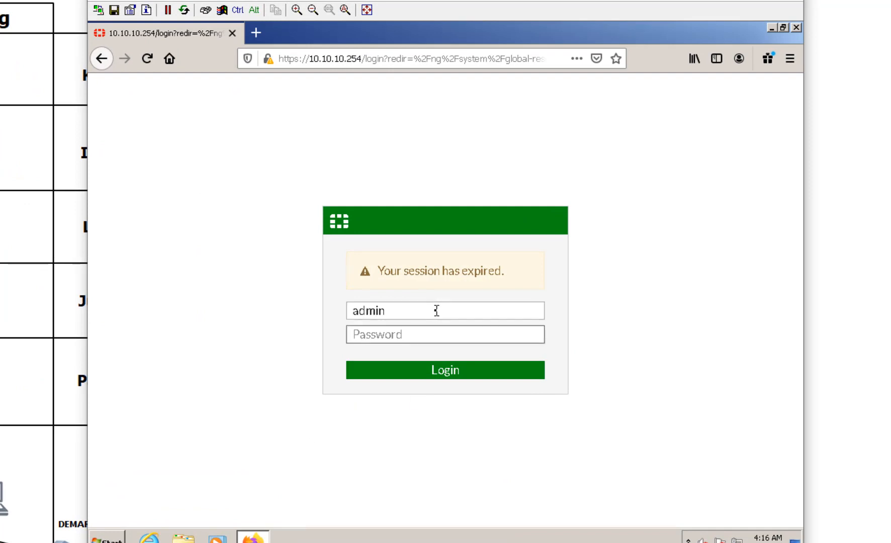
pyautogui.write('********')
pyautogui.press('Return')
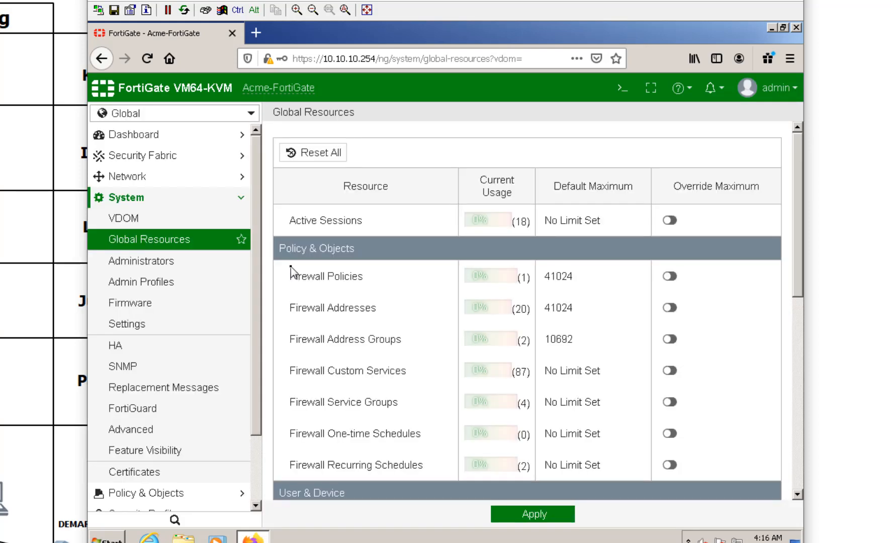
# Step: Check the Global VDOM dropdown, which lists only root, then go to System > VDOM
pyautogui.click(100, 115)
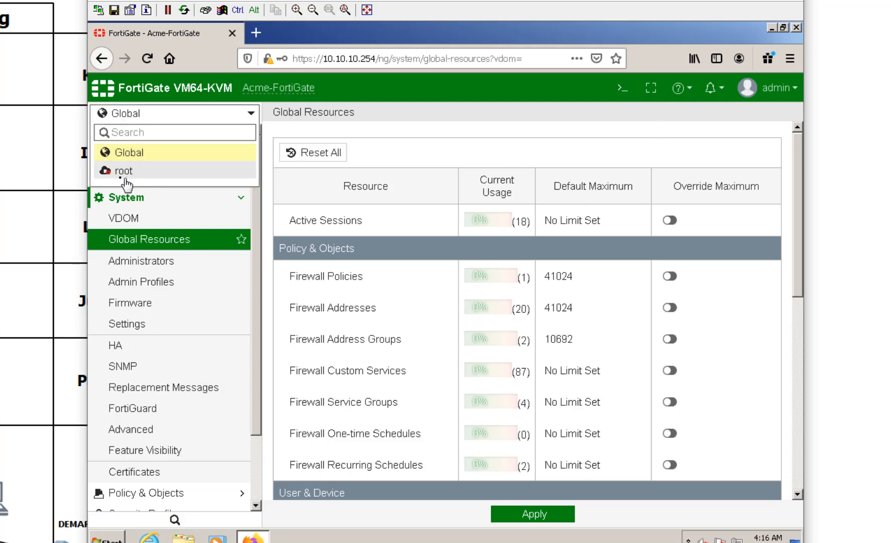
pyautogui.moveTo(113, 180)
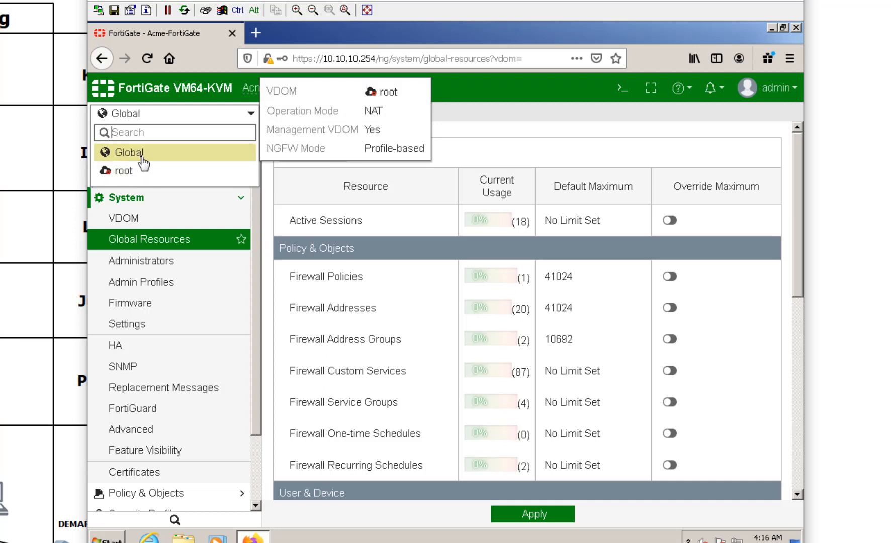
pyautogui.click(143, 162)
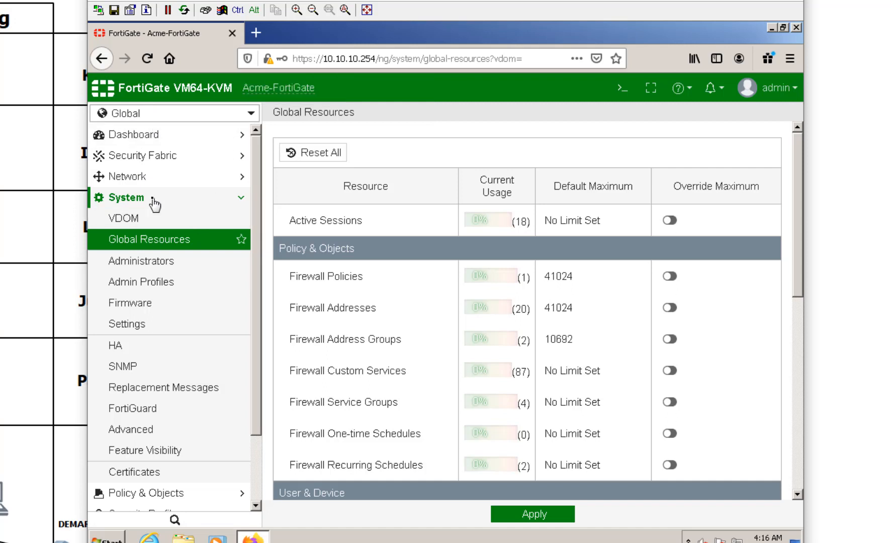
pyautogui.click(146, 225)
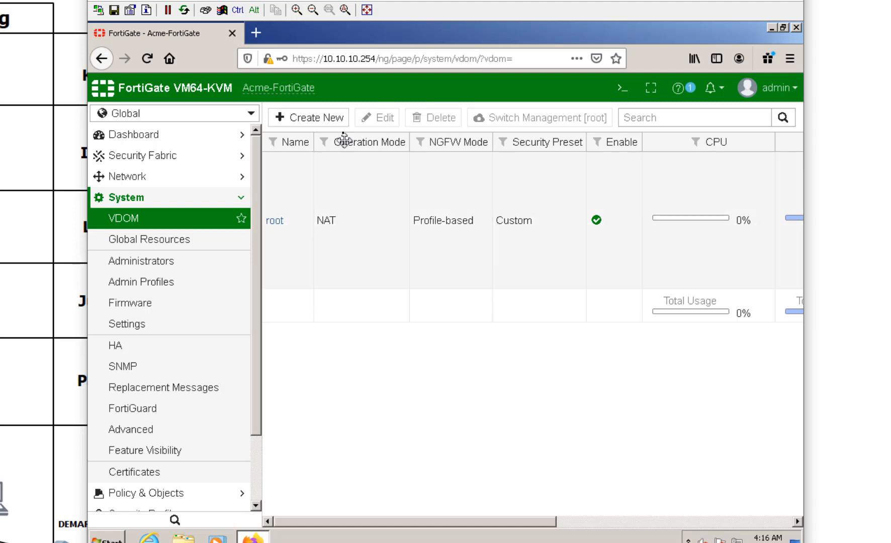
# Step: Create a profile-based virtual domain named PacketsRUS alongside root
pyautogui.click(315, 118)
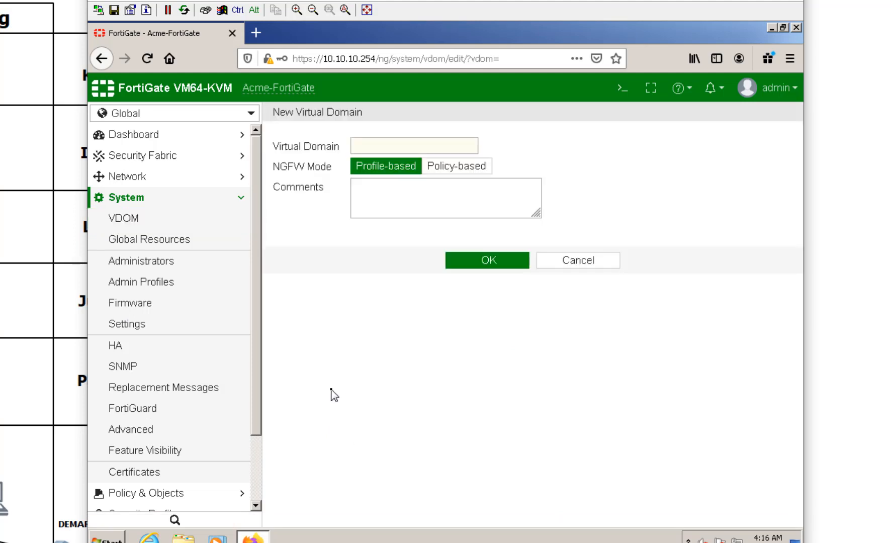
pyautogui.click(389, 146)
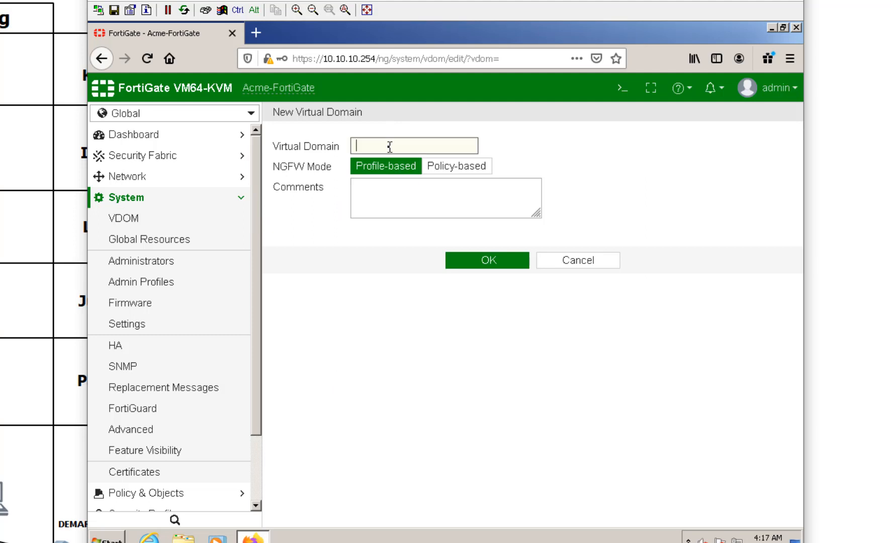
pyautogui.write('PacketRUS')
pyautogui.click(409, 210)
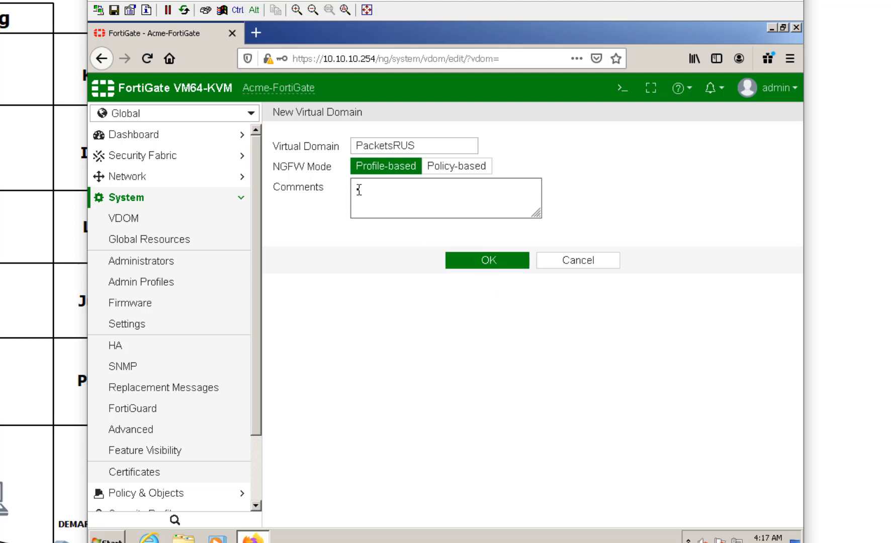
pyautogui.click(469, 264)
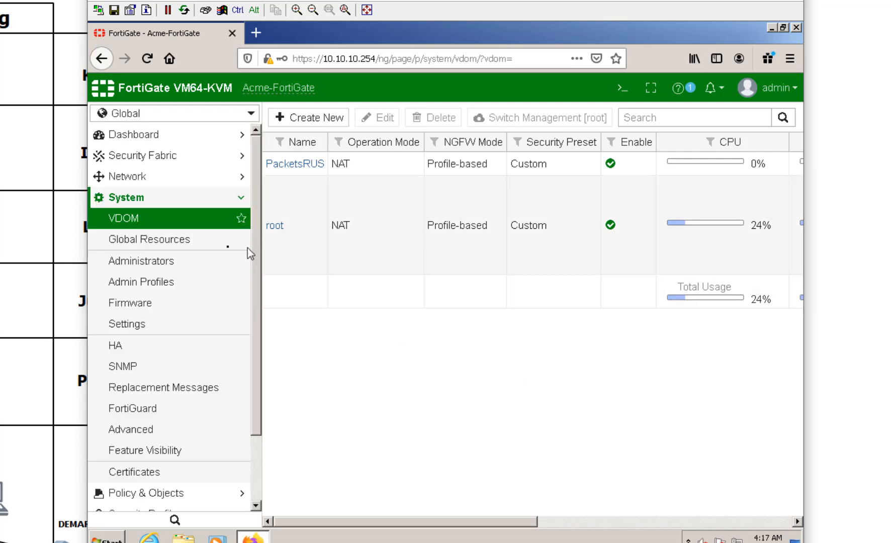
pyautogui.click(186, 243)
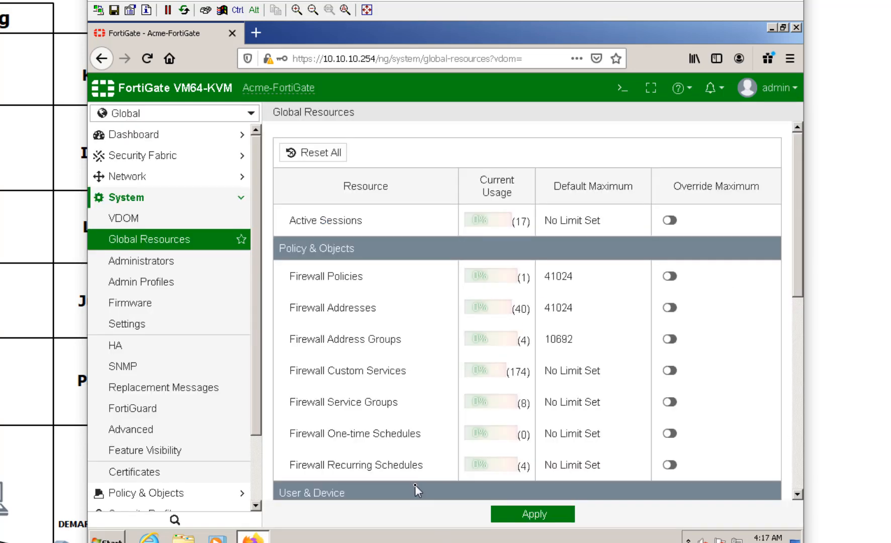
# Step: Scroll through Global Resources usage, then return to the VDOM list showing PacketsRUS and root
pyautogui.scroll(-5, 413, 377)
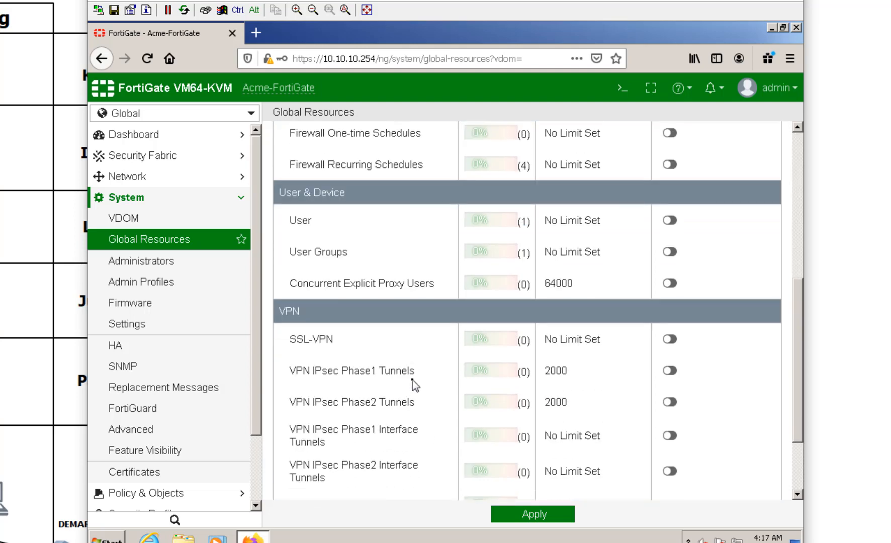
pyautogui.scroll(6, 414, 386)
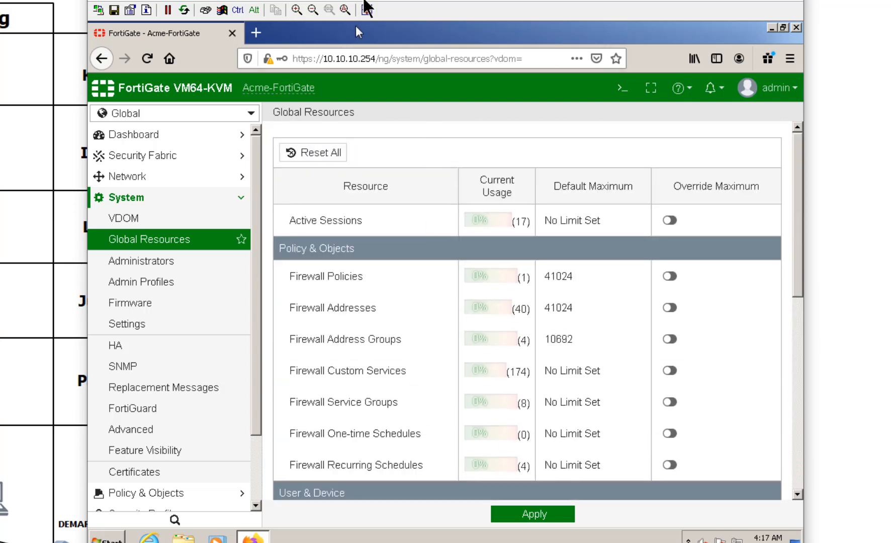
pyautogui.moveTo(360, 27); pyautogui.dragTo(396, 0)
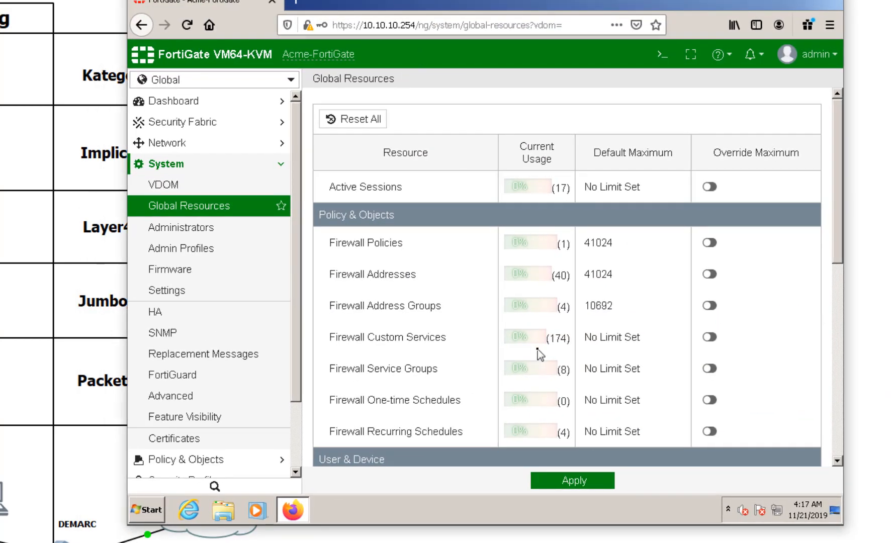
pyautogui.click(190, 192)
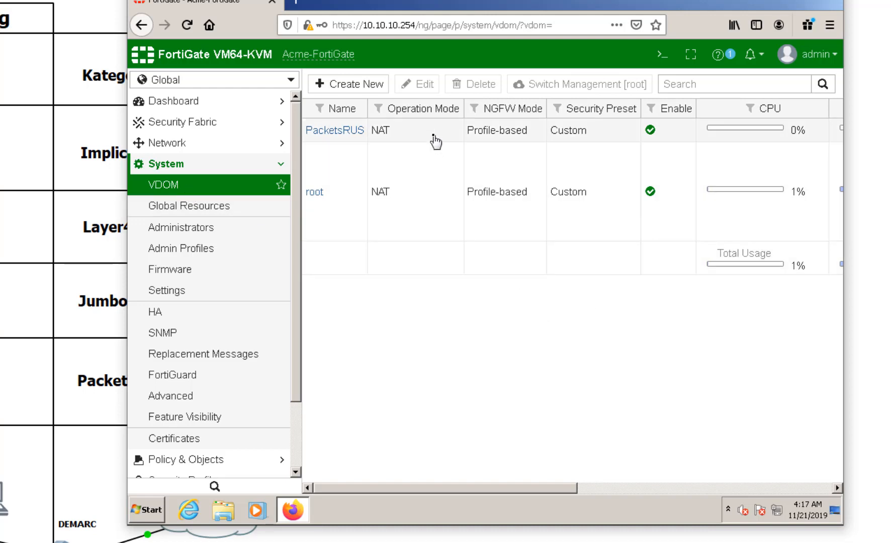
# Step: Open PacketsRUS in Edit Virtual Domain Settings and scroll through its Resource Usage table
pyautogui.click(436, 143)
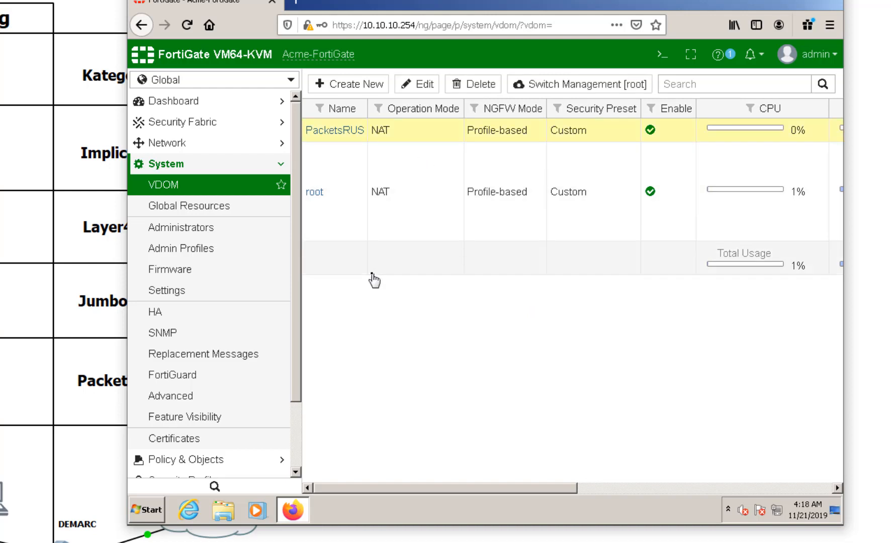
pyautogui.click(423, 86)
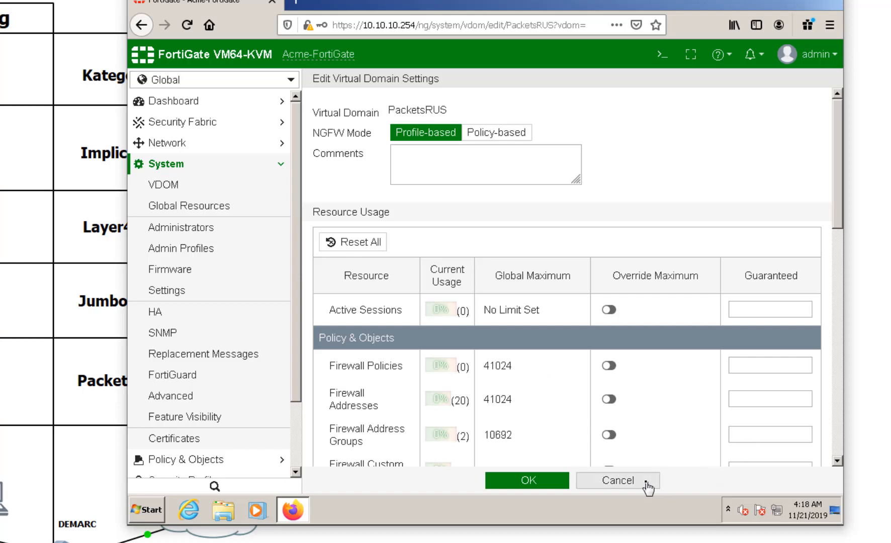
pyautogui.scroll(-8, 546, 409)
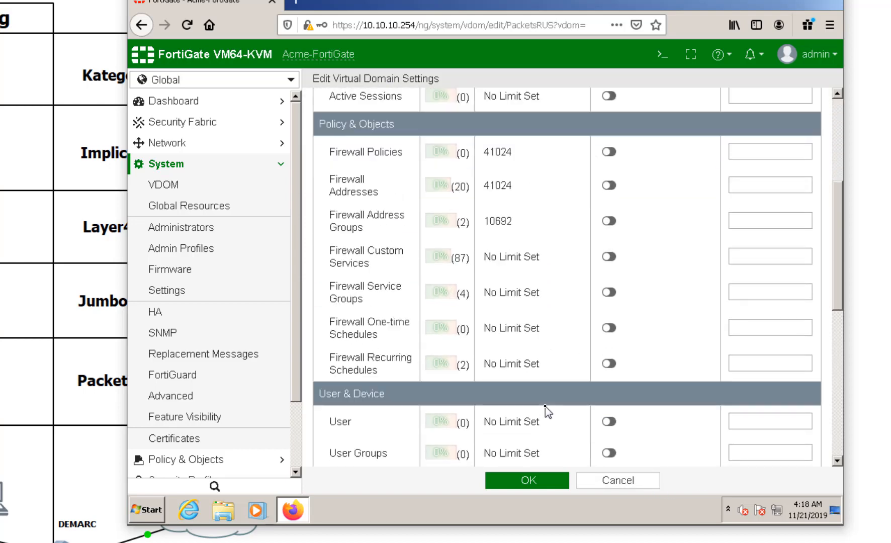
pyautogui.scroll(-3, 545, 408)
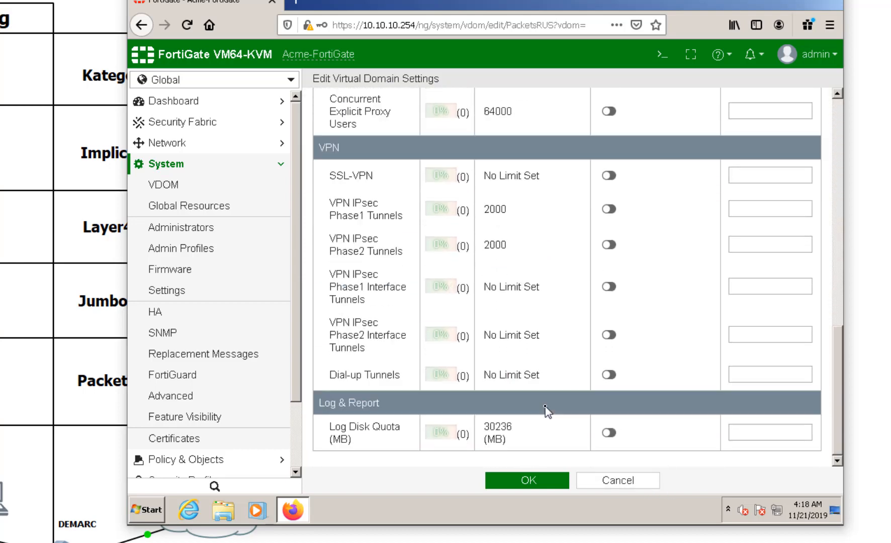
pyautogui.scroll(14, 546, 408)
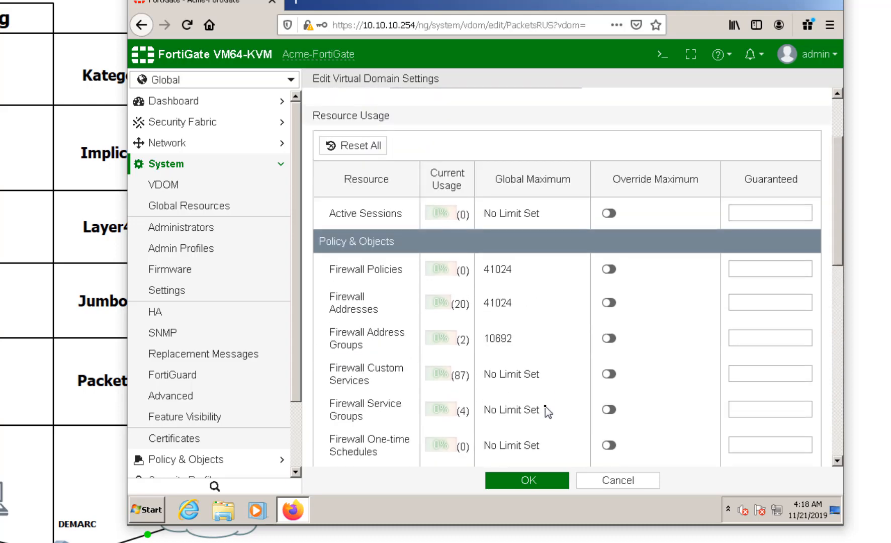
pyautogui.scroll(2, 548, 413)
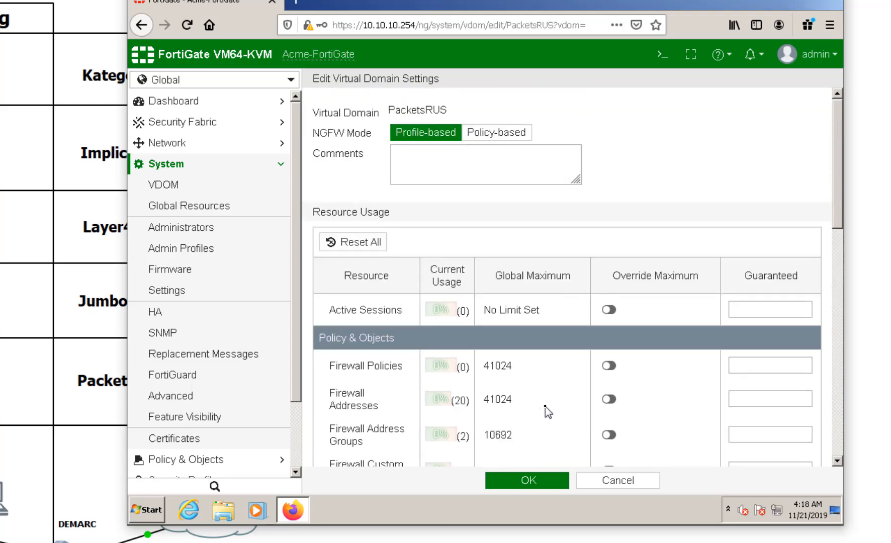
# Step: Override the PacketsRUS limits to 5 firewall policies and 20 firewall addresses
pyautogui.click(609, 366)
pyautogui.click(654, 370)
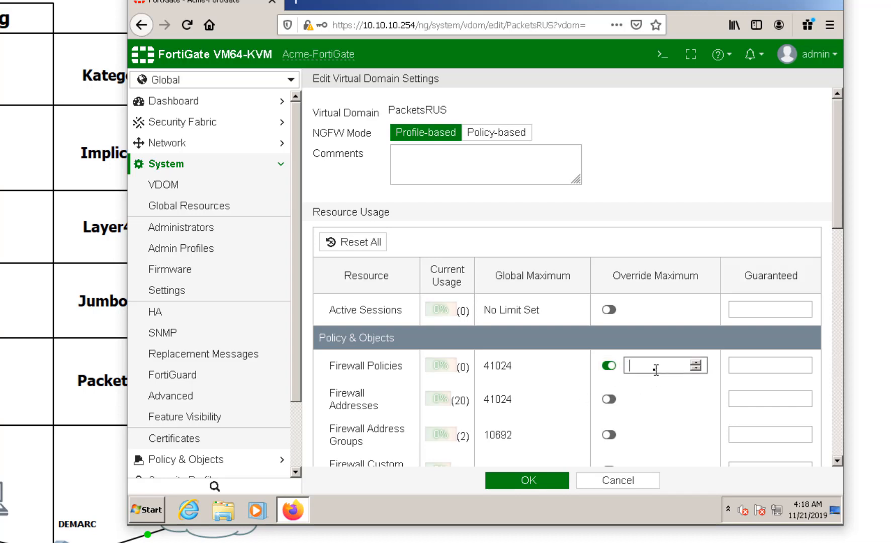
pyautogui.write('5')
pyautogui.click(608, 398)
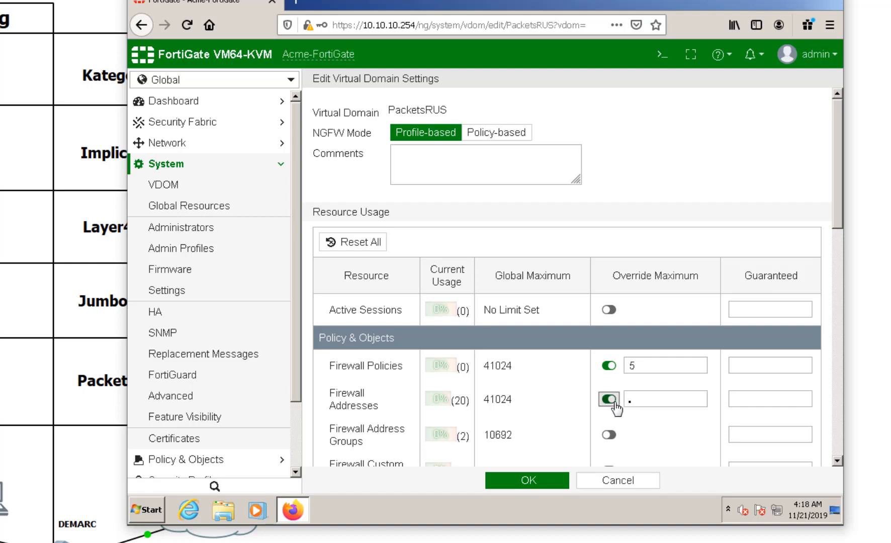
pyautogui.click(663, 400)
pyautogui.write('10')
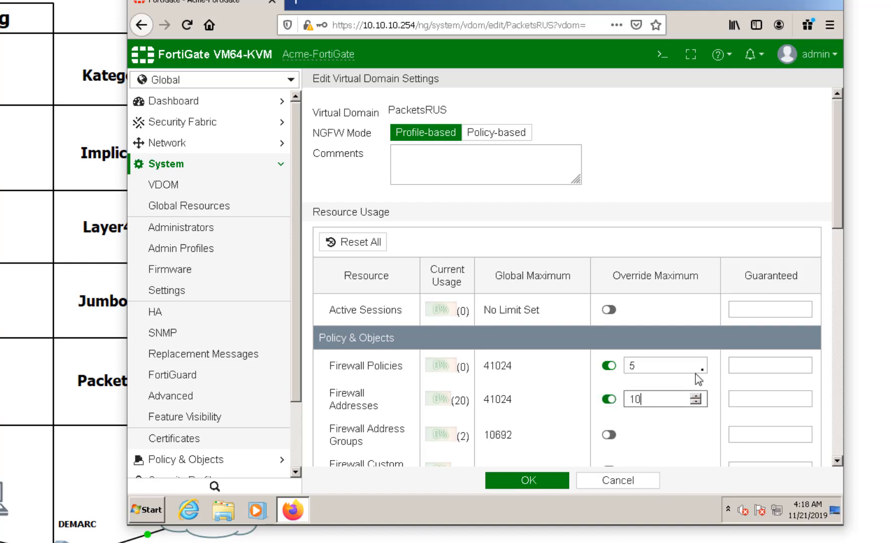
pyautogui.scroll(-3, 672, 441)
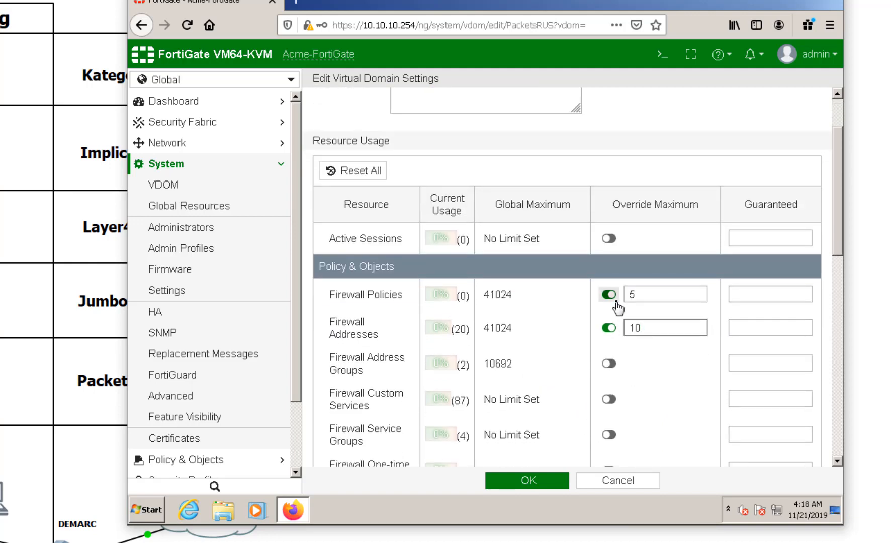
pyautogui.click(667, 408)
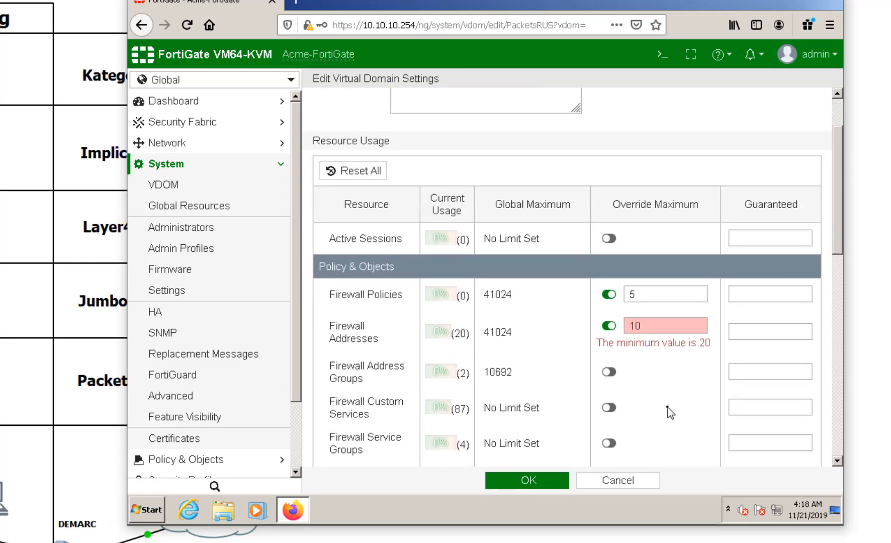
pyautogui.moveTo(677, 326); pyautogui.dragTo(618, 324)
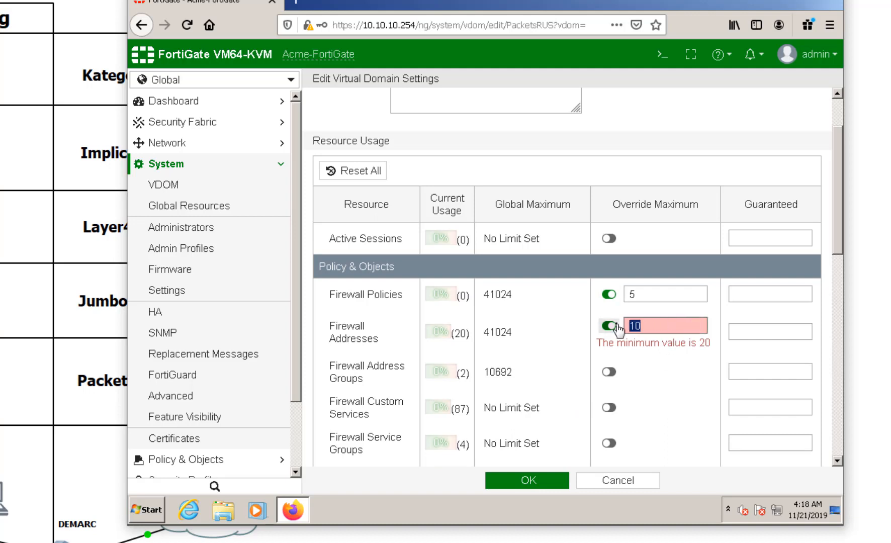
pyautogui.write('20')
pyautogui.click(684, 371)
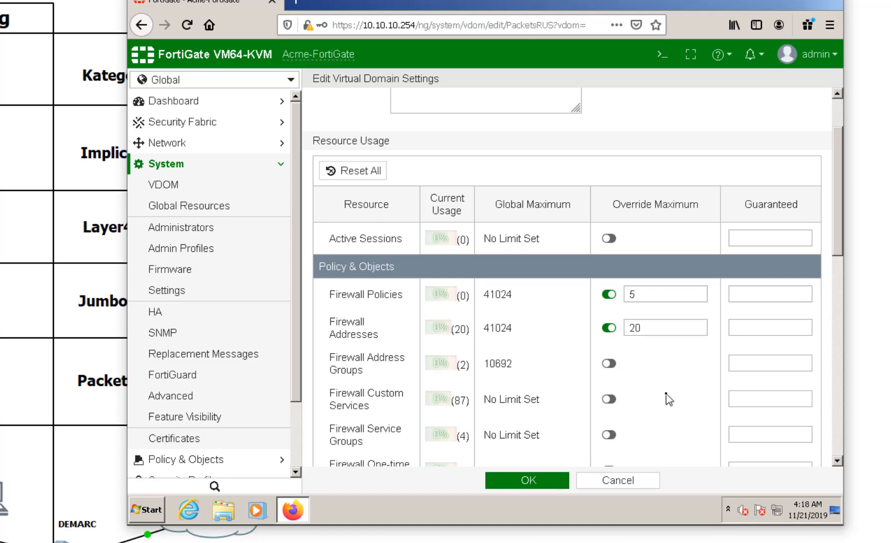
# Step: Override the log disk quota to 1000 MB and save the PacketsRUS settings
pyautogui.scroll(-2, 668, 400)
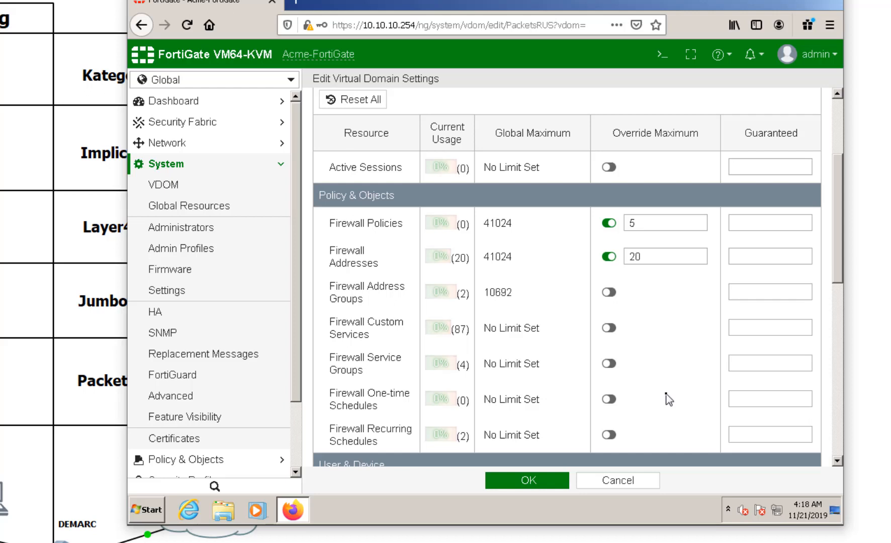
pyautogui.scroll(-2, 669, 400)
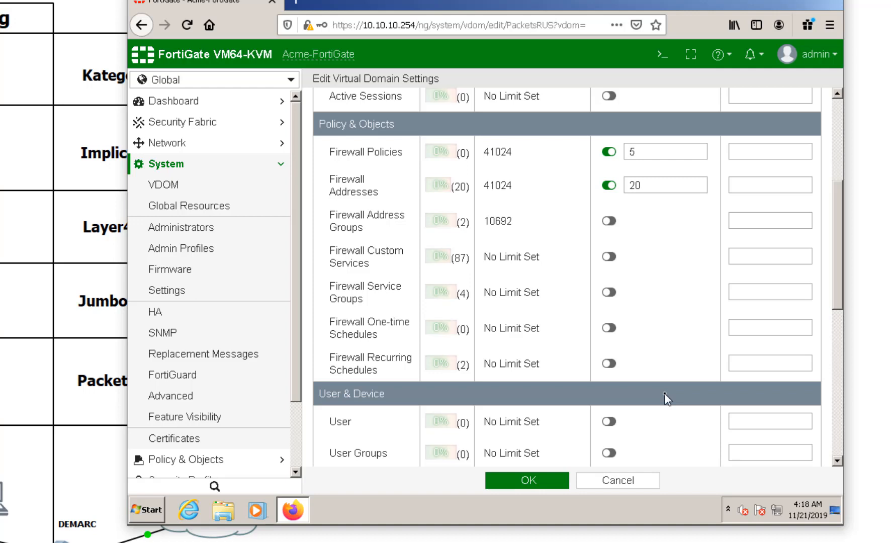
pyautogui.scroll(-5, 666, 398)
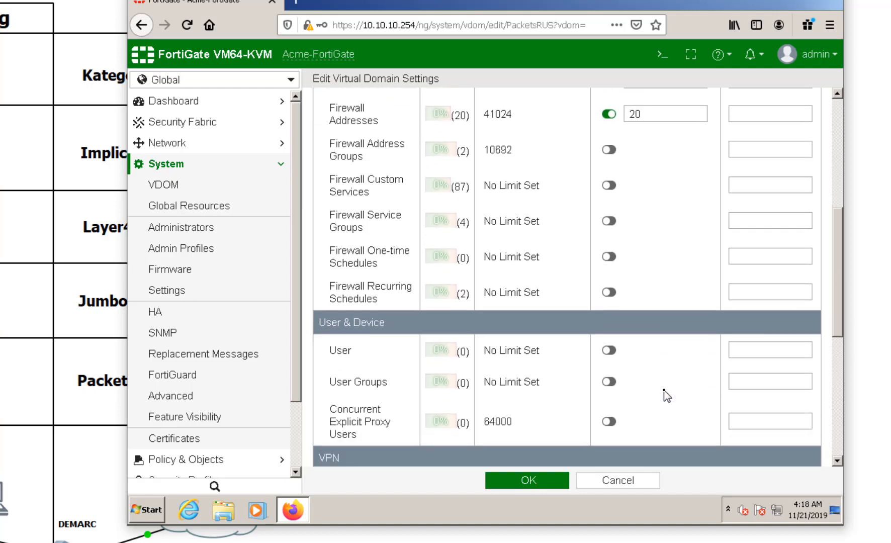
pyautogui.scroll(-4, 666, 398)
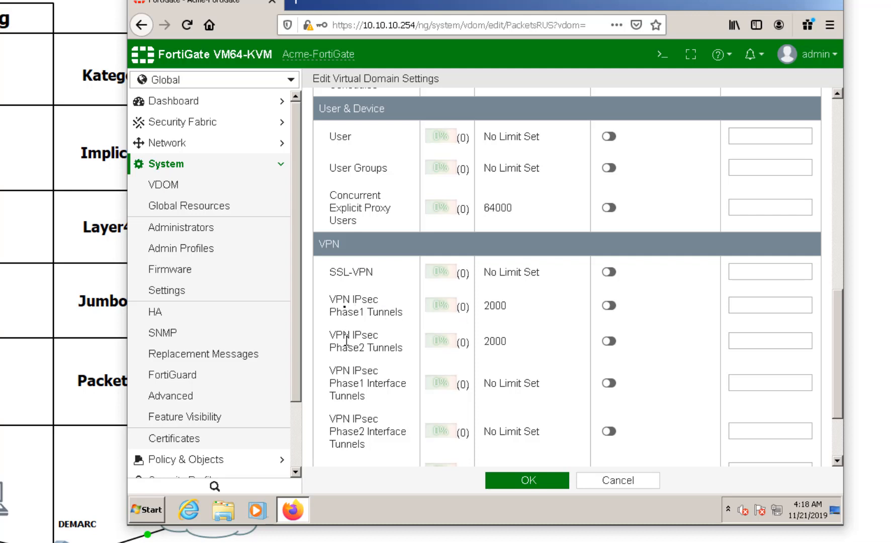
pyautogui.scroll(2, 407, 360)
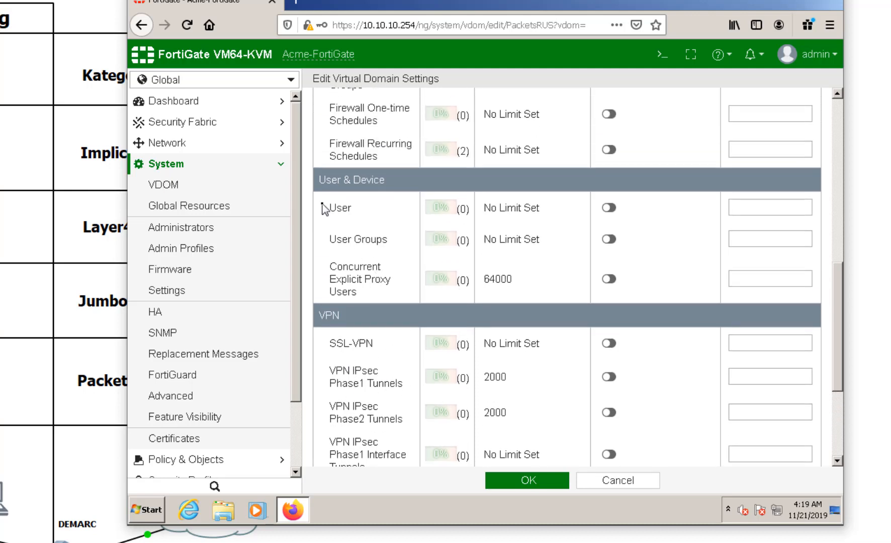
pyautogui.scroll(-5, 467, 350)
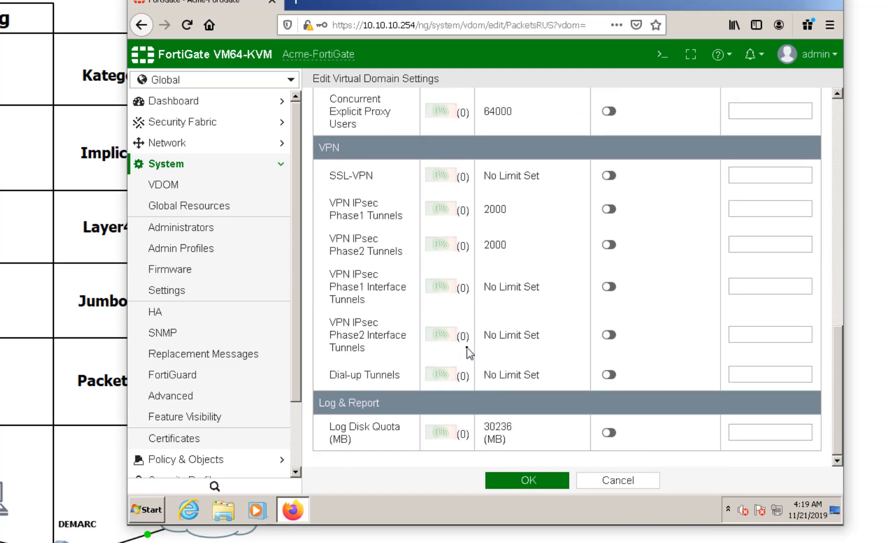
pyautogui.click(609, 433)
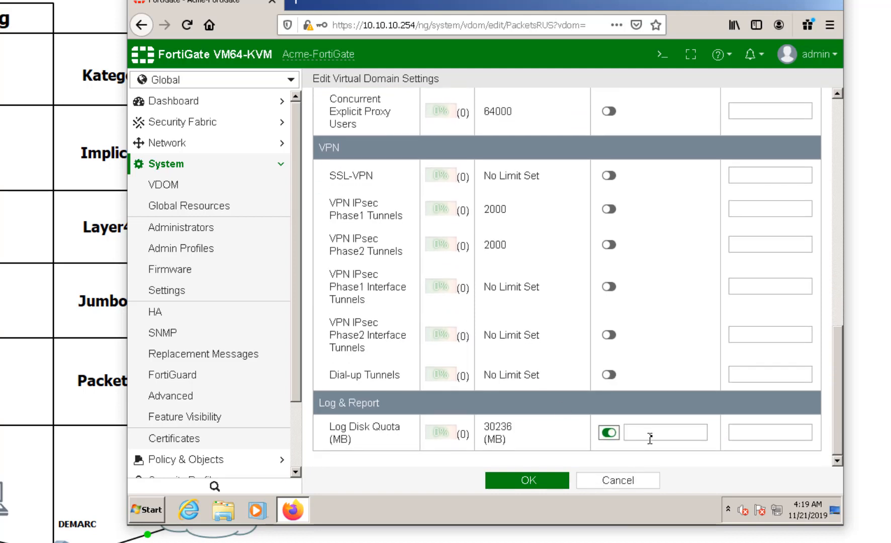
pyautogui.click(651, 438)
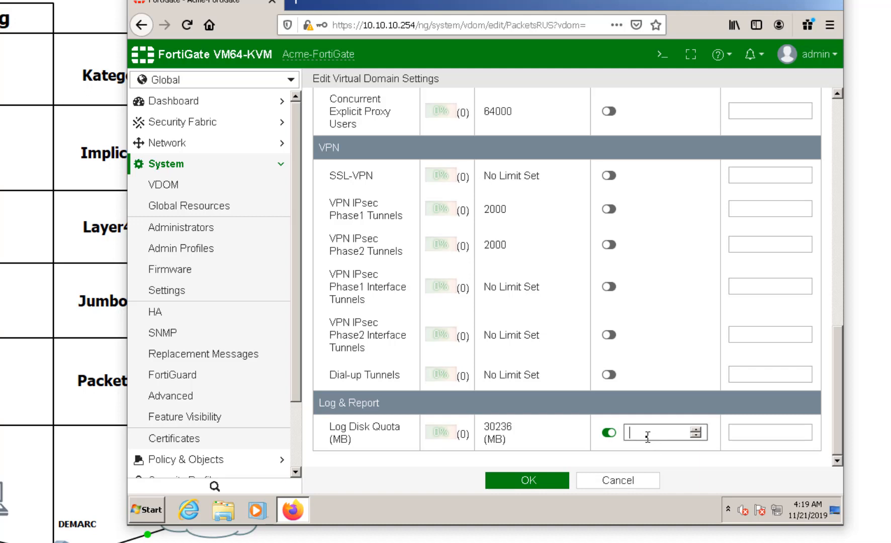
pyautogui.write('1000')
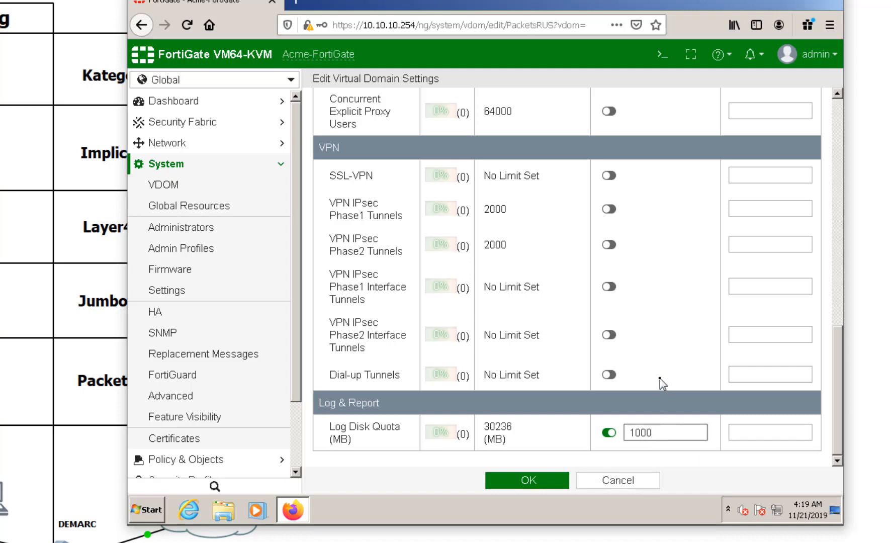
pyautogui.scroll(10, 660, 381)
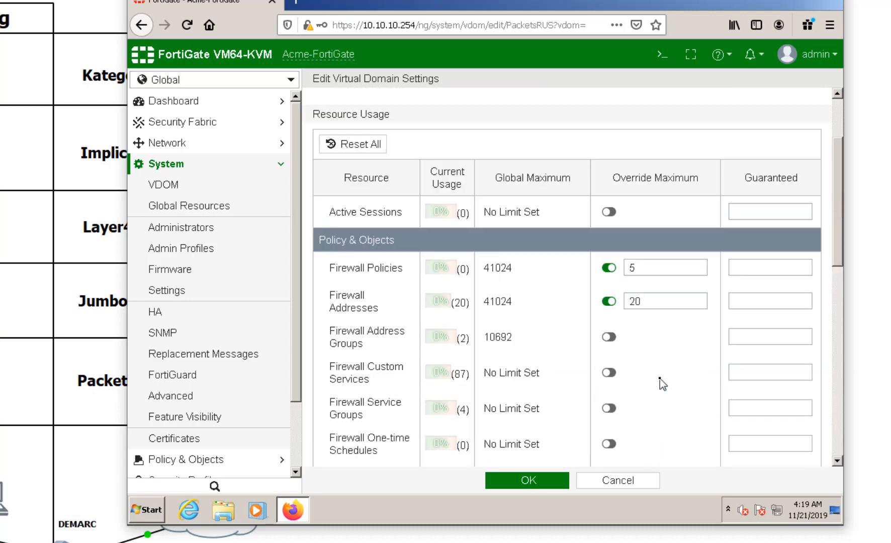
pyautogui.scroll(-10, 659, 378)
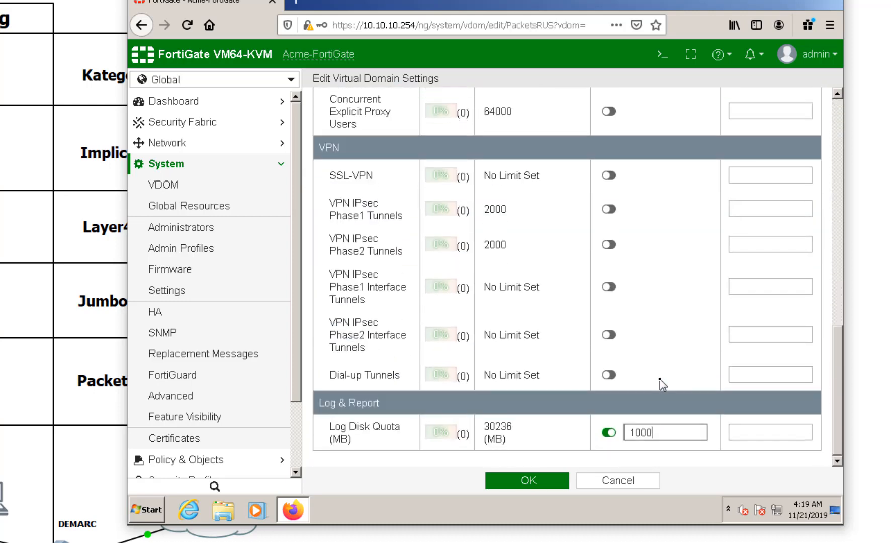
pyautogui.click(524, 480)
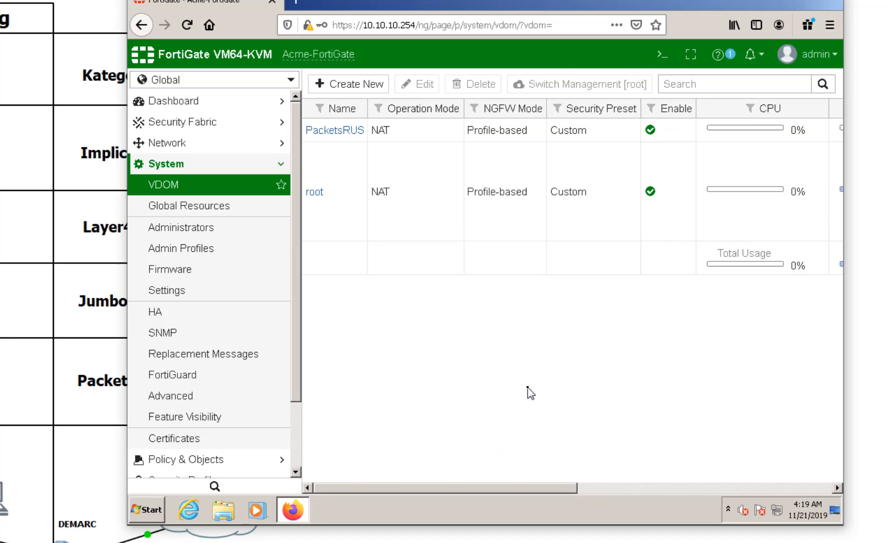
# Step: Rearrange the duck pictures and remote desktop window so the VDOM list is fully visible
pyautogui.moveTo(523, 0); pyautogui.dragTo(595, 443)
pyautogui.moveTo(613, 404); pyautogui.dragTo(593, 145)
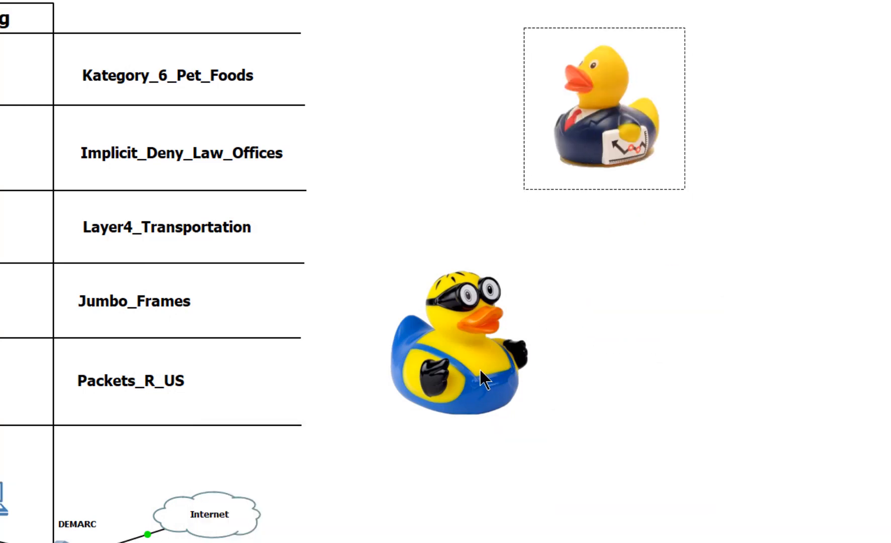
pyautogui.moveTo(480, 371); pyautogui.dragTo(462, 183)
pyautogui.moveTo(588, 163); pyautogui.dragTo(579, 213)
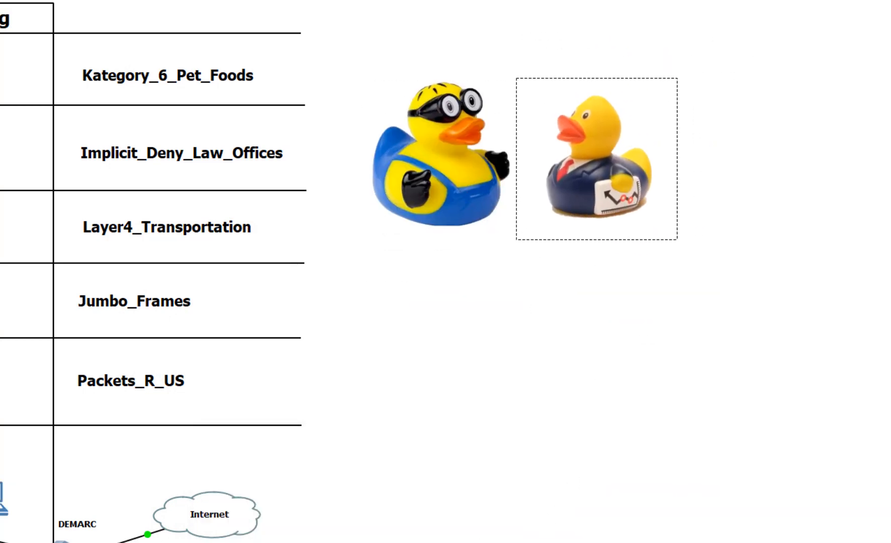
pyautogui.hotkey('alt', 'Tab')
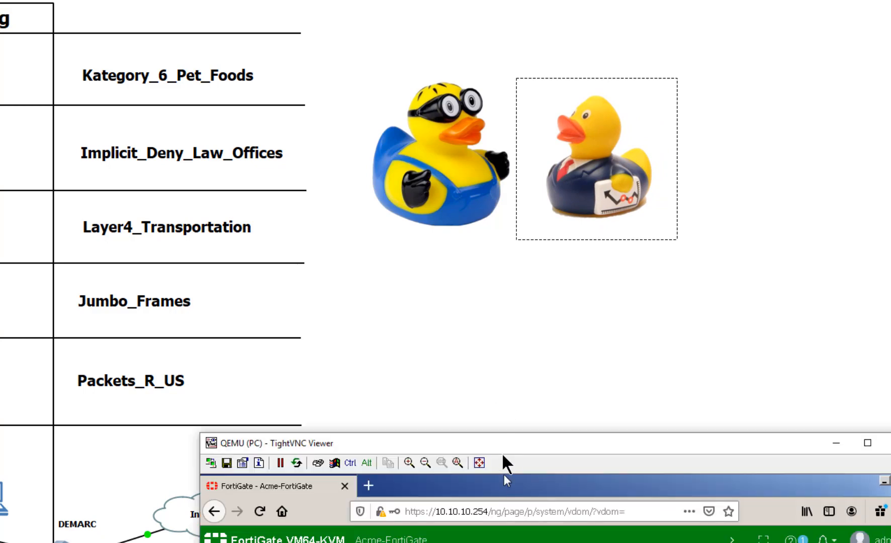
pyautogui.moveTo(505, 445); pyautogui.dragTo(366, 11)
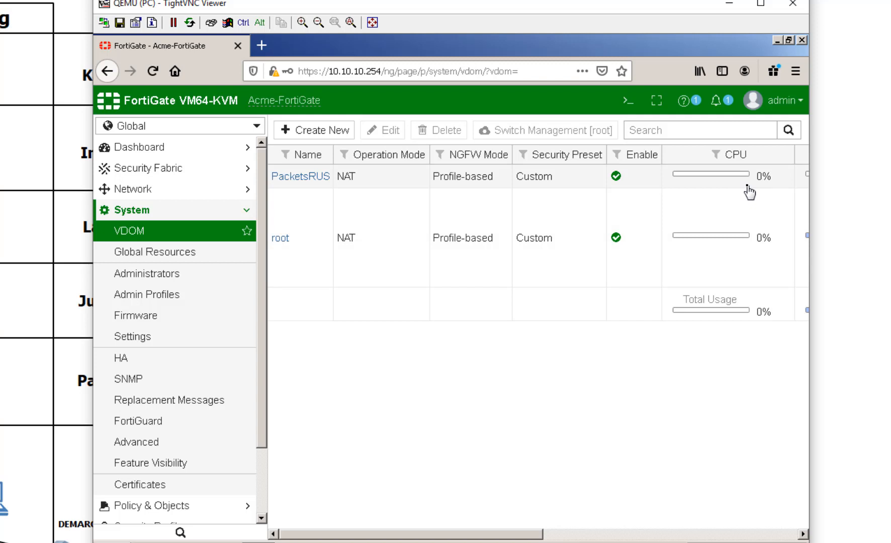
pyautogui.click(146, 191)
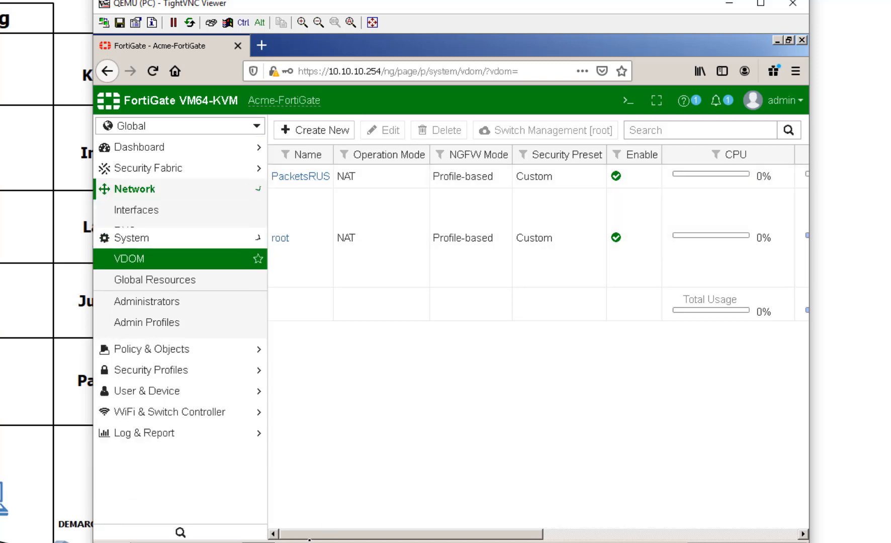
# Step: Open port6's Edit Interface page from Network > Interfaces
pyautogui.click(150, 214)
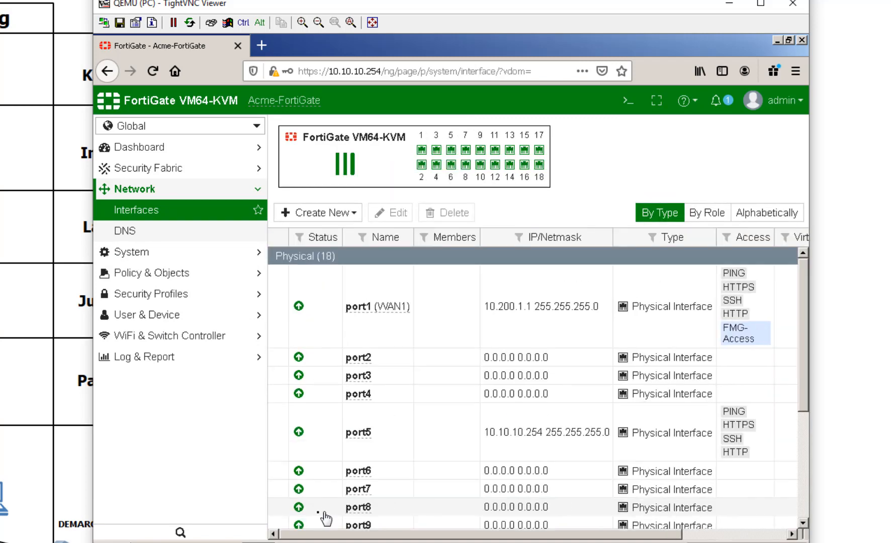
pyautogui.moveTo(195, 3); pyautogui.dragTo(321, 1)
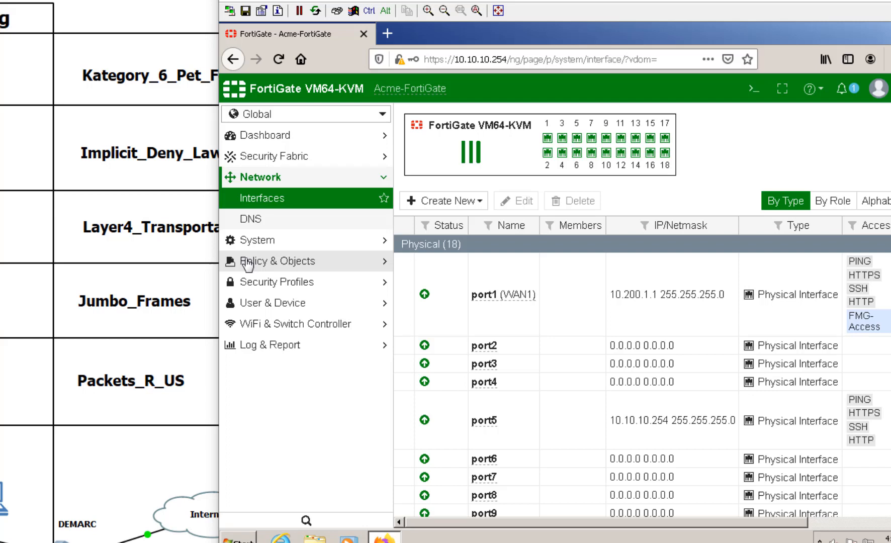
pyautogui.moveTo(544, 139)
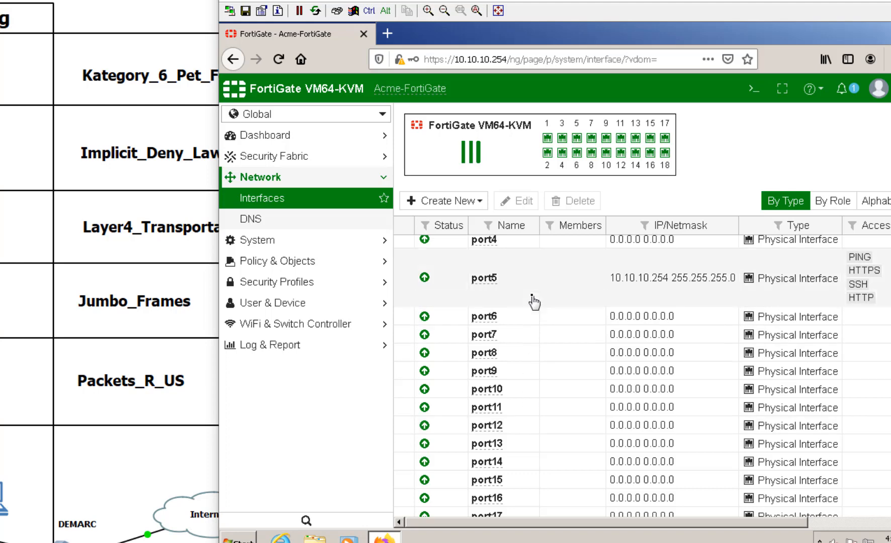
pyautogui.doubleClick(532, 320)
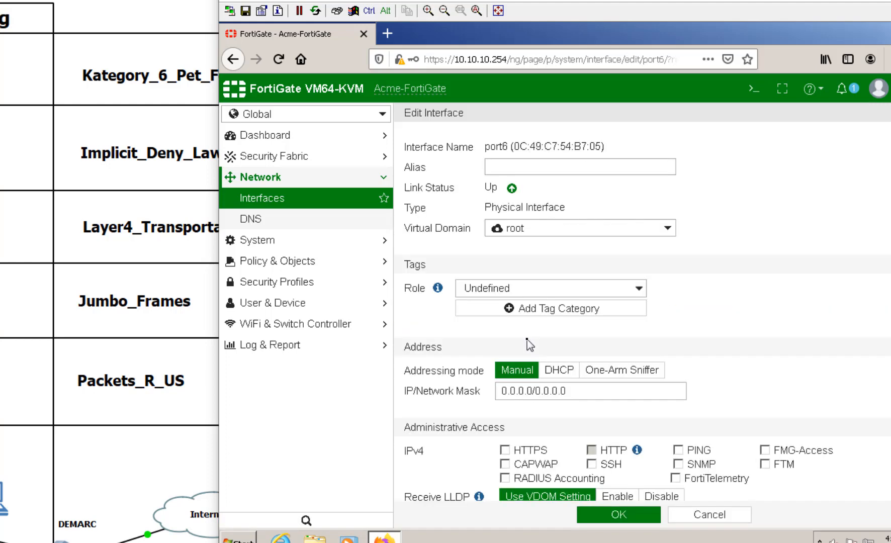
# Step: Assign port6 to the PacketsRUS virtual domain and give it the alias PRUSPort1
pyautogui.click(545, 229)
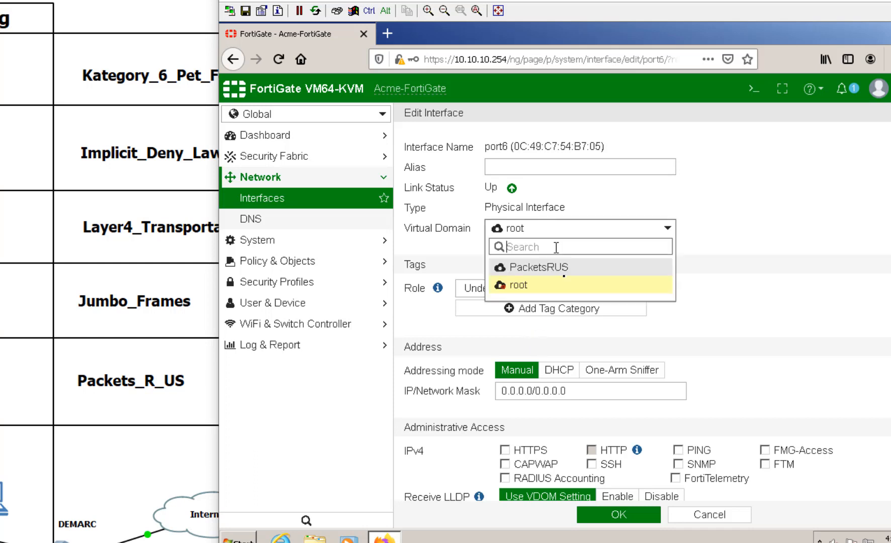
pyautogui.click(566, 275)
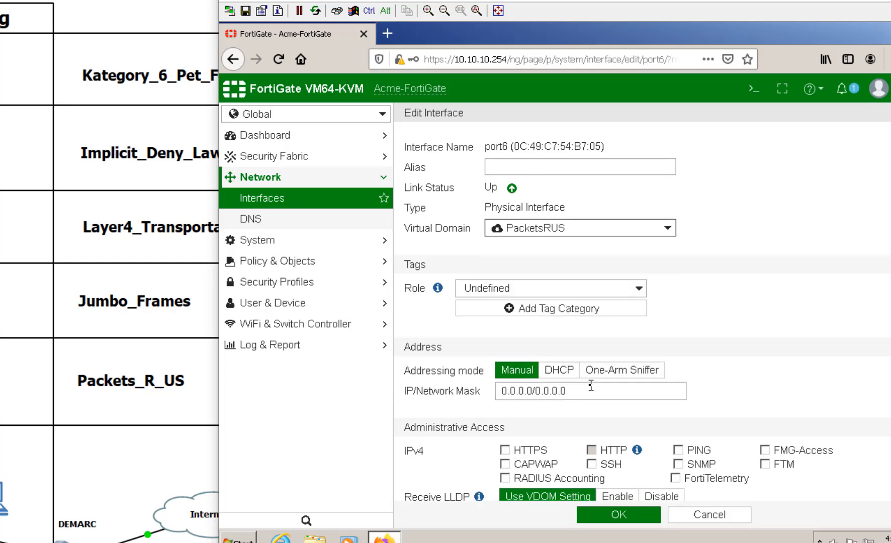
pyautogui.click(559, 173)
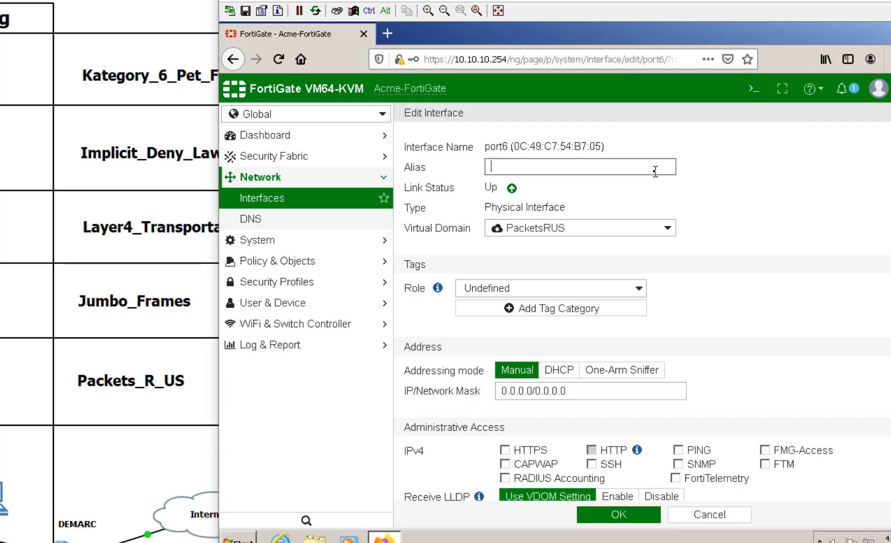
pyautogui.write('P')
pyautogui.press('BackSpace')
pyautogui.write('PRUSPort1')
# Step: Set port6's IP/Network Mask to 10.10.20.254/24
pyautogui.moveTo(578, 391); pyautogui.dragTo(457, 412)
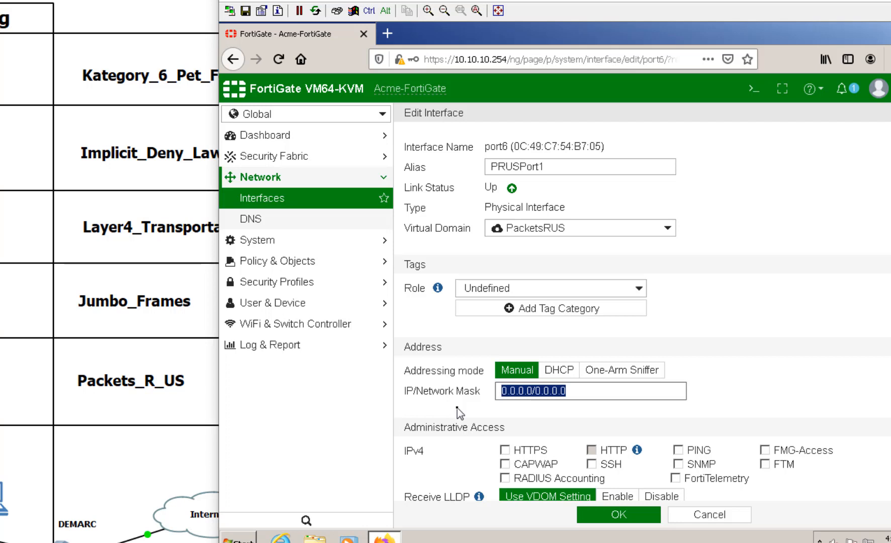
pyautogui.write('10.10')
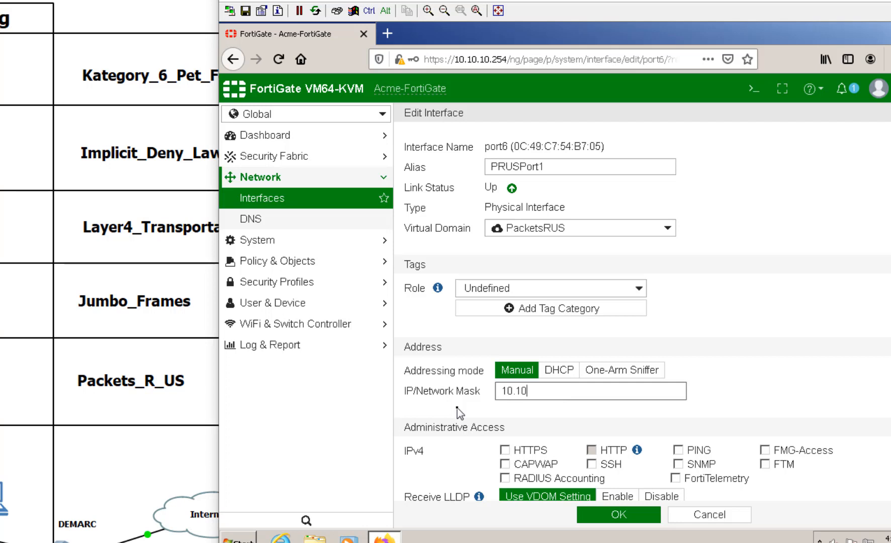
pyautogui.write('.20.254/24')
# Step: Allow HTTPS, PING and SSH management access without HTTP, and save port6
pyautogui.click(533, 449)
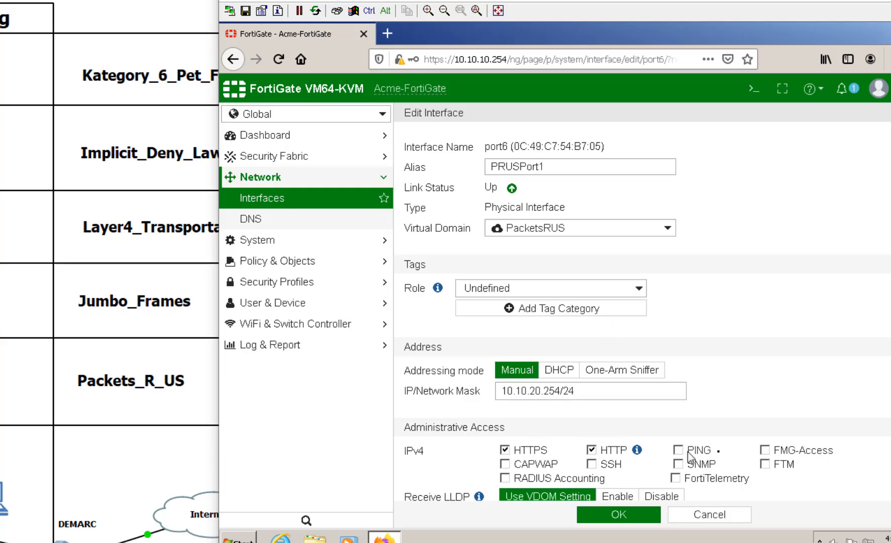
pyautogui.click(592, 450)
pyautogui.click(699, 451)
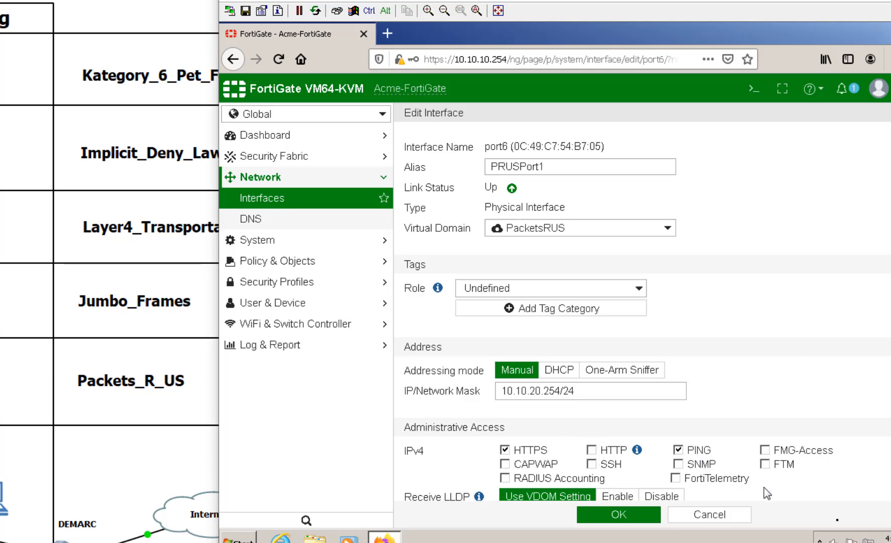
pyautogui.click(597, 465)
pyautogui.scroll(-3, 882, 461)
pyautogui.scroll(-6, 880, 462)
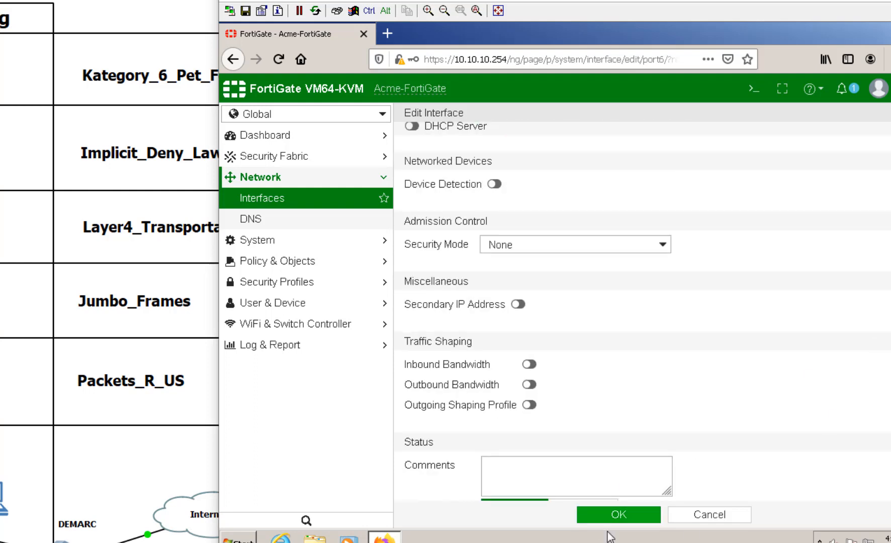
pyautogui.click(601, 517)
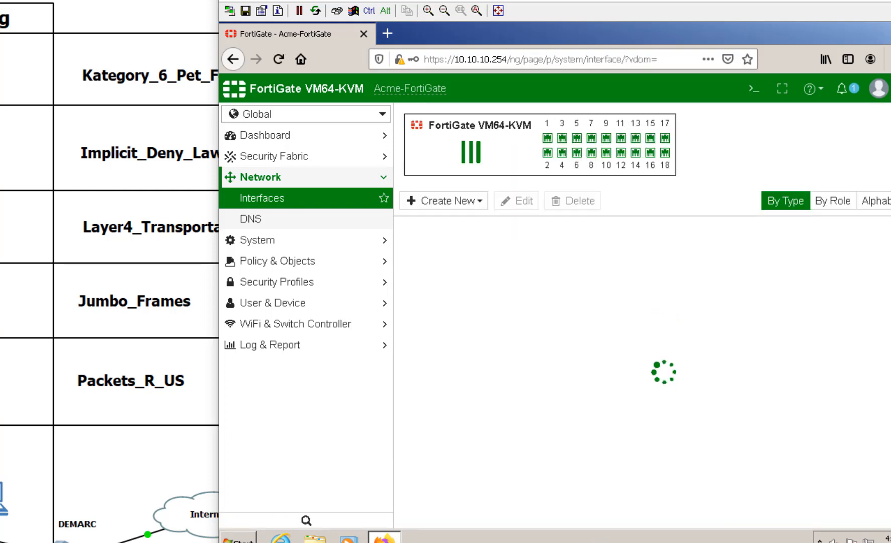
# Step: Open port7 for editing and give it the alias PRUSPORT2
pyautogui.scroll(-3, 670, 463)
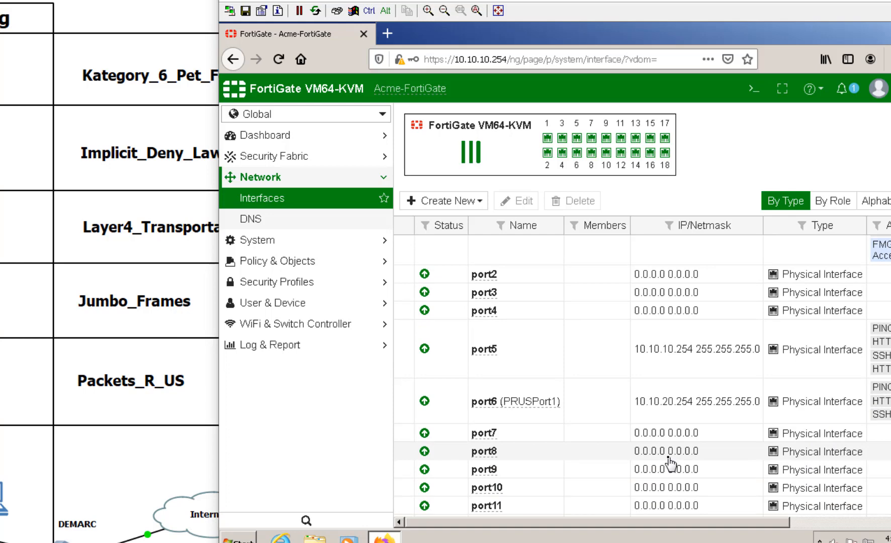
pyautogui.doubleClick(535, 435)
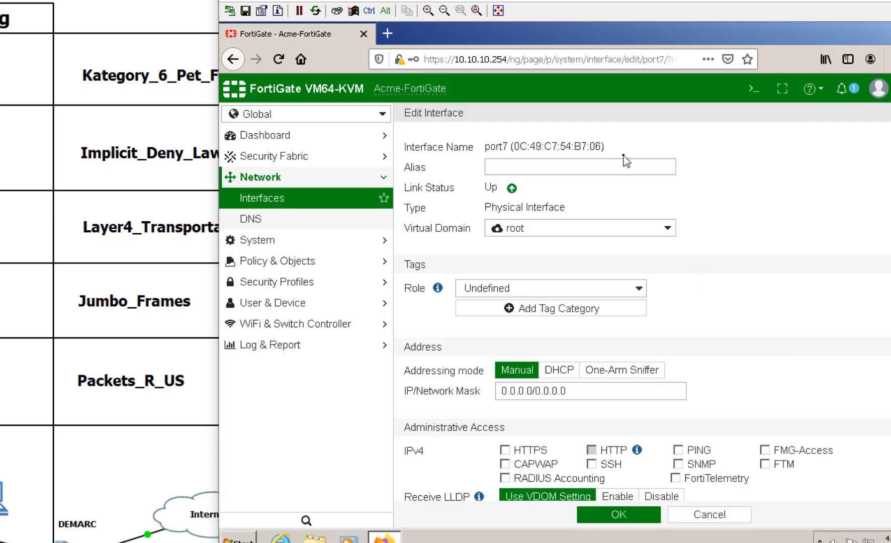
pyautogui.click(618, 167)
pyautogui.write('P')
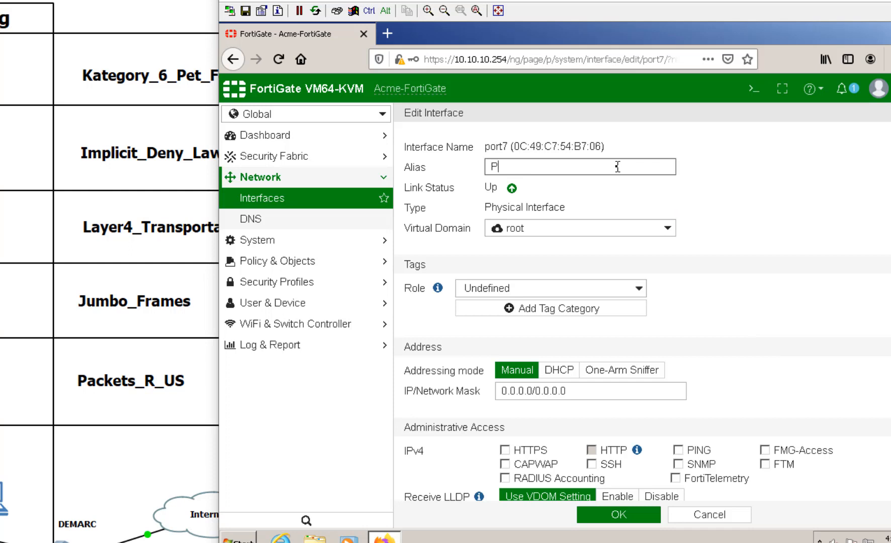
pyautogui.write('RUSPOR')
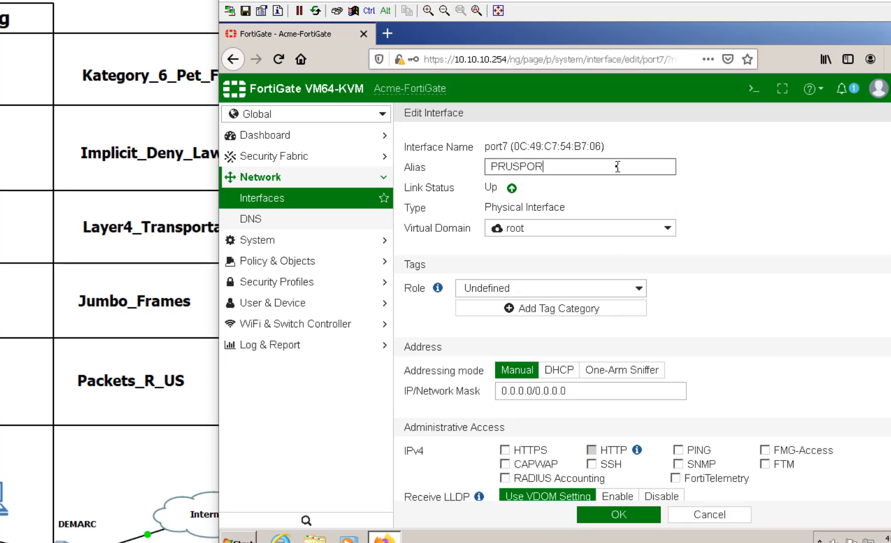
pyautogui.write('T2')
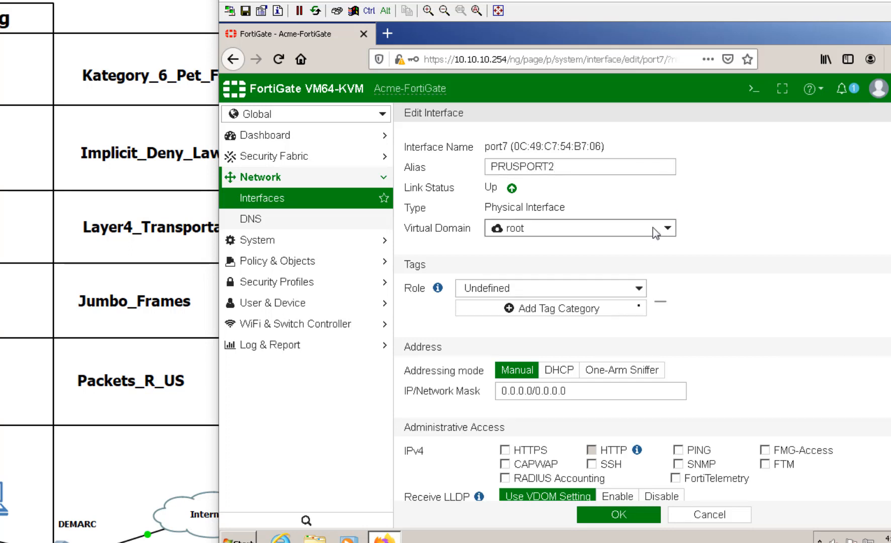
# Step: Move port7 into the PacketsRUS VDOM, leave its address at 0.0.0.0, and save
pyautogui.click(653, 228)
pyautogui.click(581, 284)
pyautogui.click(597, 231)
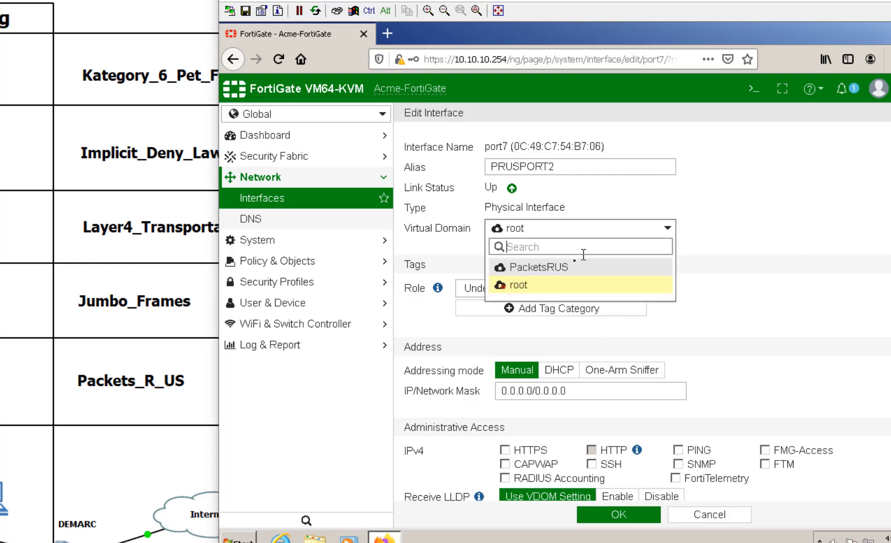
pyautogui.click(579, 266)
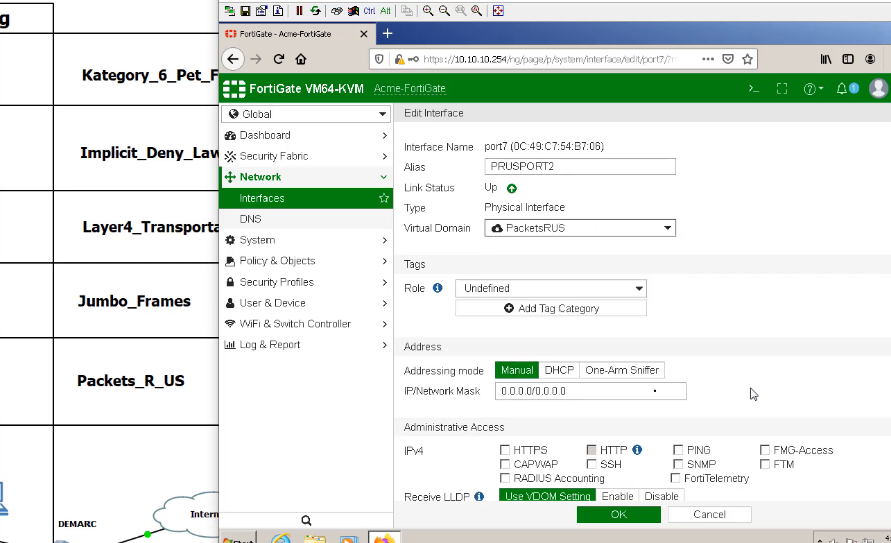
pyautogui.moveTo(649, 393); pyautogui.dragTo(444, 392)
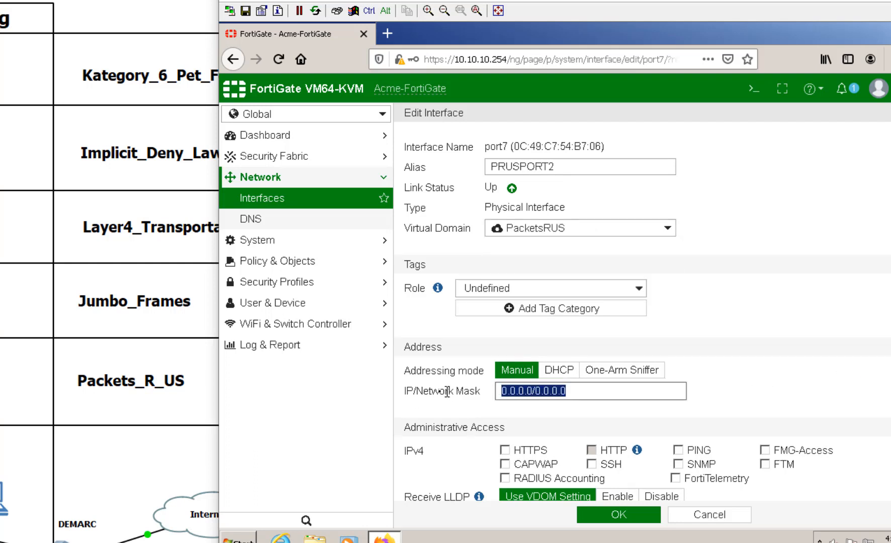
pyautogui.click(788, 361)
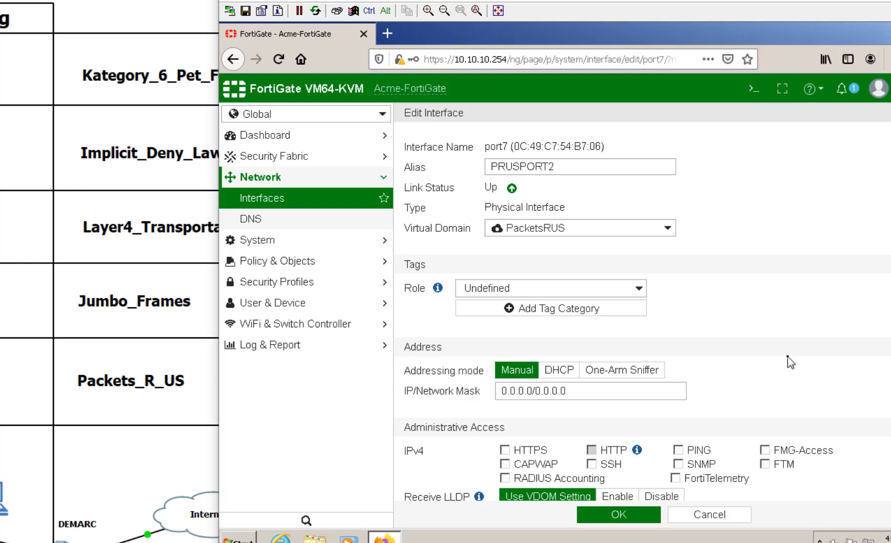
pyautogui.scroll(-10, 789, 360)
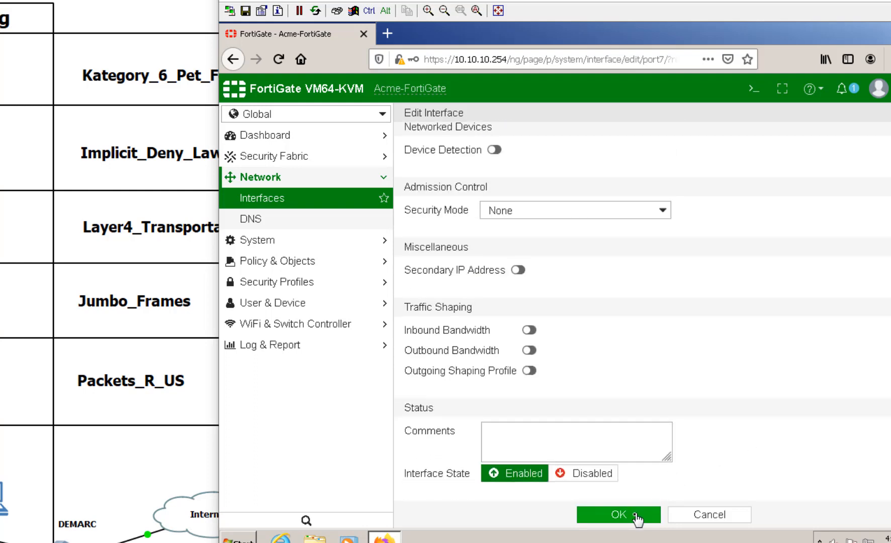
pyautogui.click(637, 518)
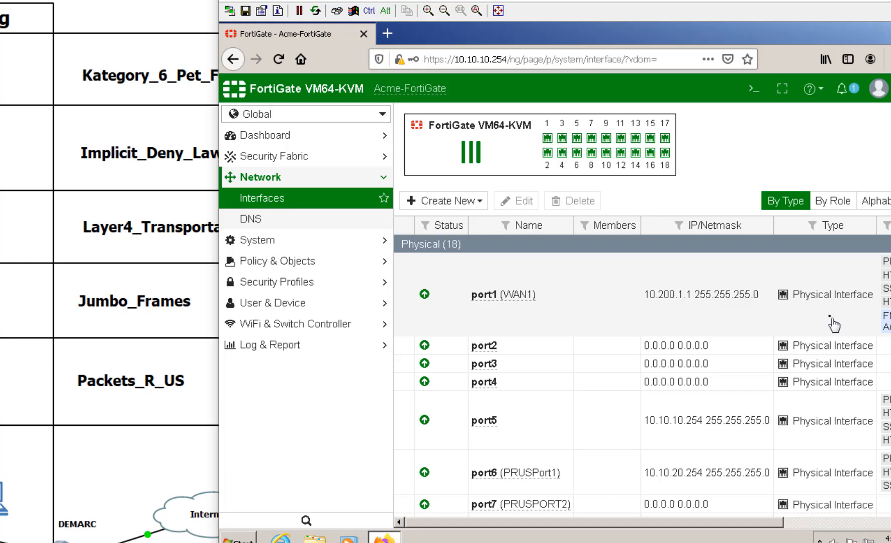
# Step: Go to System > Administrators and start a new administrator account
pyautogui.moveTo(593, 5); pyautogui.dragTo(655, 4)
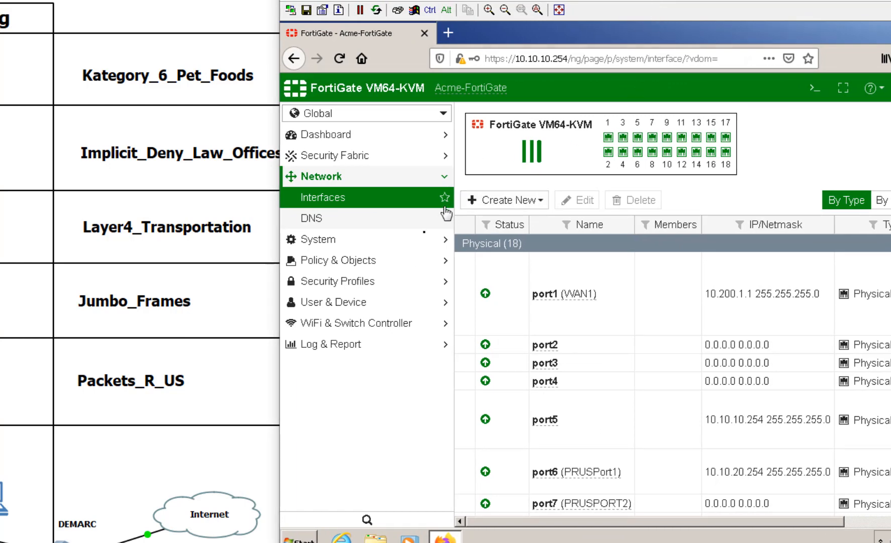
pyautogui.click(342, 240)
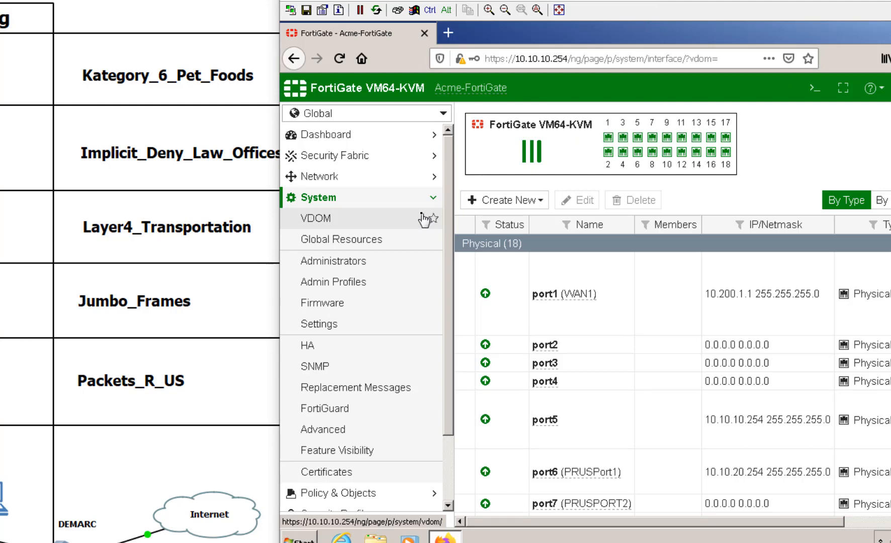
pyautogui.click(384, 260)
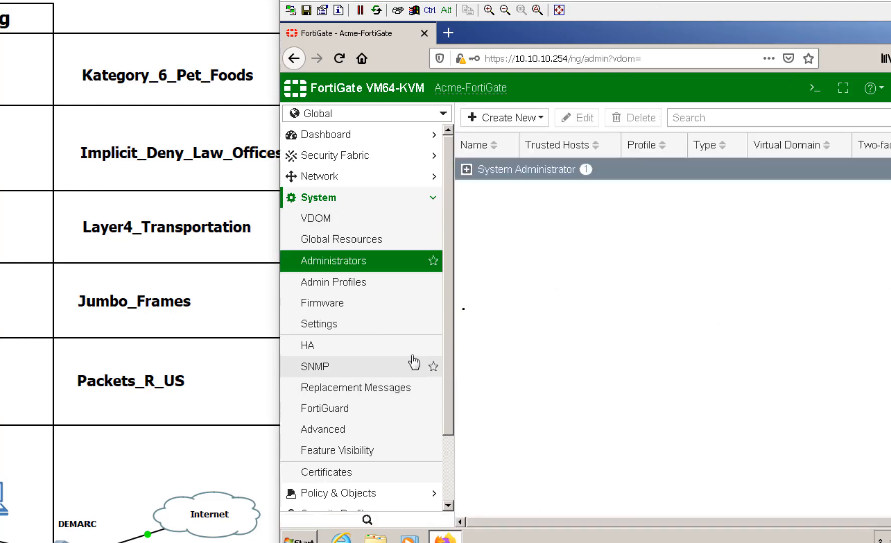
pyautogui.click(475, 119)
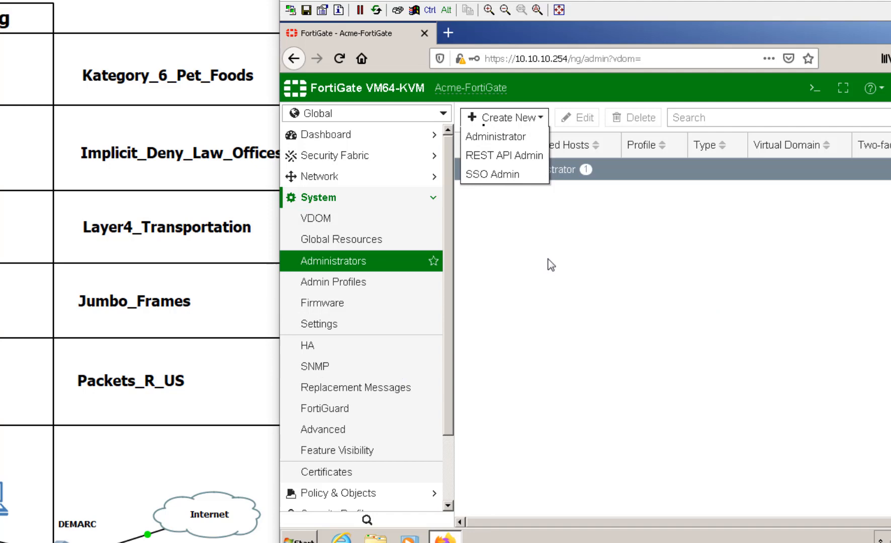
pyautogui.click(496, 137)
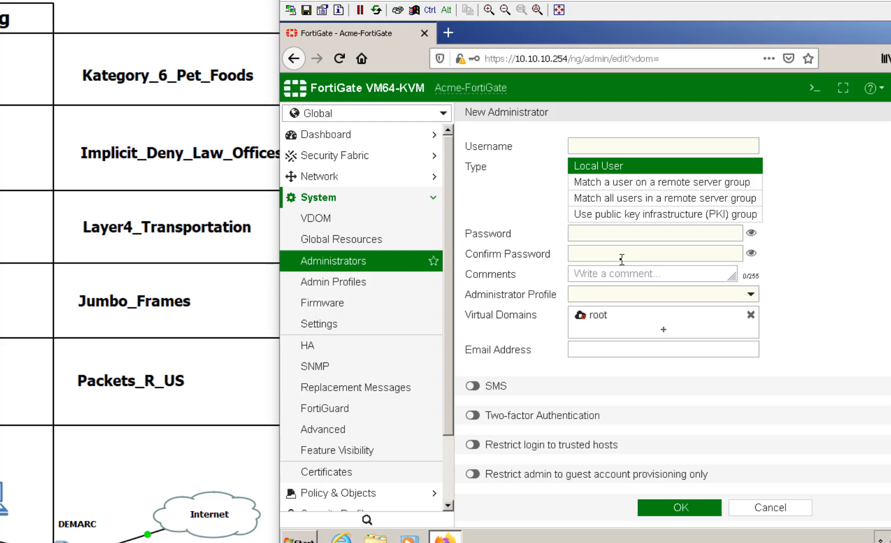
# Step: Enter the new admin's username and password twice, with comment 'Packet R US Admin'
pyautogui.click(662, 145)
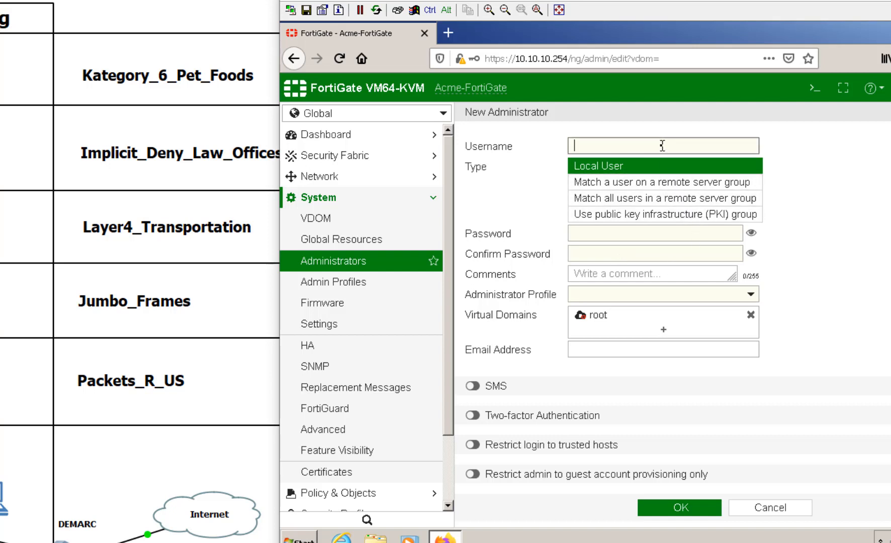
pyautogui.write('bob')
pyautogui.press('Tab')
pyautogui.press('Tab')
pyautogui.press('Tab')
pyautogui.press('Tab')
pyautogui.press('Tab')
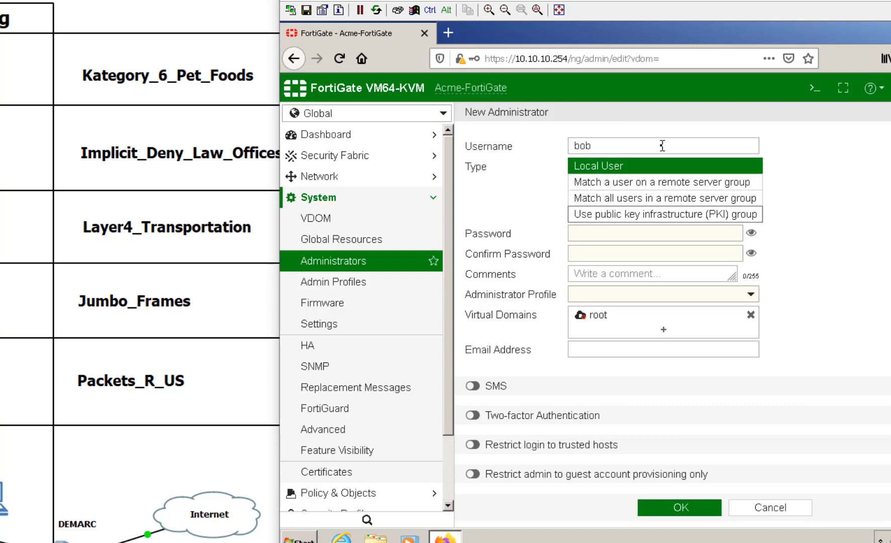
pyautogui.write('••••••••')
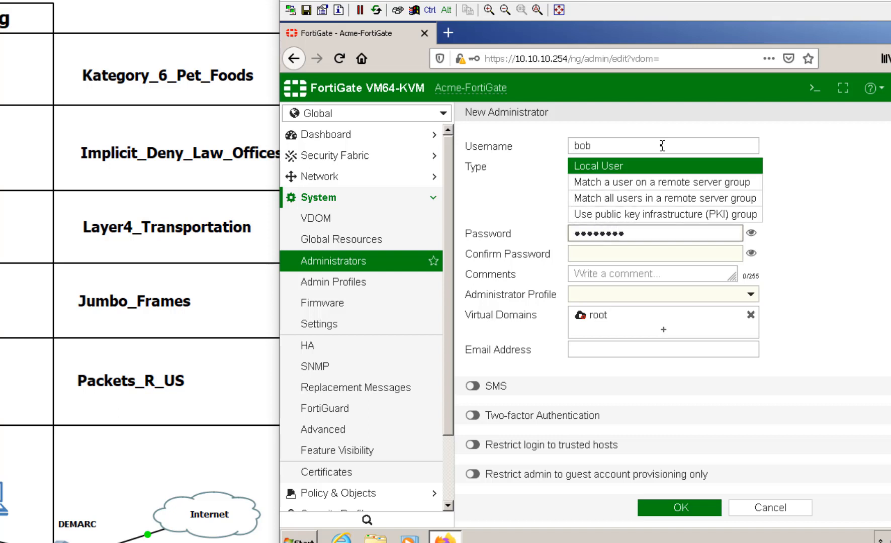
pyautogui.press('Tab')
pyautogui.press('Tab')
pyautogui.write('••••••••')
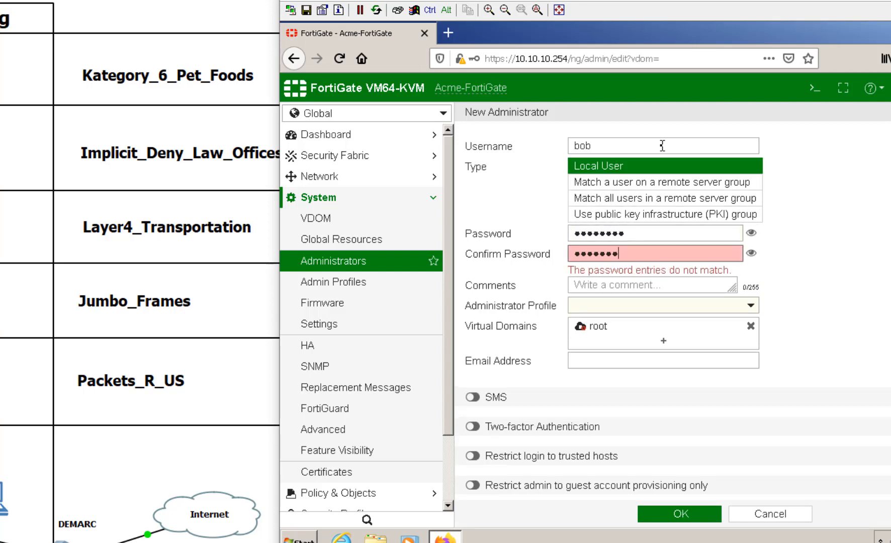
pyautogui.press('Tab')
pyautogui.press('Tab')
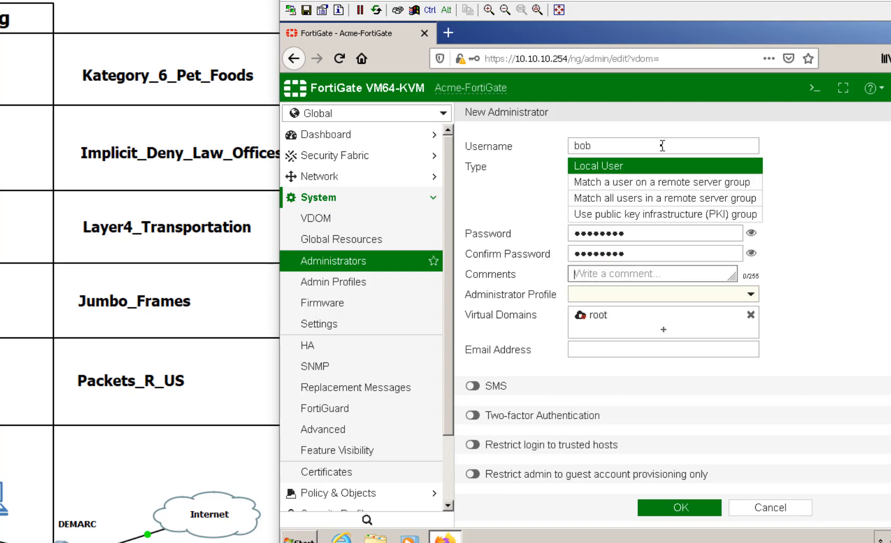
pyautogui.write('Packer')
pyautogui.press('BackSpace')
pyautogui.write('t R US ')
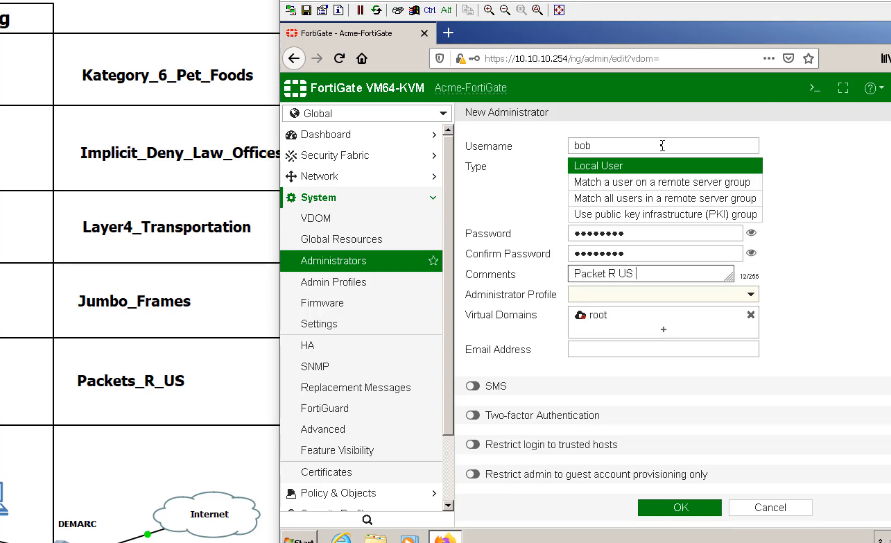
pyautogui.write('Admin')
# Step: Assign the prof_admin profile, replace root with the PacketsRUS VDOM, and save the account
pyautogui.click(750, 294)
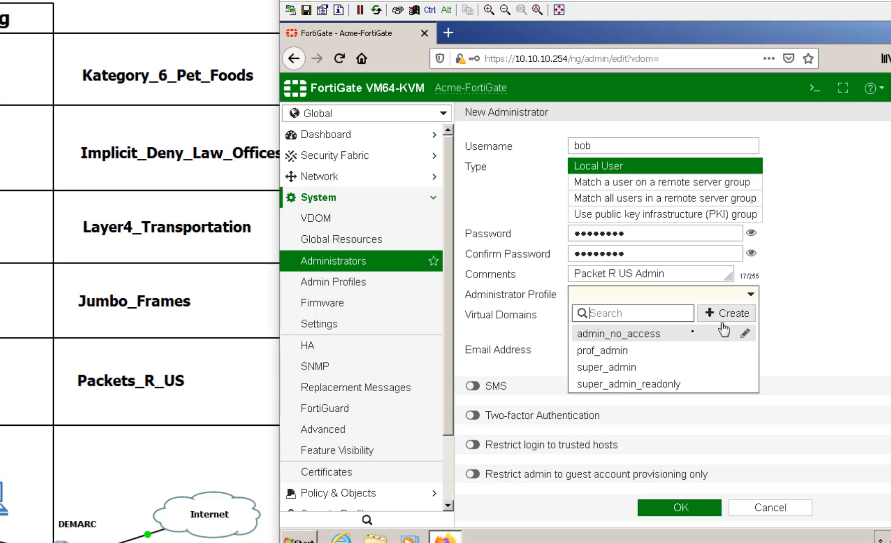
pyautogui.click(646, 352)
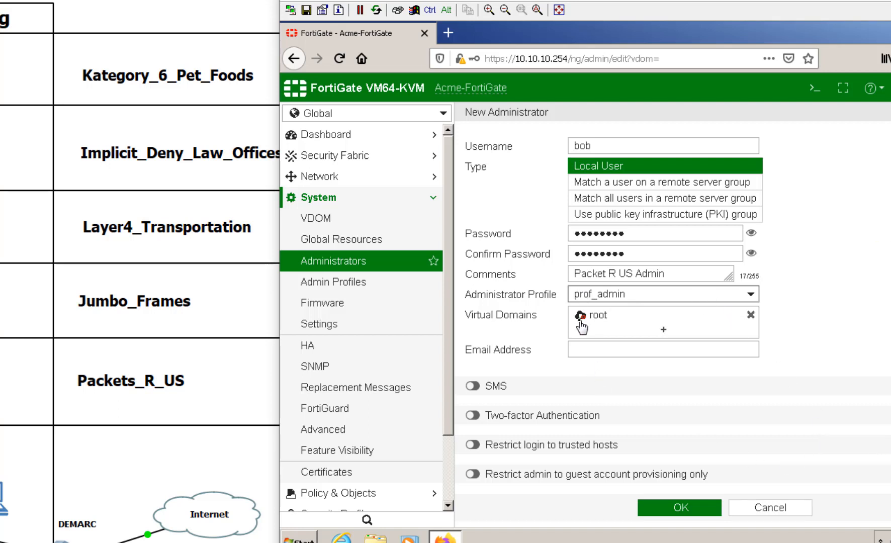
pyautogui.click(750, 315)
pyautogui.click(662, 315)
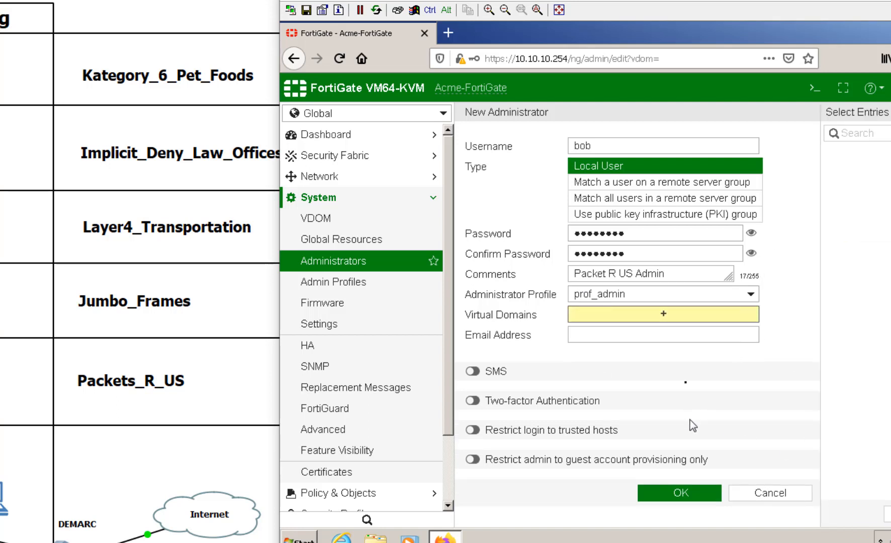
pyautogui.click(837, 154)
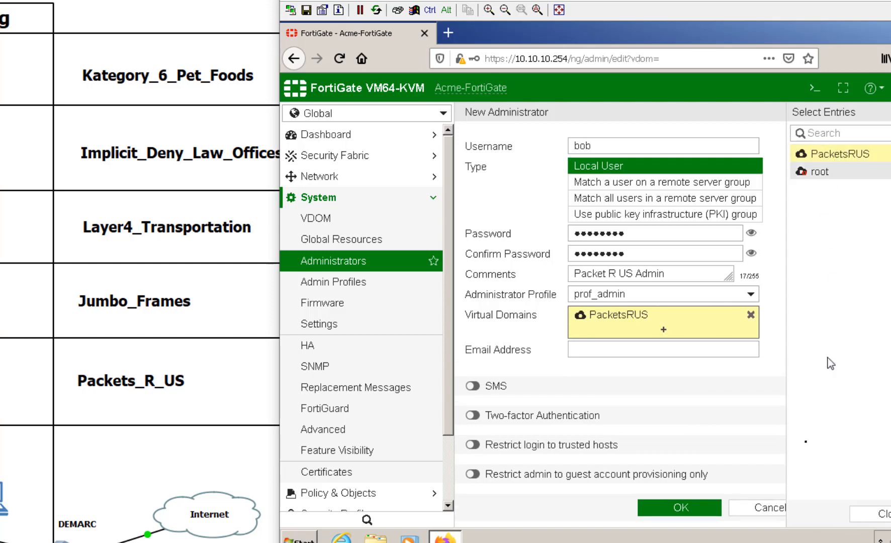
pyautogui.click(730, 434)
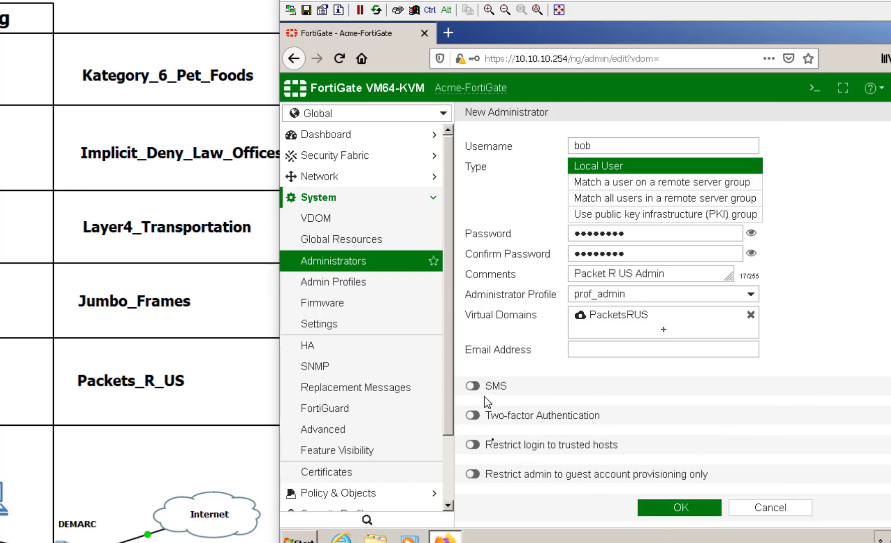
pyautogui.click(670, 513)
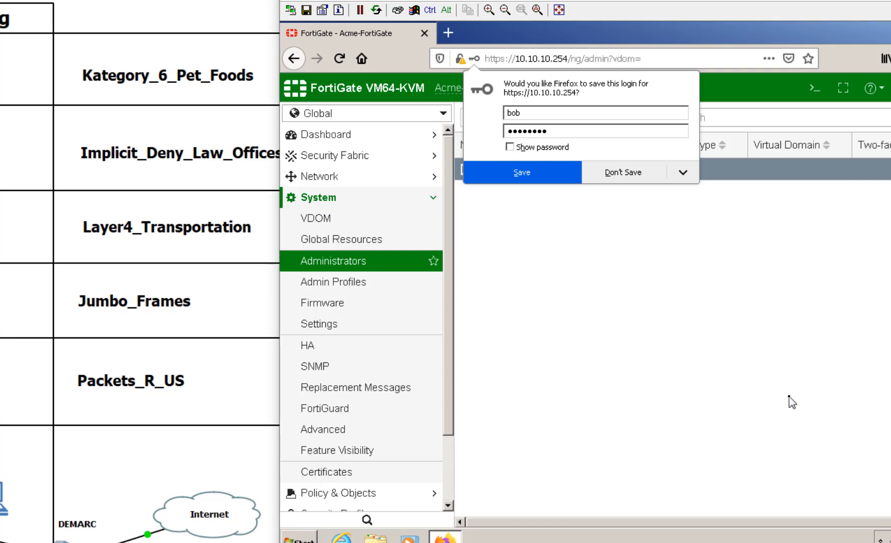
pyautogui.click(744, 355)
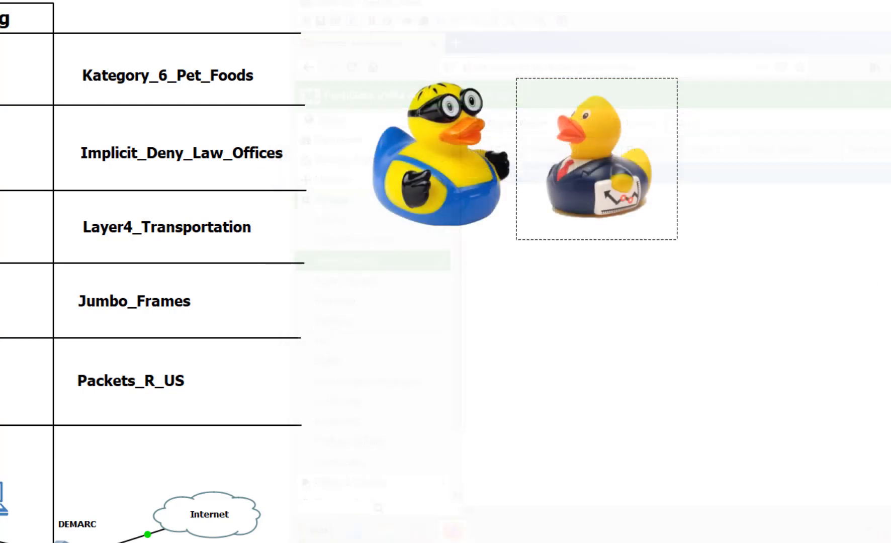
# Step: Link DEMARC port em3 to a free Acme-FortiGate port
pyautogui.moveTo(430, 360)
pyautogui.mouseDown()
pyautogui.moveTo(442, 367)
pyautogui.moveTo(436, 362)
pyautogui.mouseUp()
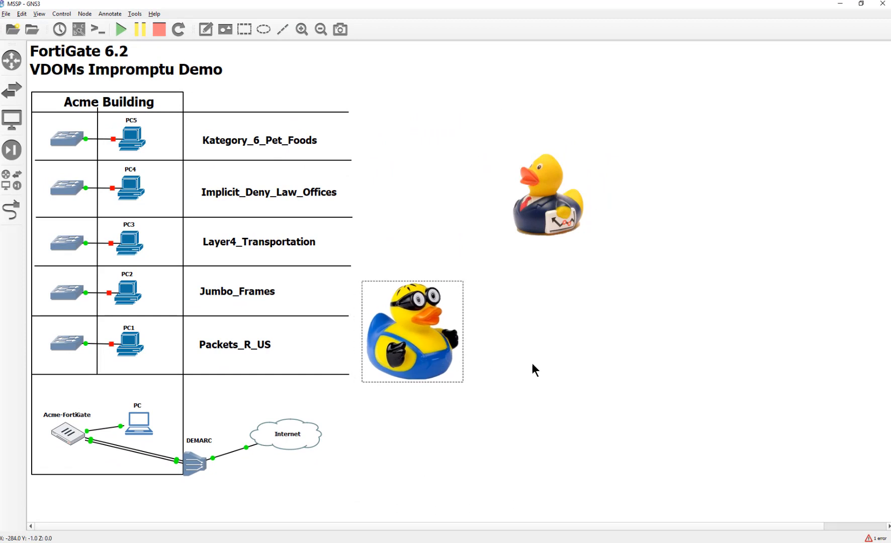
pyautogui.click(17, 216)
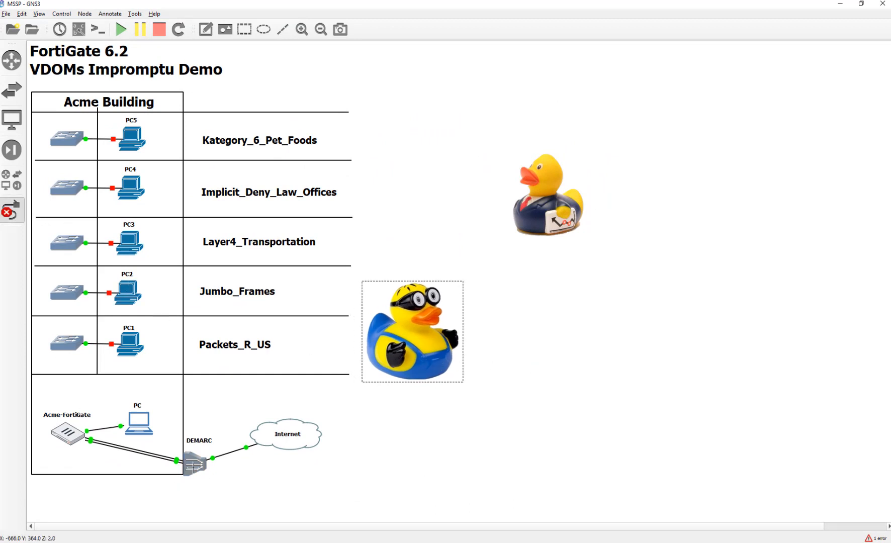
pyautogui.click(194, 463)
pyautogui.click(201, 486)
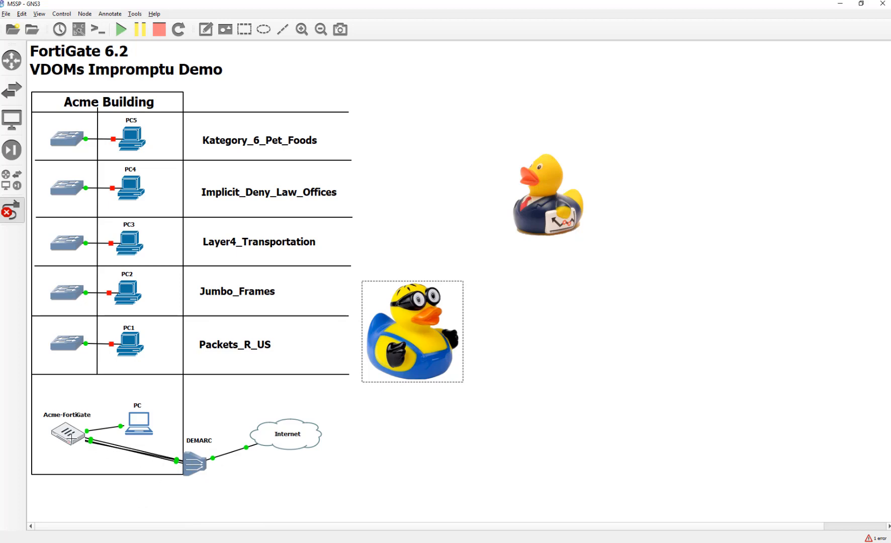
pyautogui.click(70, 438)
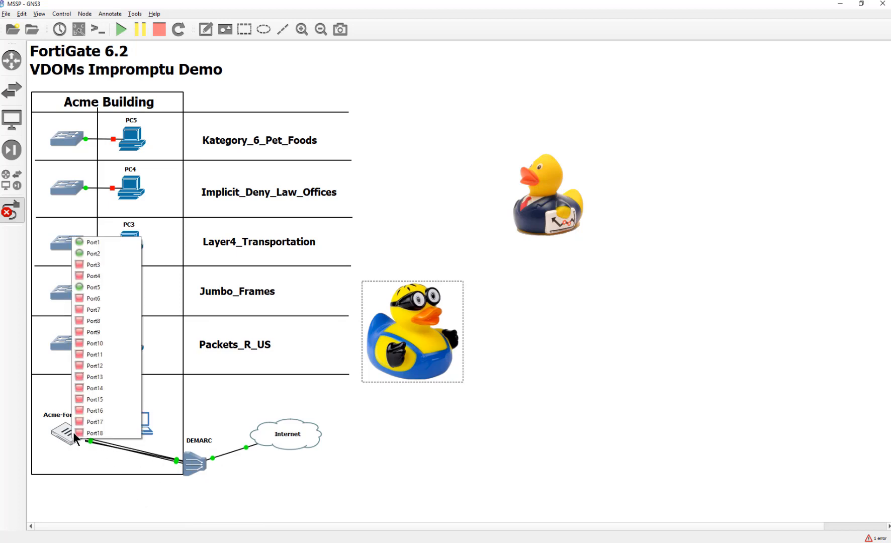
pyautogui.click(118, 304)
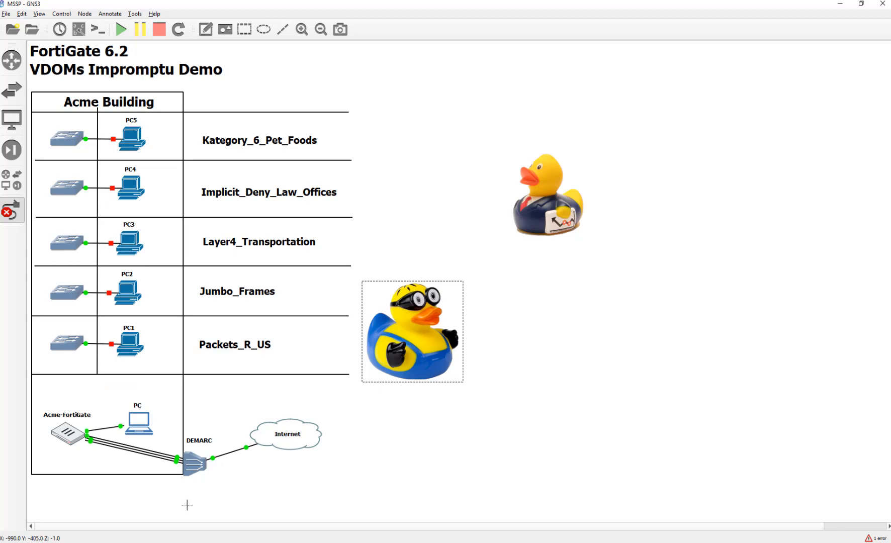
pyautogui.press('Escape')
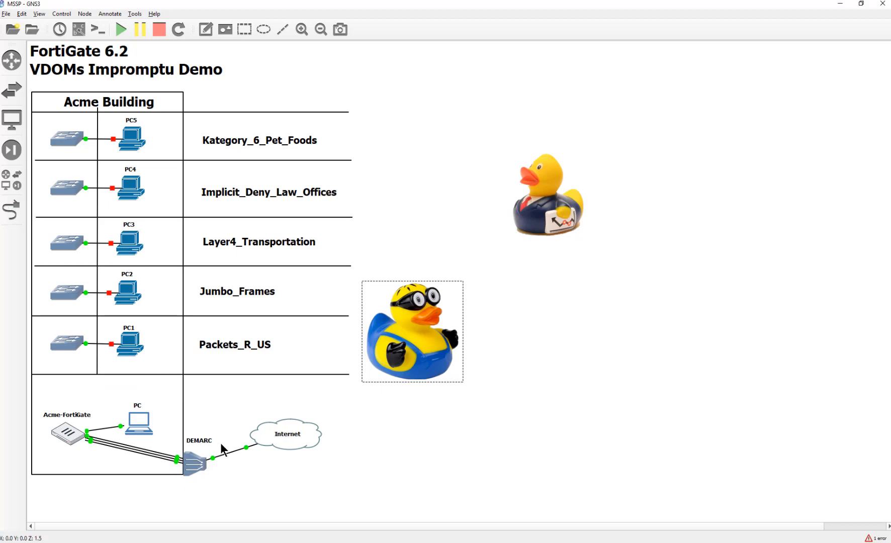
# Step: Connect Acme-FortiGate's Port5 to Ethernet0 on the Packets_R_US switch
pyautogui.click(10, 217)
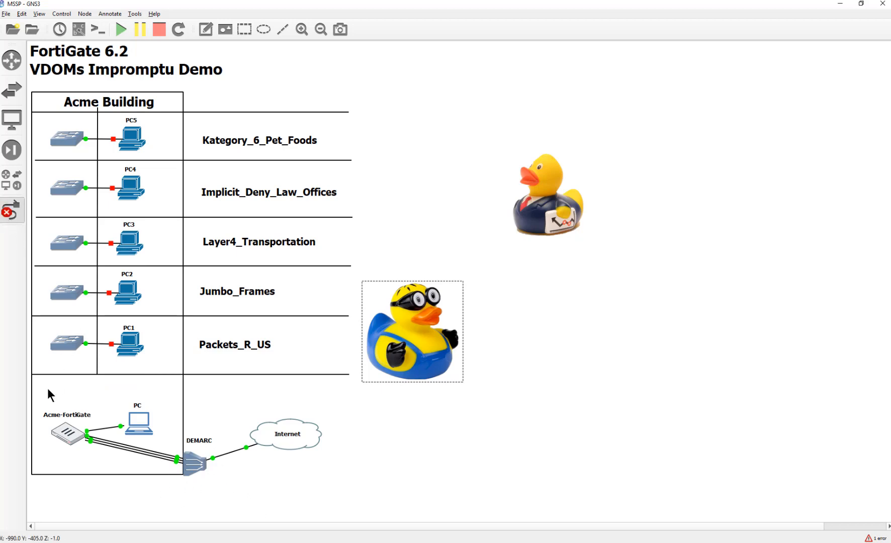
pyautogui.click(67, 436)
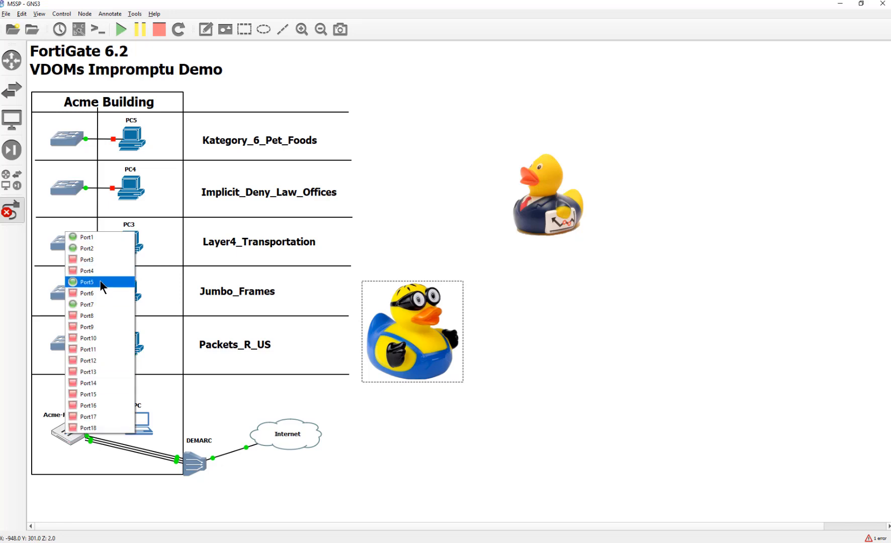
pyautogui.click(99, 294)
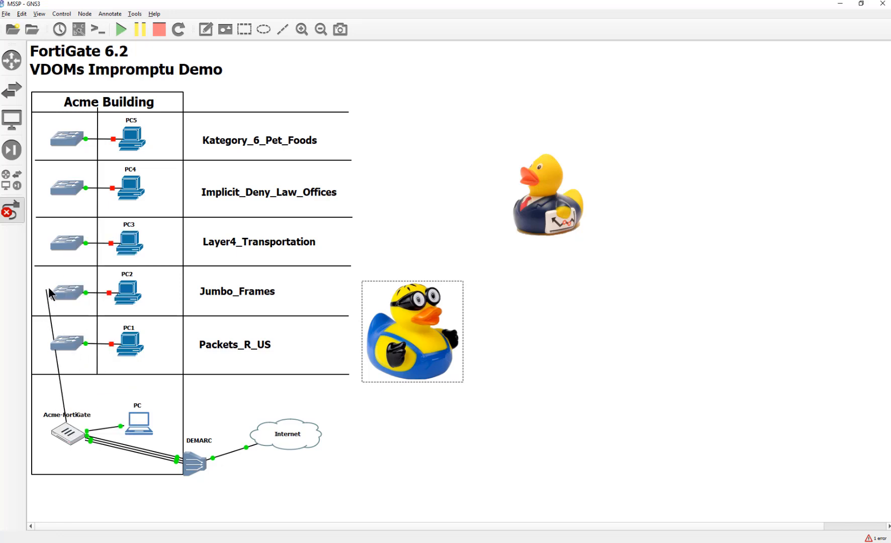
pyautogui.click(69, 340)
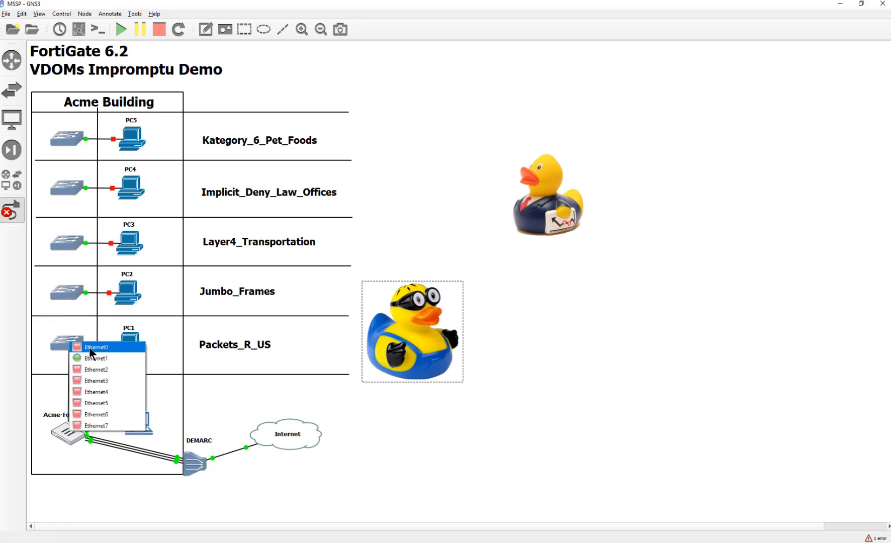
pyautogui.click(89, 346)
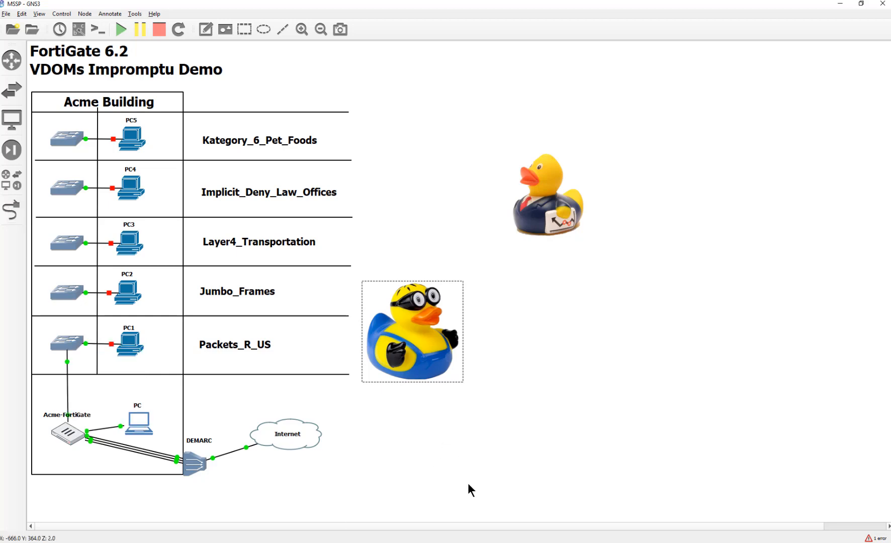
pyautogui.rightClick(127, 348)
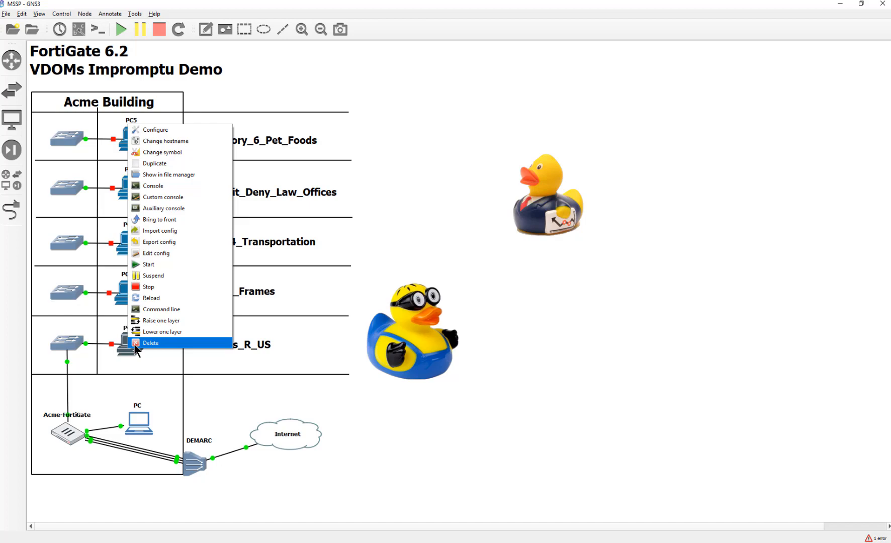
# Step: Open PC1's network configuration and uncomment the static eth0 block and nameserver line
pyautogui.click(176, 130)
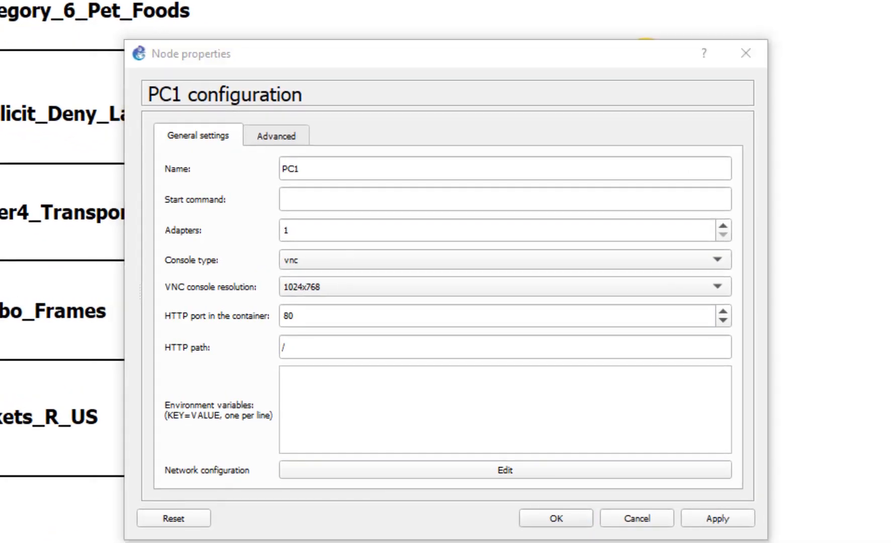
pyautogui.click(505, 470)
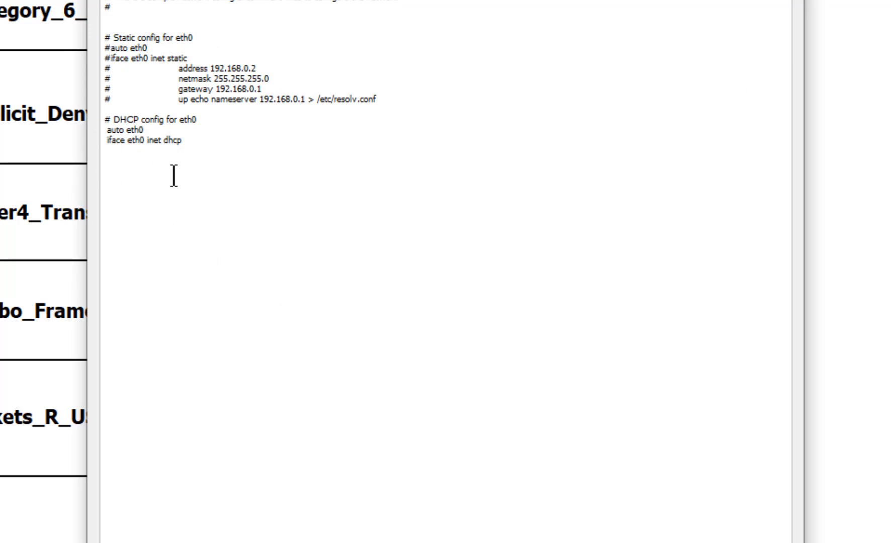
pyautogui.press('Home')
pyautogui.press('Right')
pyautogui.press('BackSpace')
pyautogui.press('Down')
pyautogui.press('Delete')
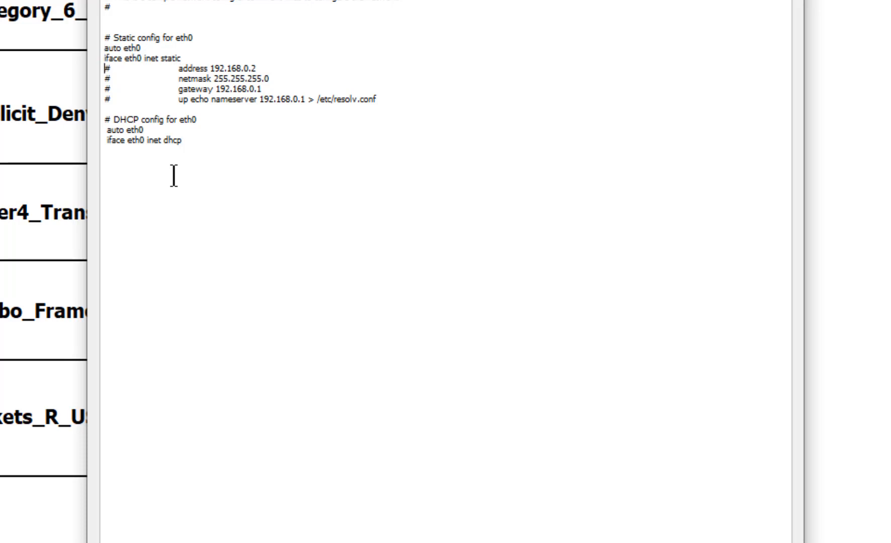
pyautogui.press('Down')
pyautogui.press('Delete')
pyautogui.press('Down')
pyautogui.press('Delete')
pyautogui.press('Down')
pyautogui.press('Delete')
pyautogui.press('Down')
pyautogui.press('Delete')
# Step: Change the eth0 address to 10.10.20.2 and the gateway to 10.10.20.254
pyautogui.press('Right')
pyautogui.press('Right')
pyautogui.press('Right')
pyautogui.press('Right')
pyautogui.press('Right')
pyautogui.press('Right')
pyautogui.press('Right')
pyautogui.press('Right')
pyautogui.press('Right')
pyautogui.press('Left')
pyautogui.hotkey('shift', 'Left')
pyautogui.press('Left')
pyautogui.hotkey('shift', 'Right')
pyautogui.hotkey('shift', 'Right')
pyautogui.hotkey('shift', 'Right')
pyautogui.hotkey('shift', 'Right')
pyautogui.hotkey('shift', 'Right')
pyautogui.hotkey('shift', 'Right')
pyautogui.hotkey('shift', 'Right')
pyautogui.hotkey('shift', 'Right')
pyautogui.hotkey('shift', 'Right')
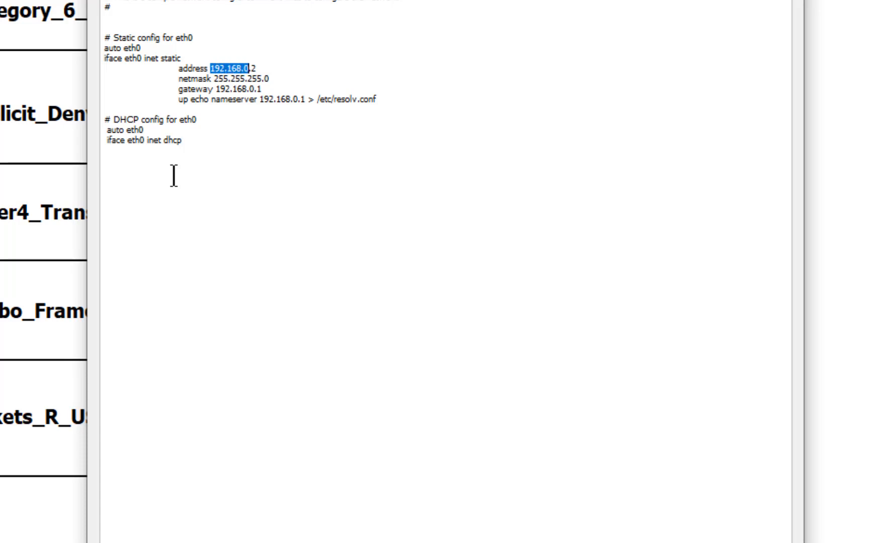
pyautogui.write('10.10.20.2')
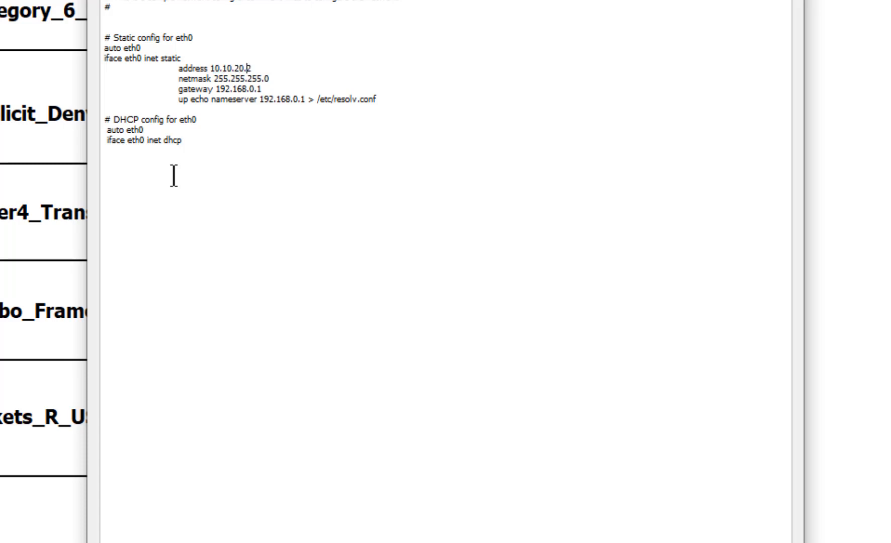
pyautogui.press('Down')
pyautogui.press('Down')
pyautogui.press('Right')
pyautogui.press('Right')
pyautogui.press('Right')
pyautogui.hotkey('shift', 'Left')
pyautogui.hotkey('shift', 'Left')
pyautogui.hotkey('shift', 'Left')
pyautogui.hotkey('shift', 'Left')
pyautogui.hotkey('shift', 'Left')
pyautogui.hotkey('shift', 'Left')
pyautogui.hotkey('shift', 'Left')
pyautogui.hotkey('shift', 'Left')
pyautogui.hotkey('shift', 'Left')
pyautogui.hotkey('shift', 'Left')
pyautogui.hotkey('shift', 'Left')
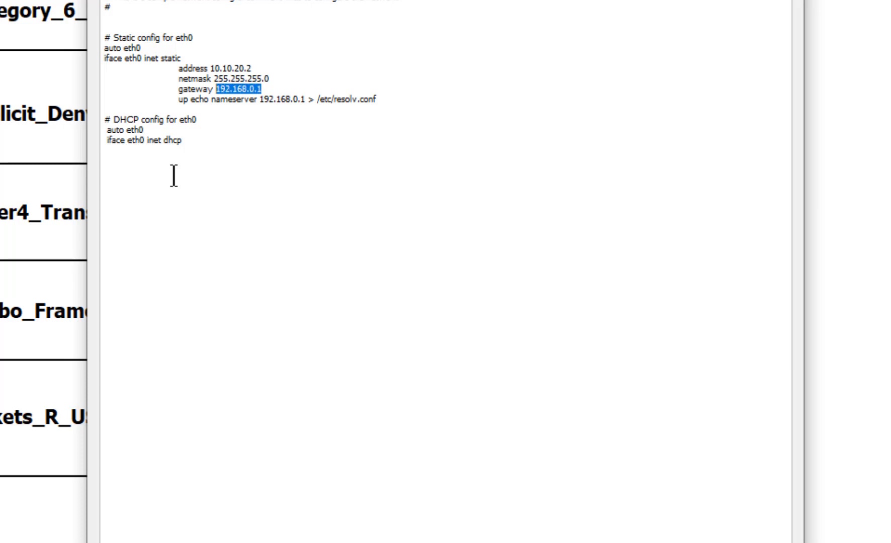
pyautogui.write('10.10.')
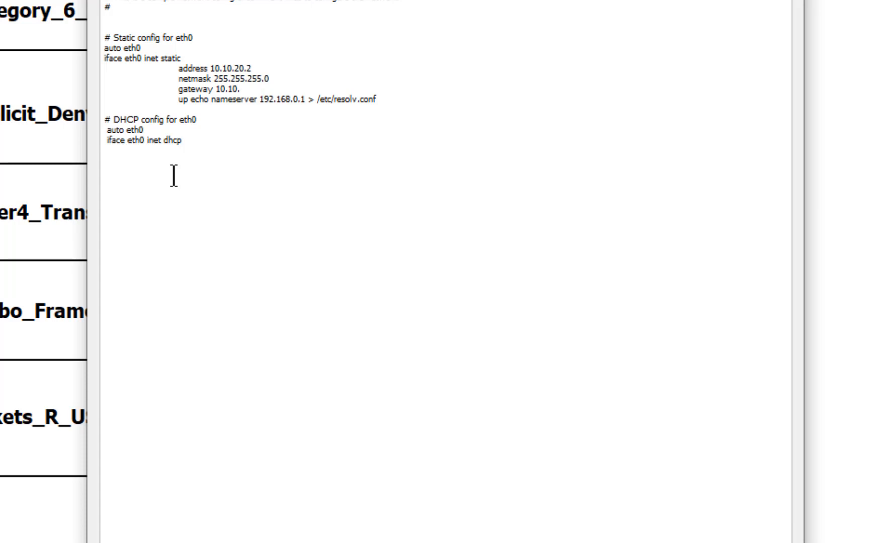
pyautogui.write('20.254')
# Step: Set the nameserver to 8.8.8.8 and apply and save PC1's network configuration
pyautogui.hotkey('shift', 'Right')
pyautogui.hotkey('shift', 'Right')
pyautogui.hotkey('shift', 'Right')
pyautogui.hotkey('shift', 'Right')
pyautogui.hotkey('shift', 'Right')
pyautogui.hotkey('shift', 'Right')
pyautogui.hotkey('shift', 'Right')
pyautogui.hotkey('shift', 'Right')
pyautogui.hotkey('shift', 'Right')
pyautogui.hotkey('shift', 'Right')
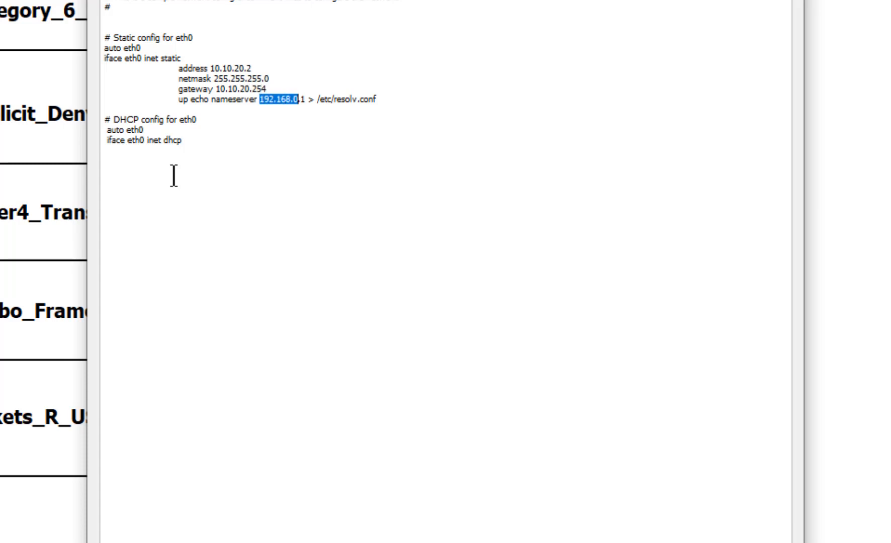
pyautogui.hotkey('shift', 'Right')
pyautogui.write('8.8.8.8')
pyautogui.press('Return')
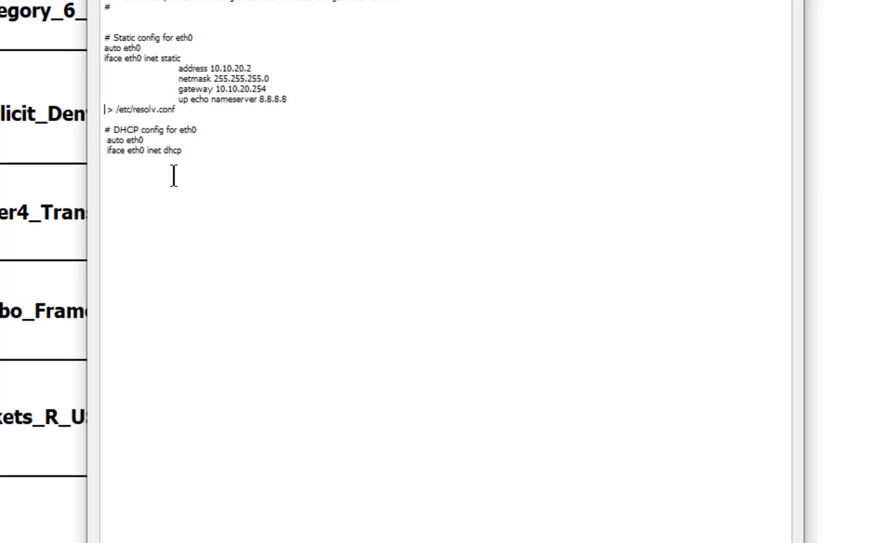
pyautogui.press('BackSpace')
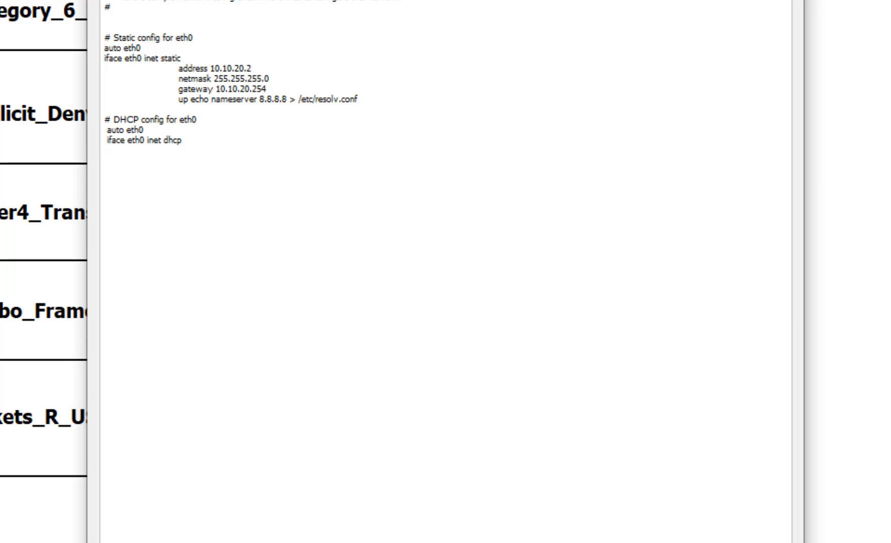
pyautogui.click(718, 542)
pyautogui.click(729, 519)
pyautogui.click(543, 522)
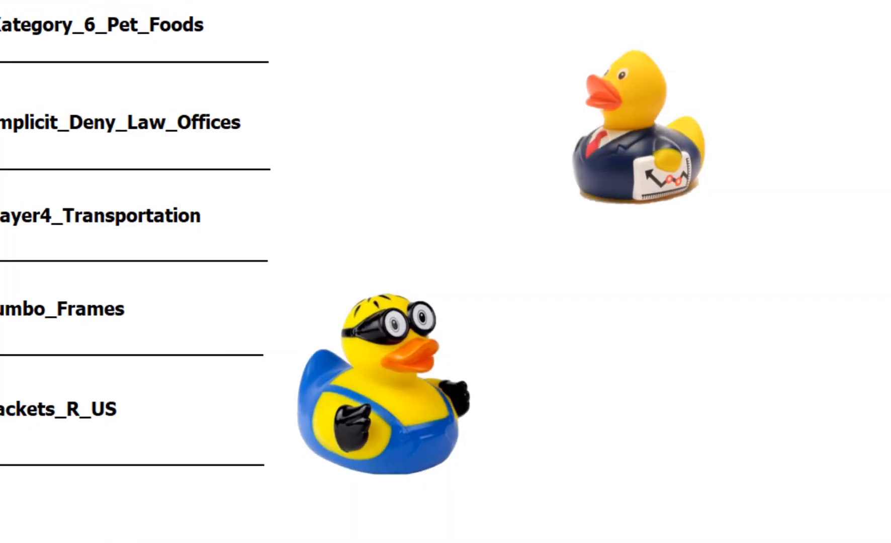
# Step: Start the PC1 node and open its graphical desktop console
pyautogui.rightClick(135, 343)
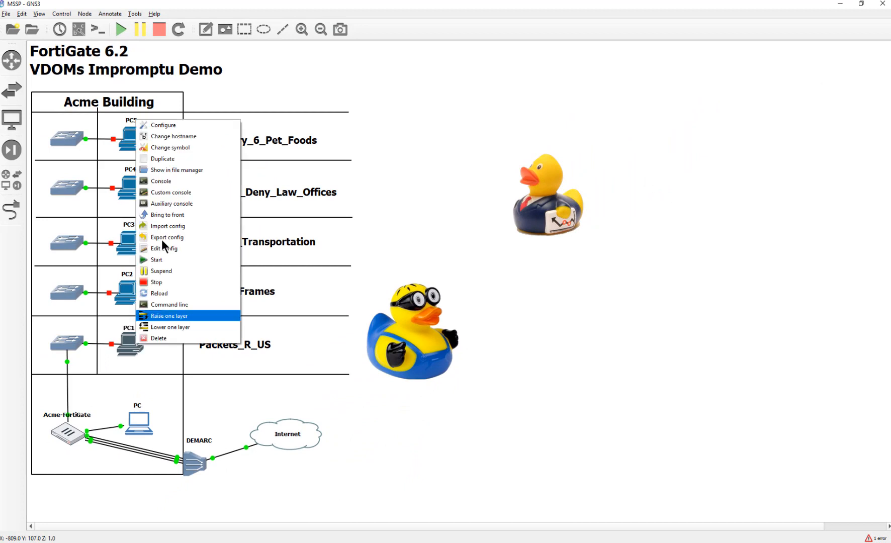
pyautogui.click(146, 261)
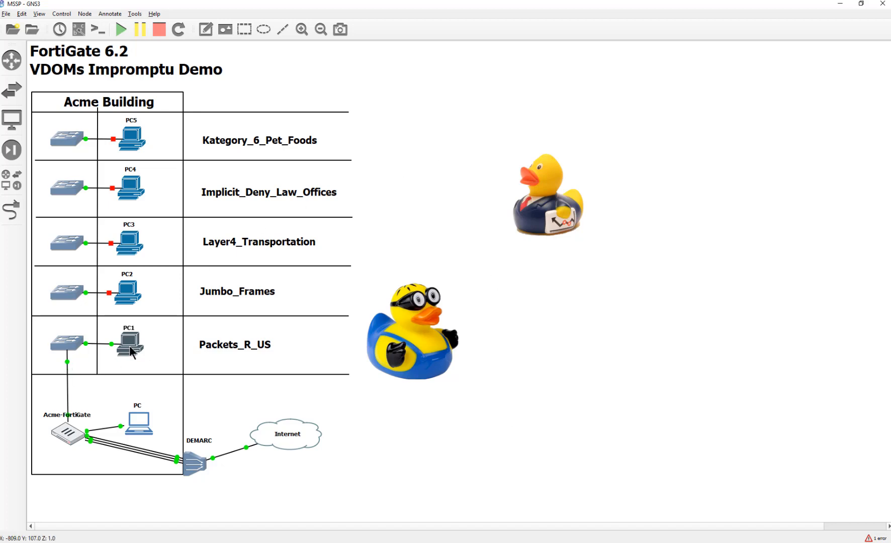
pyautogui.doubleClick(115, 341)
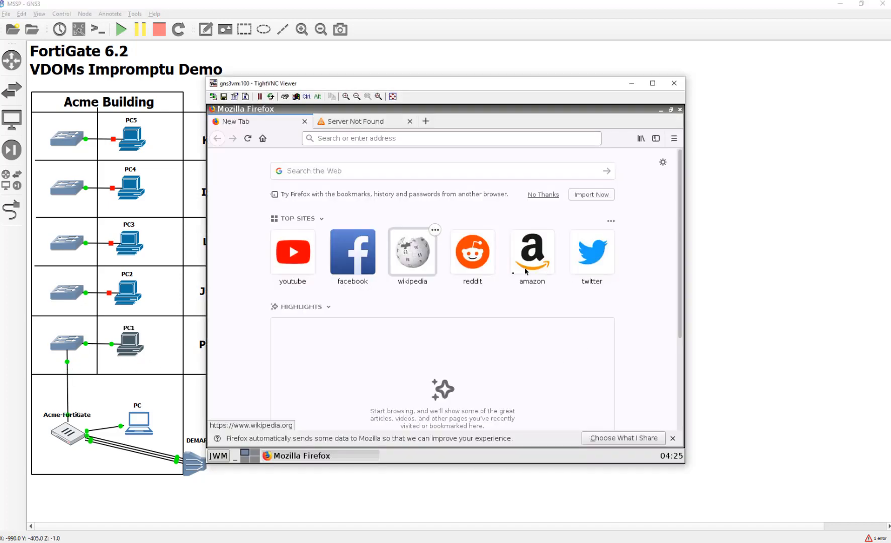
# Step: Browse to 10.10.20.254 in PC1's Firefox, get Unable to connect, and return to GNS3
pyautogui.click(386, 141)
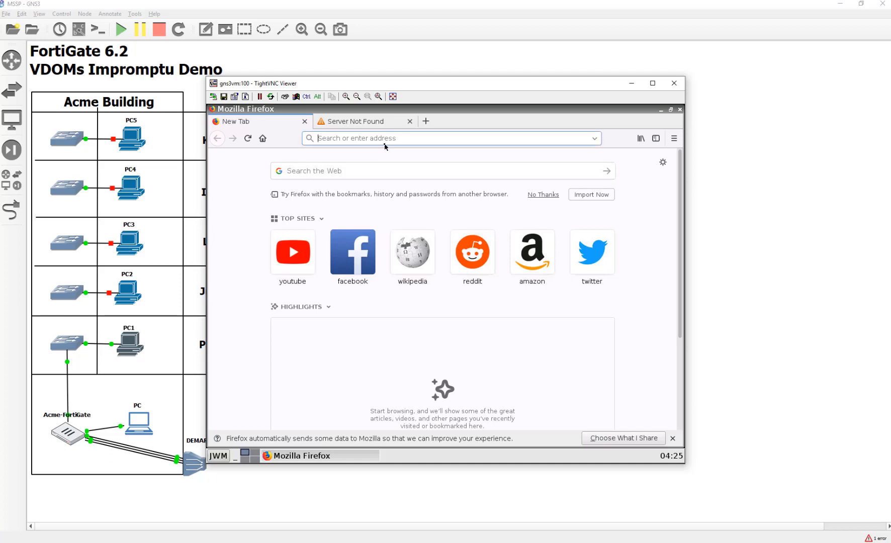
pyautogui.write('10.')
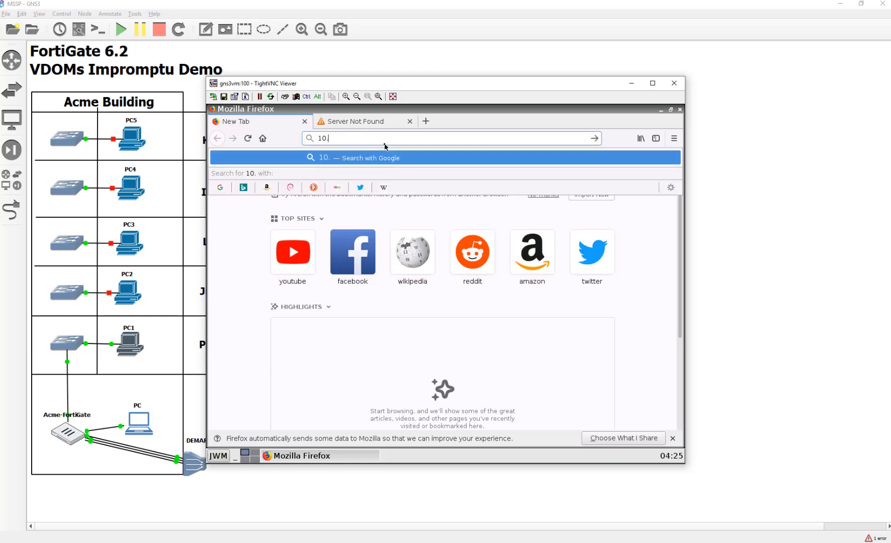
pyautogui.write('10.2')
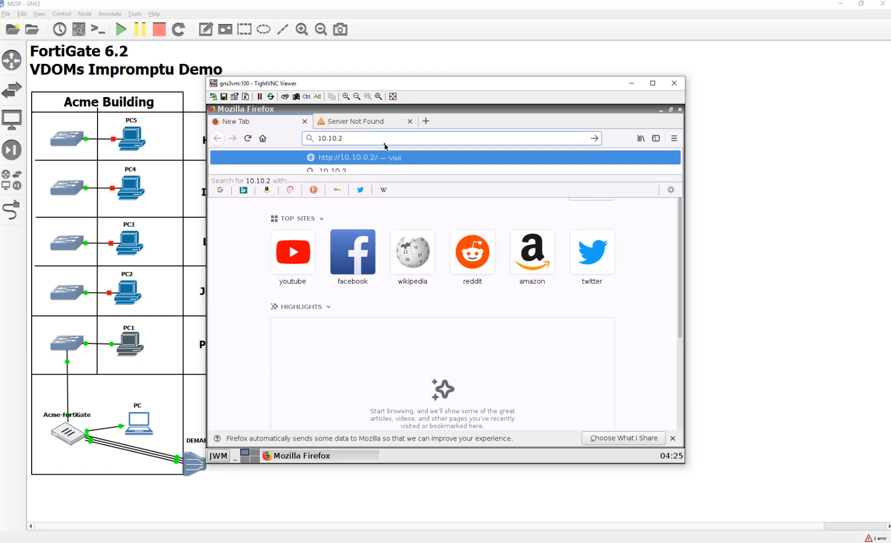
pyautogui.write('0.254')
pyautogui.press('Return')
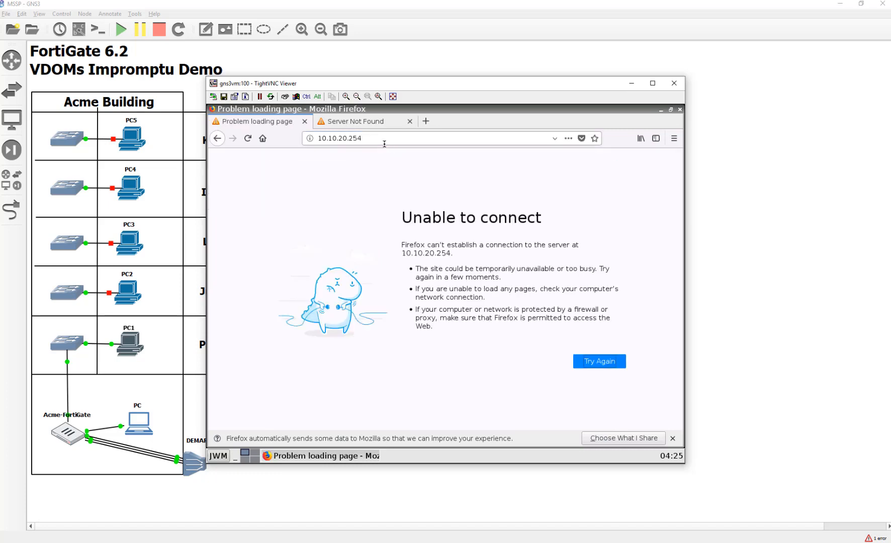
pyautogui.click(137, 417)
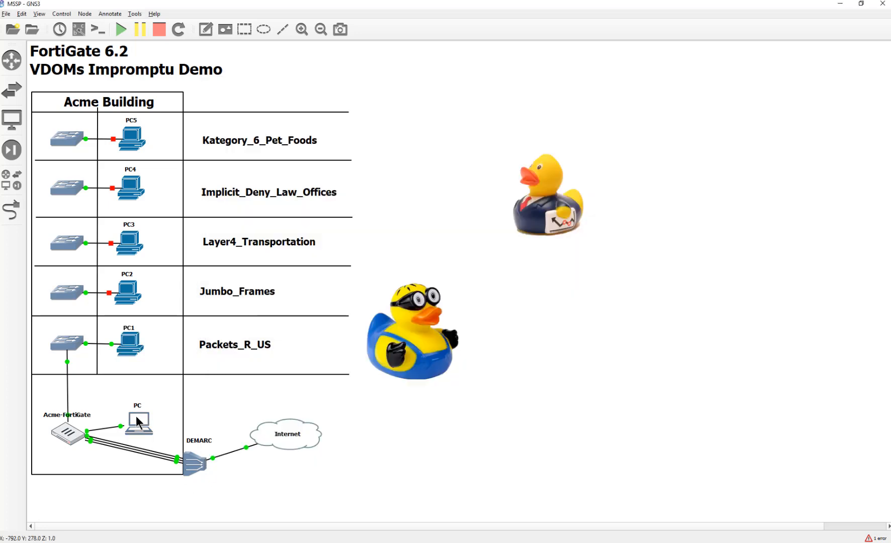
# Step: Check FortiGate's Interfaces list for port6 at 10.10.20.254 in PacketsRUS, then close the console
pyautogui.doubleClick(136, 418)
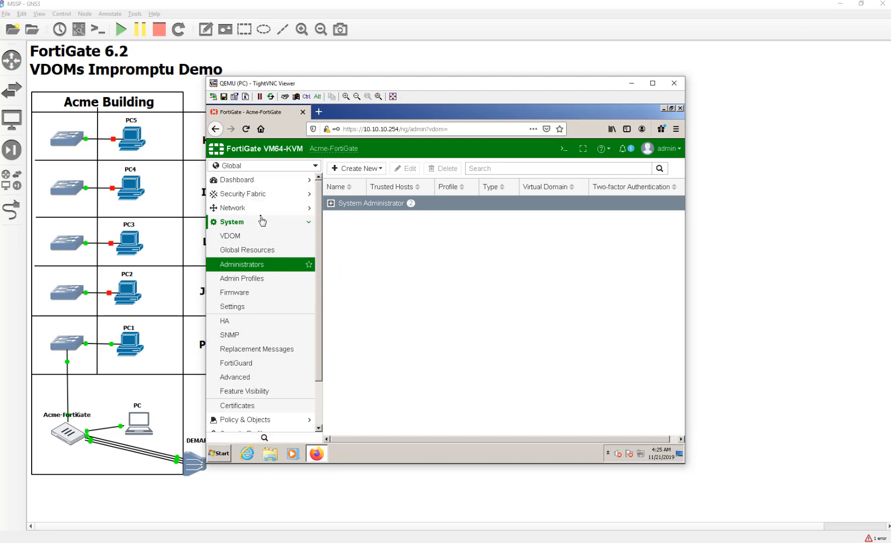
pyautogui.click(236, 208)
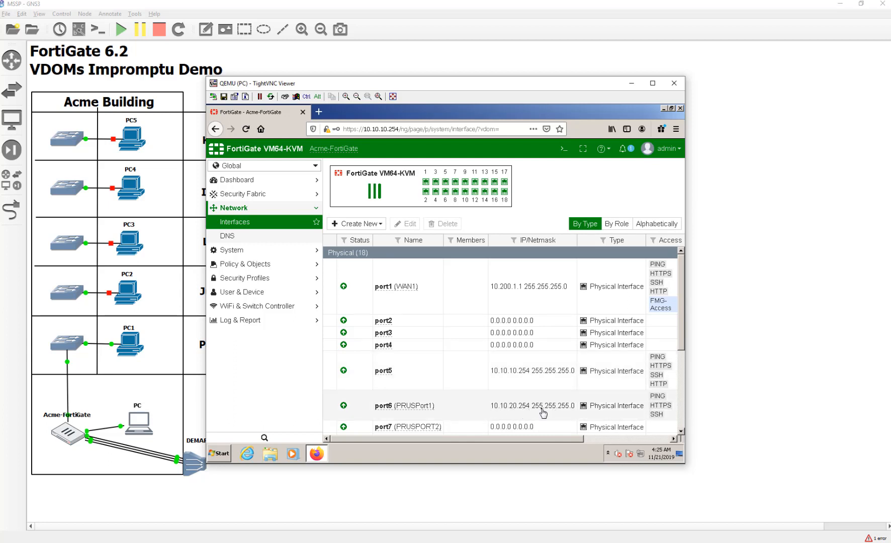
pyautogui.hscroll(3, 563, 412)
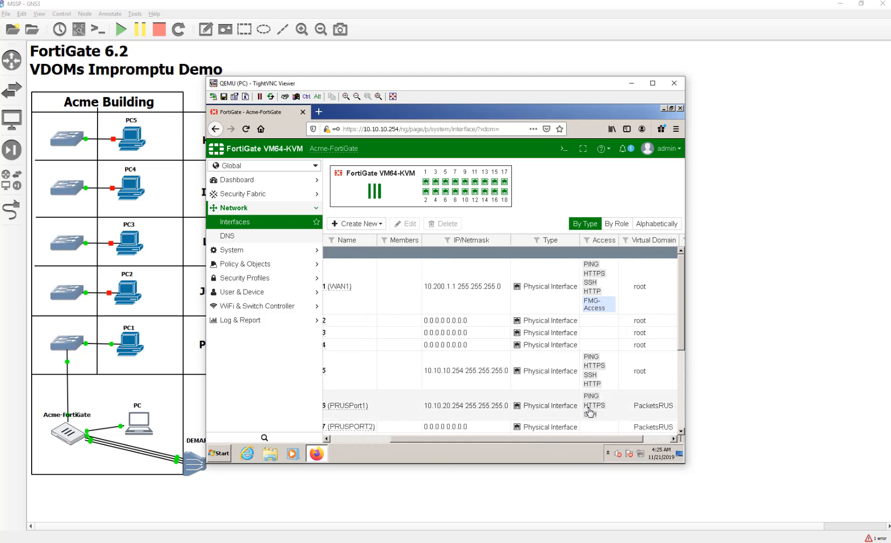
pyautogui.click(677, 86)
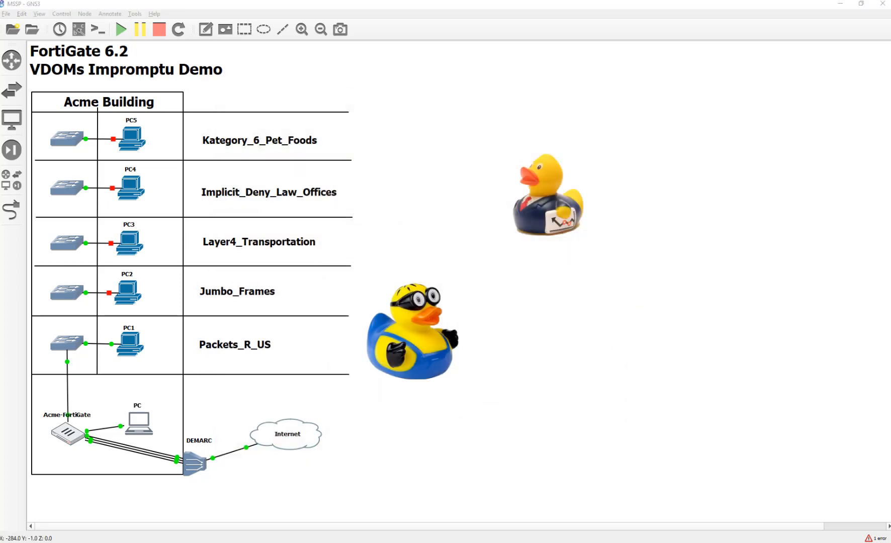
pyautogui.hotkey('alt', 'Tab')
pyautogui.click(344, 139)
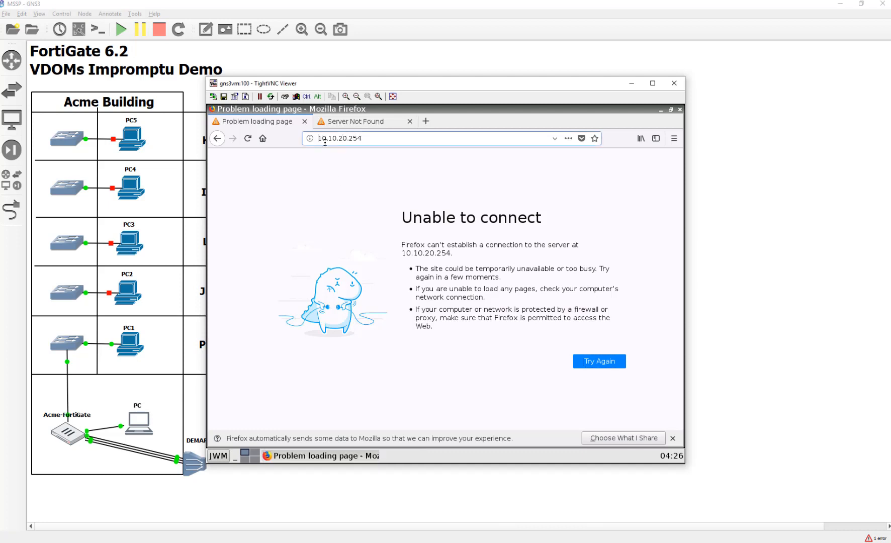
pyautogui.press('Home')
pyautogui.write('https://')
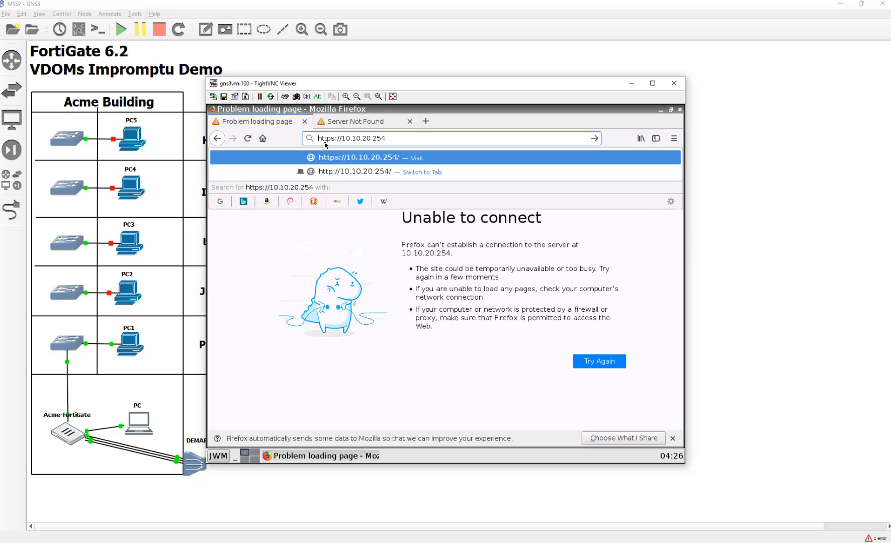
pyautogui.click(402, 140)
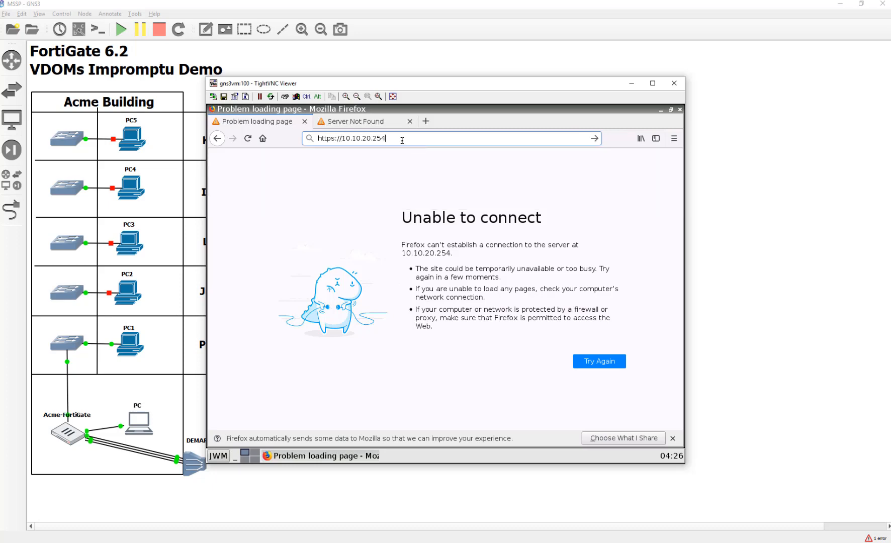
pyautogui.press('Return')
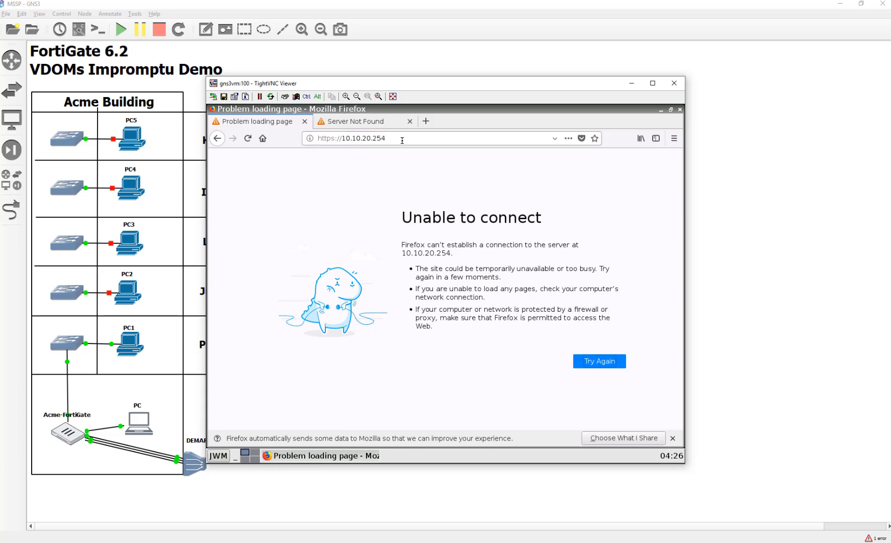
pyautogui.click(402, 141)
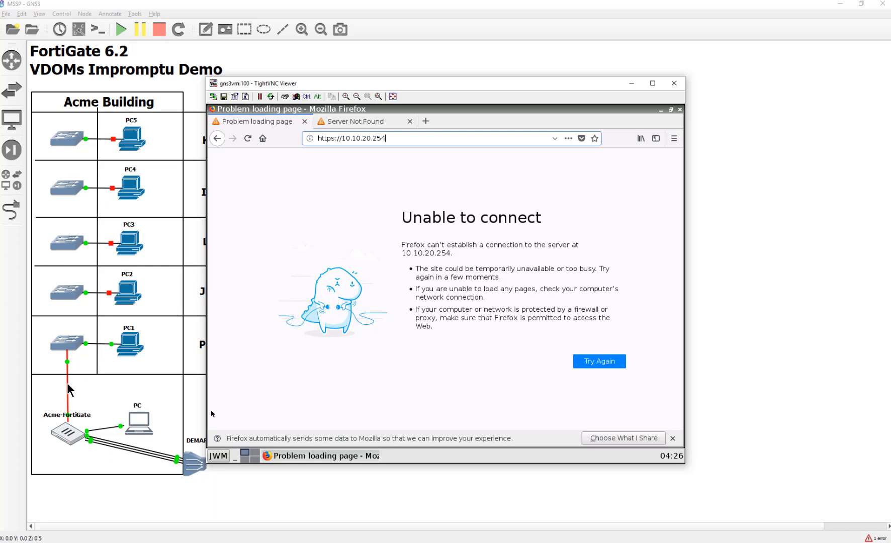
# Step: Return to GNS3, select PC1, and open its desktop start menu
pyautogui.click(85, 390)
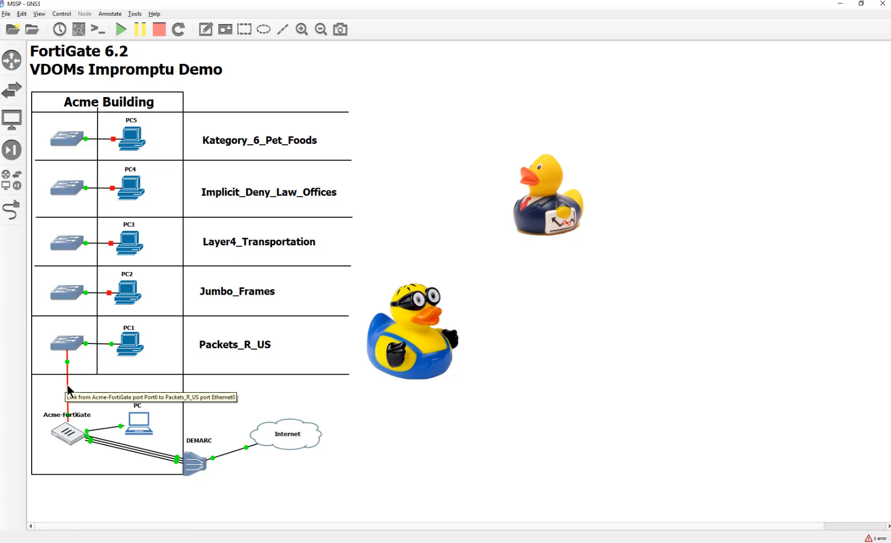
pyautogui.click(126, 352)
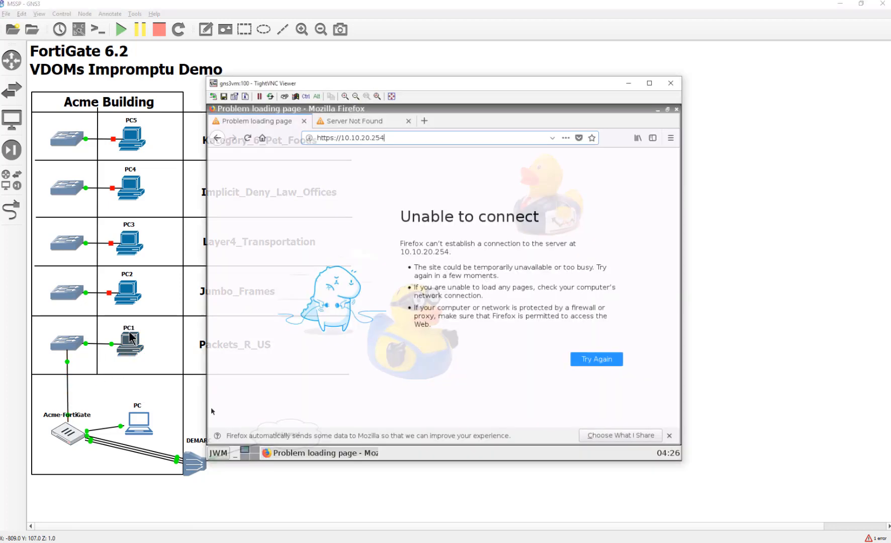
pyautogui.click(219, 457)
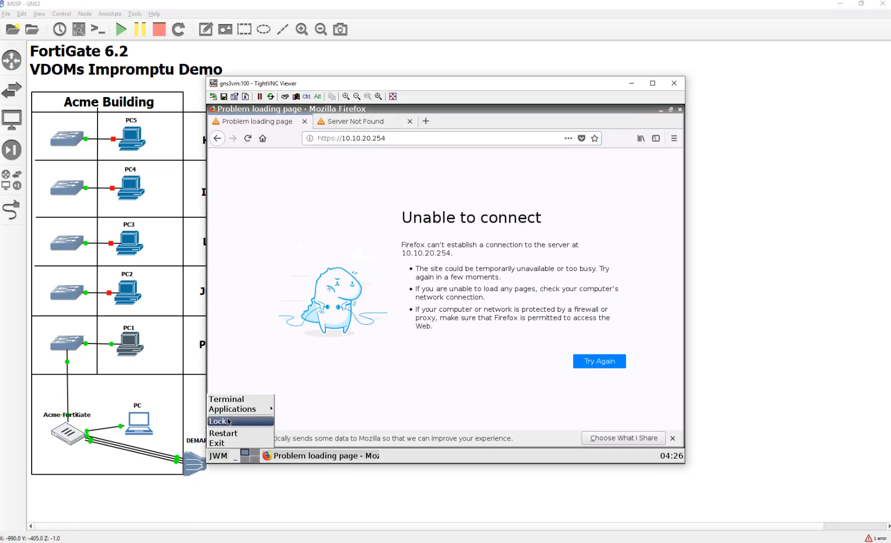
# Step: Run ifconfig in a PC1 terminal, find eth0 lacks an IPv4 address, and close both windows
pyautogui.click(231, 399)
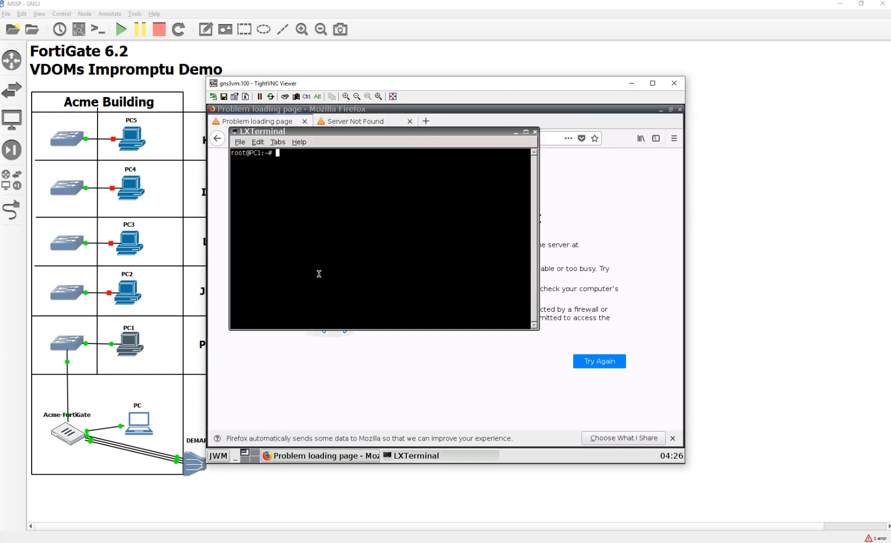
pyautogui.write('ifconfig')
pyautogui.press('Return')
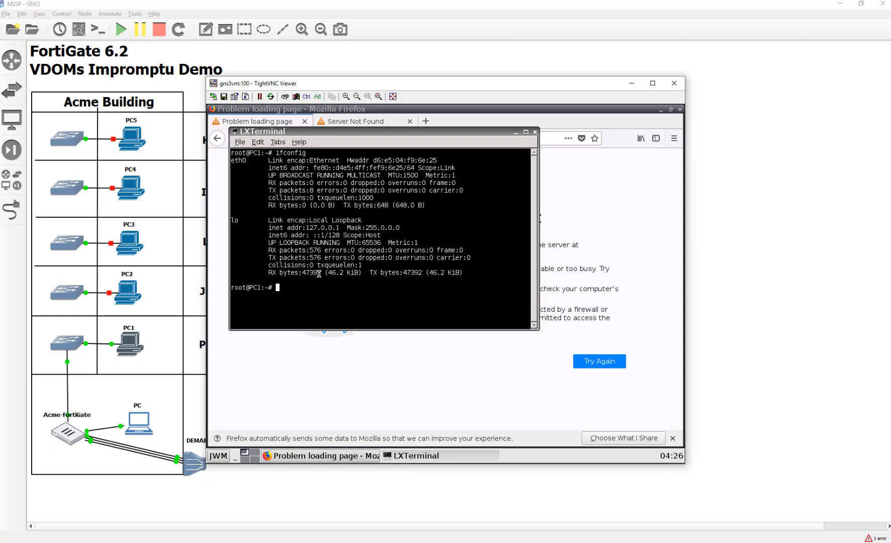
pyautogui.moveTo(314, 175); pyautogui.dragTo(458, 176)
pyautogui.click(452, 232)
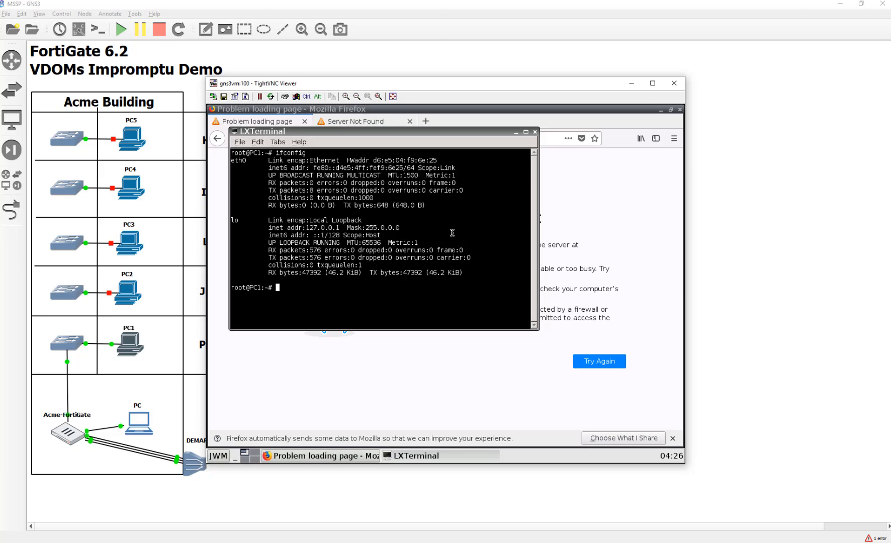
pyautogui.click(535, 132)
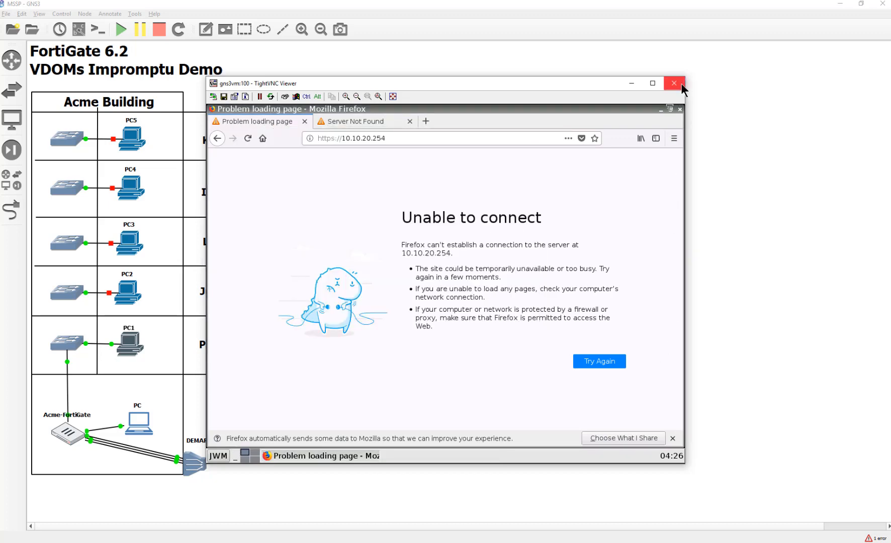
pyautogui.click(673, 82)
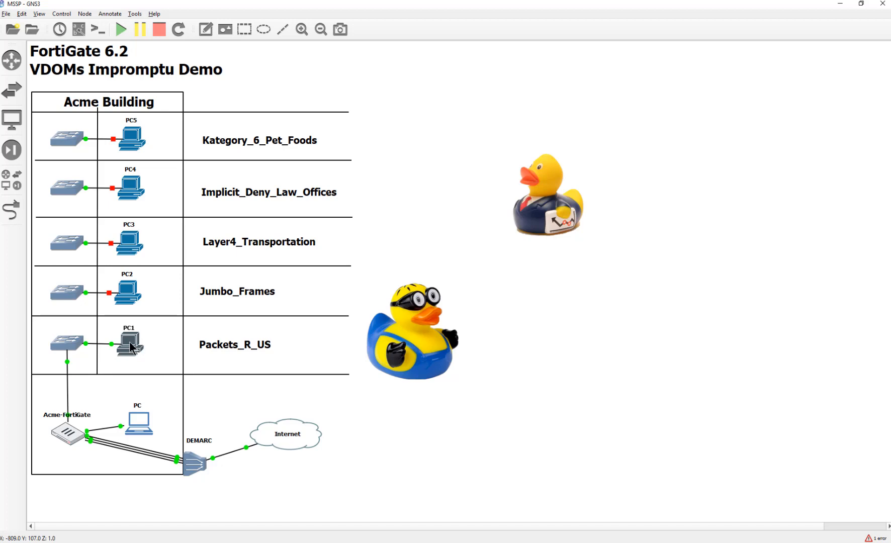
# Step: Stop the PC1 node and open its network configuration file
pyautogui.rightClick(130, 341)
pyautogui.click(161, 280)
pyautogui.rightClick(135, 346)
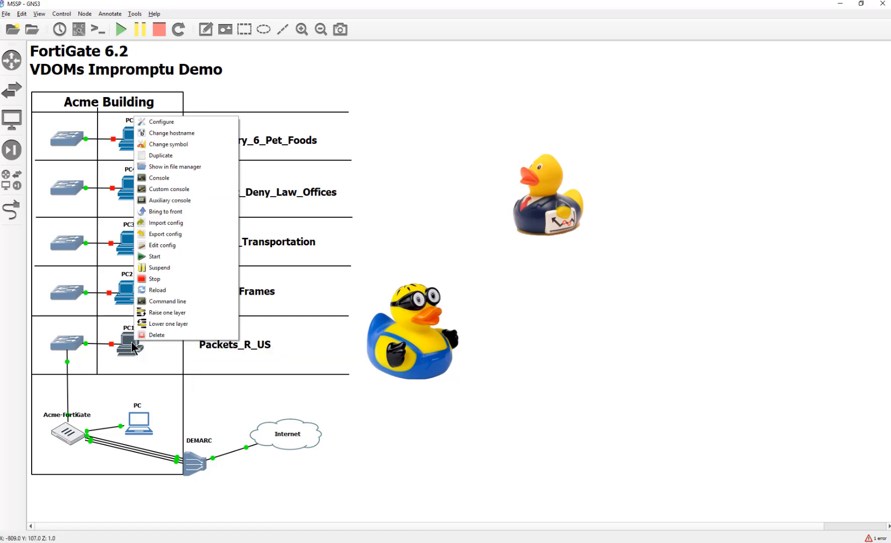
pyautogui.click(187, 121)
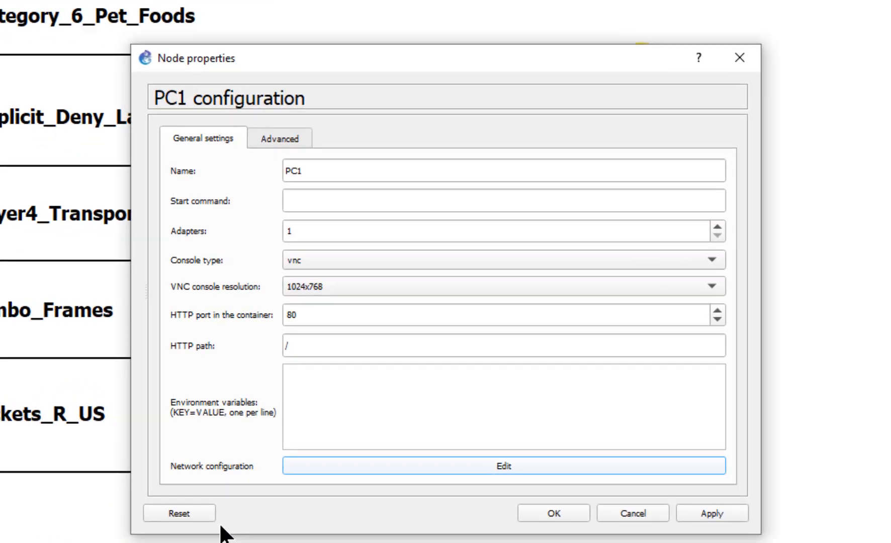
pyautogui.click(387, 369)
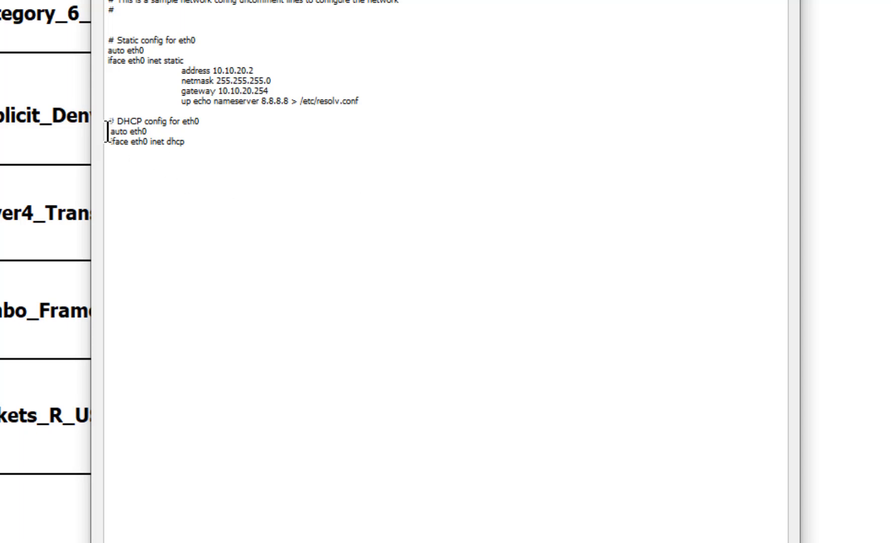
# Step: Replace PC1's DHCP eth0 line with static 10.10.20.2/255.255.255.0, gateway 10.10.20.254, and apply
pyautogui.click(109, 132)
pyautogui.write('# ')
pyautogui.write('#')
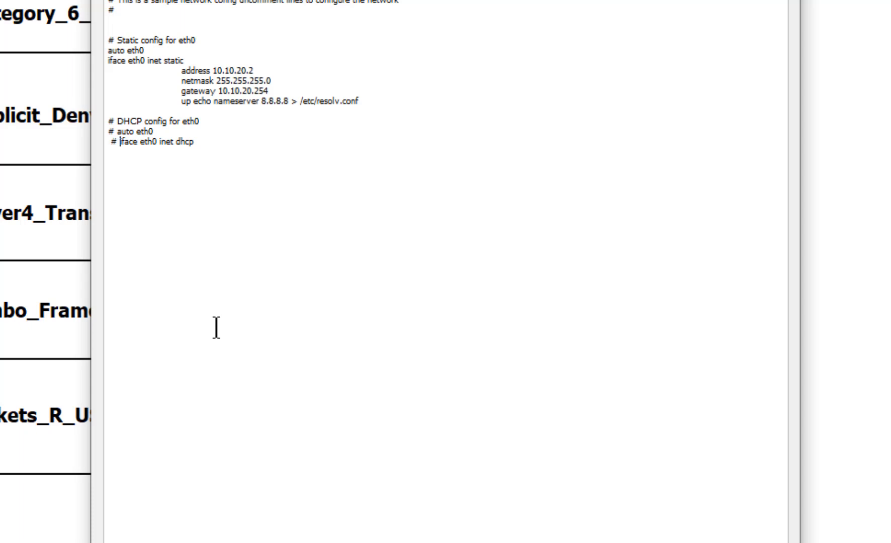
pyautogui.click(699, 542)
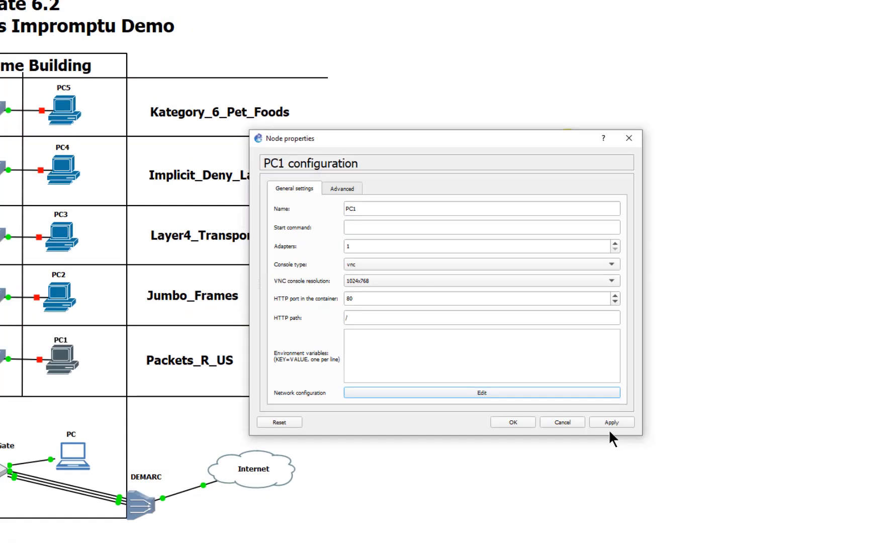
pyautogui.click(610, 423)
pyautogui.click(507, 395)
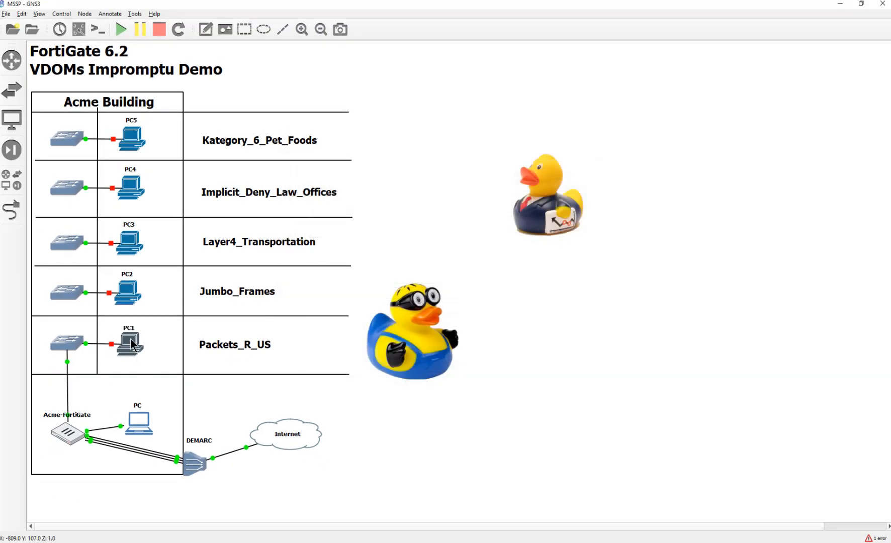
pyautogui.rightClick(130, 338)
# Step: Start PC1 and add a security exception for the FortiGate's self-signed certificate
pyautogui.click(143, 255)
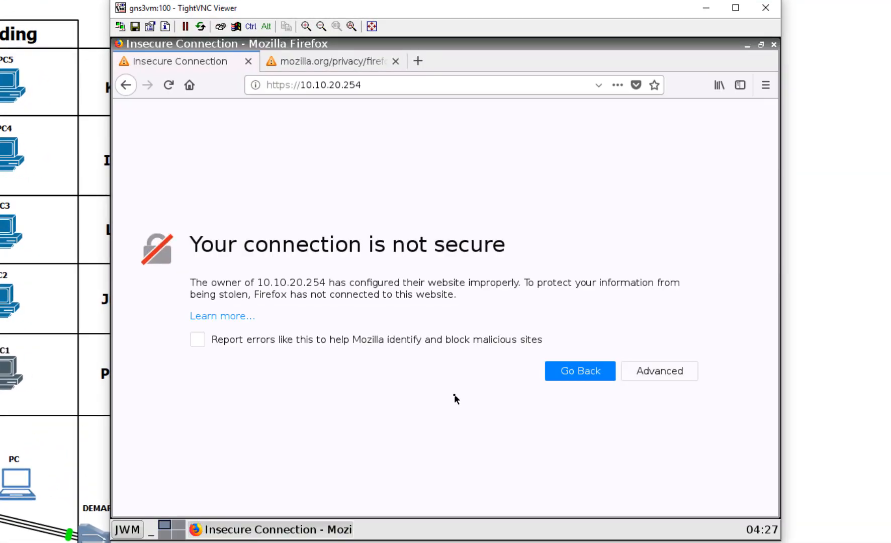
pyautogui.click(657, 376)
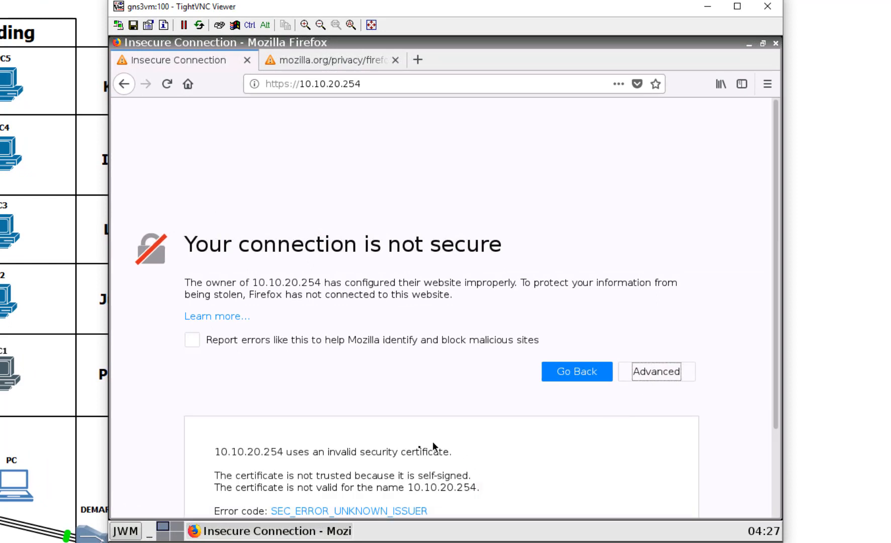
pyautogui.click(623, 466)
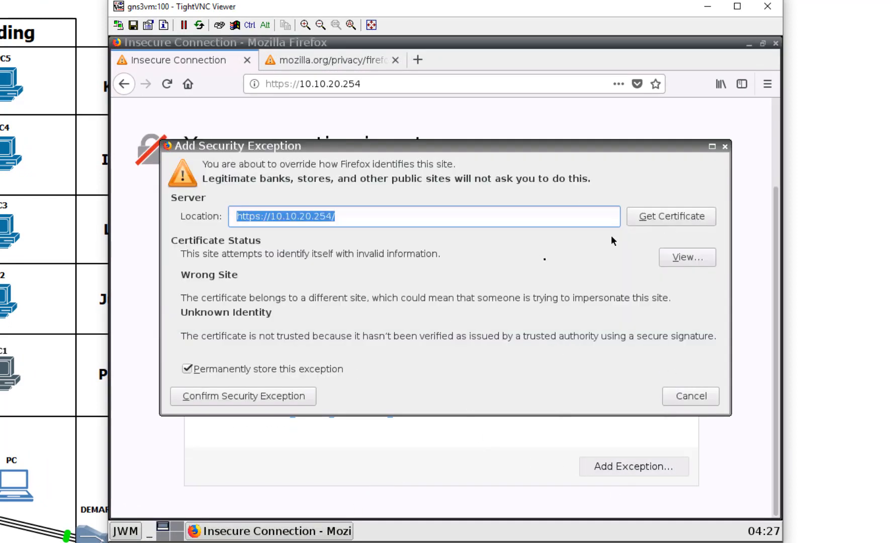
pyautogui.click(298, 396)
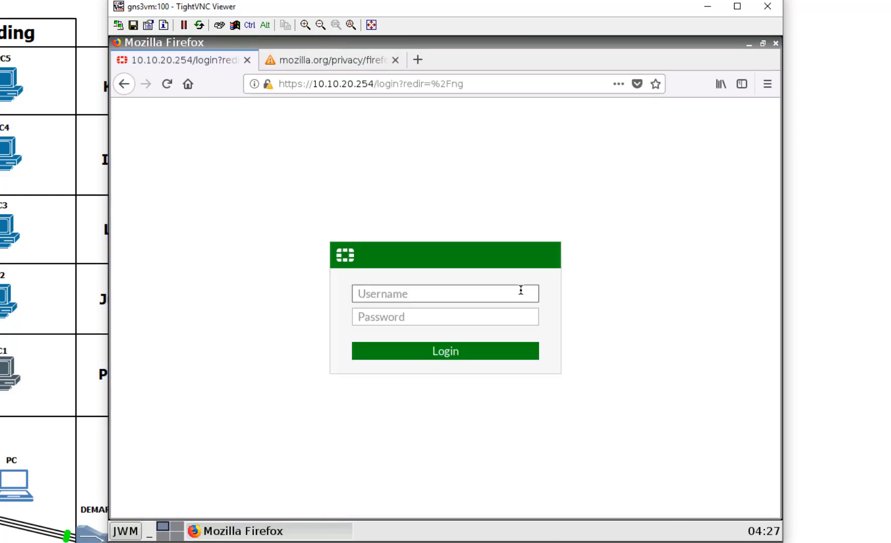
# Step: Log in to the FortiGate at 10.10.20.254 with the admin username and password
pyautogui.write('bob')
pyautogui.press('Tab')
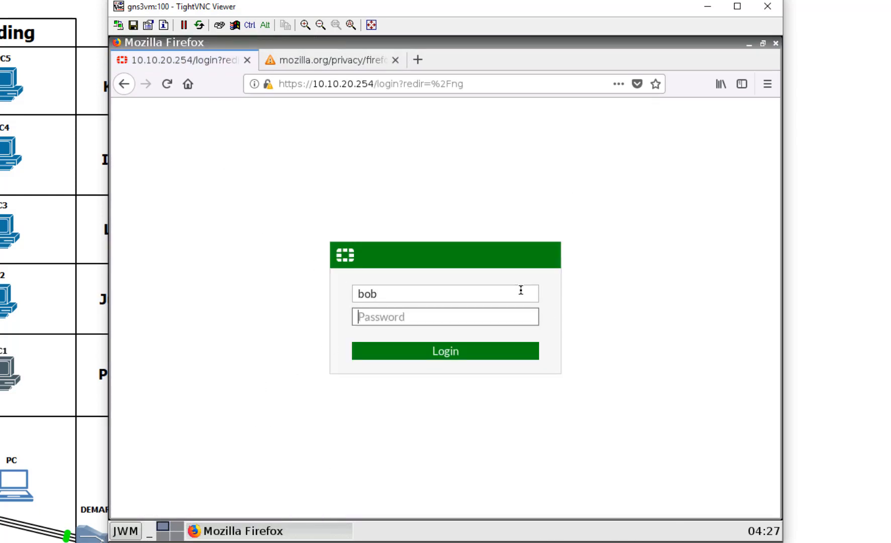
pyautogui.write('password')
pyautogui.press('Return')
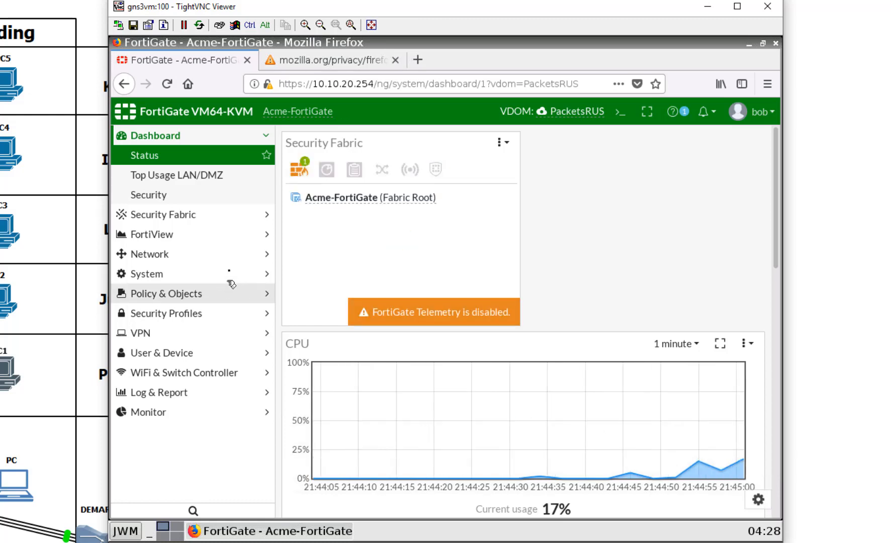
# Step: In Network > Interfaces, rename port6's alias to LAN and enable its DHCP server
pyautogui.click(238, 258)
pyautogui.click(213, 218)
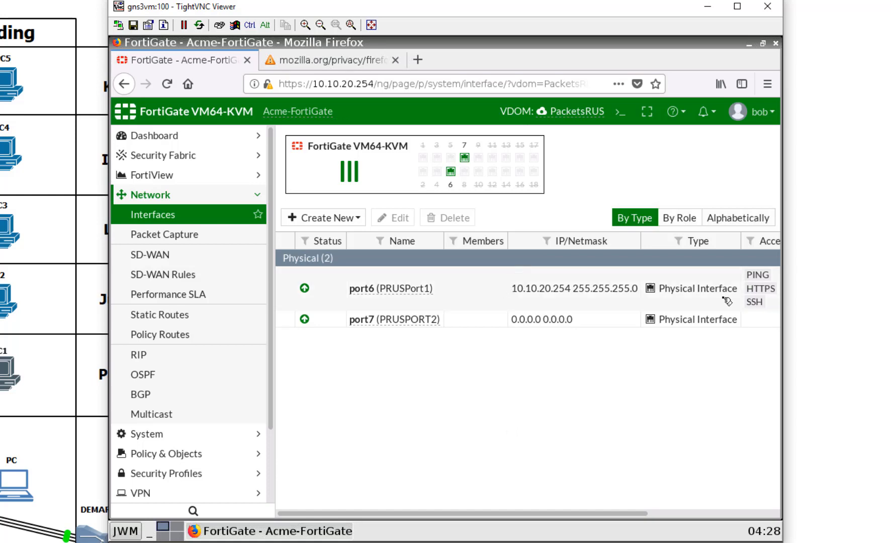
pyautogui.doubleClick(508, 302)
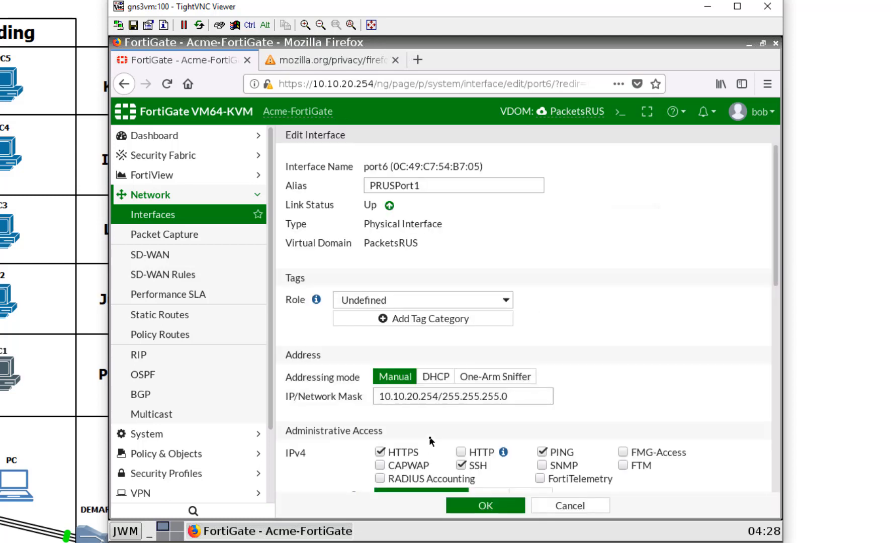
pyautogui.moveTo(440, 188); pyautogui.dragTo(316, 187)
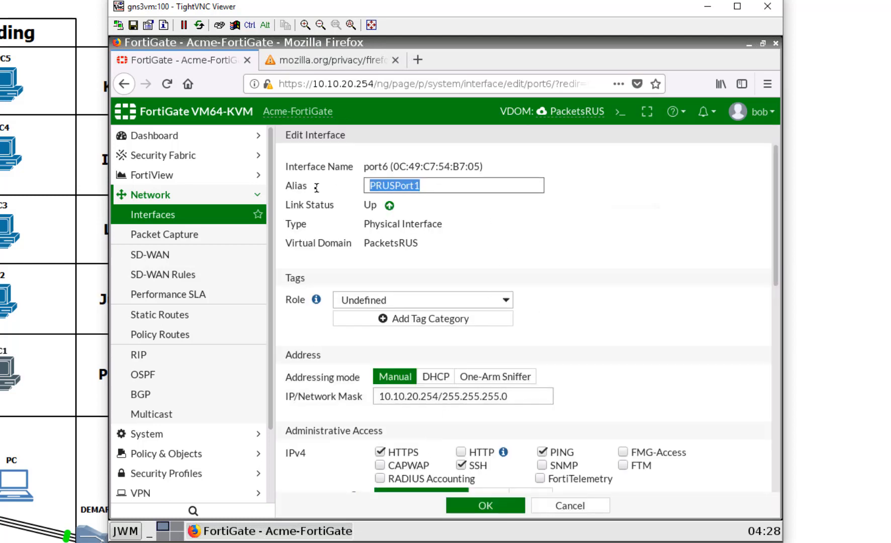
pyautogui.write('LAN')
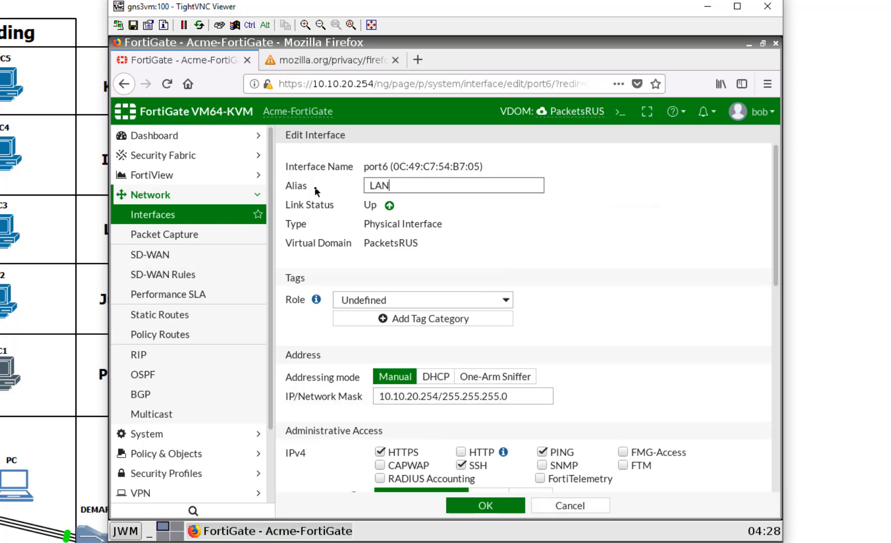
pyautogui.scroll(-6, 557, 222)
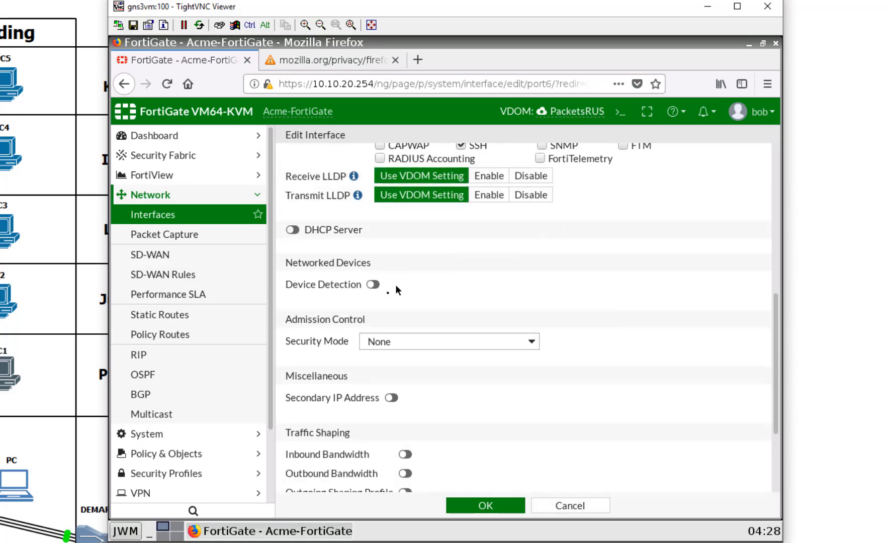
pyautogui.click(293, 230)
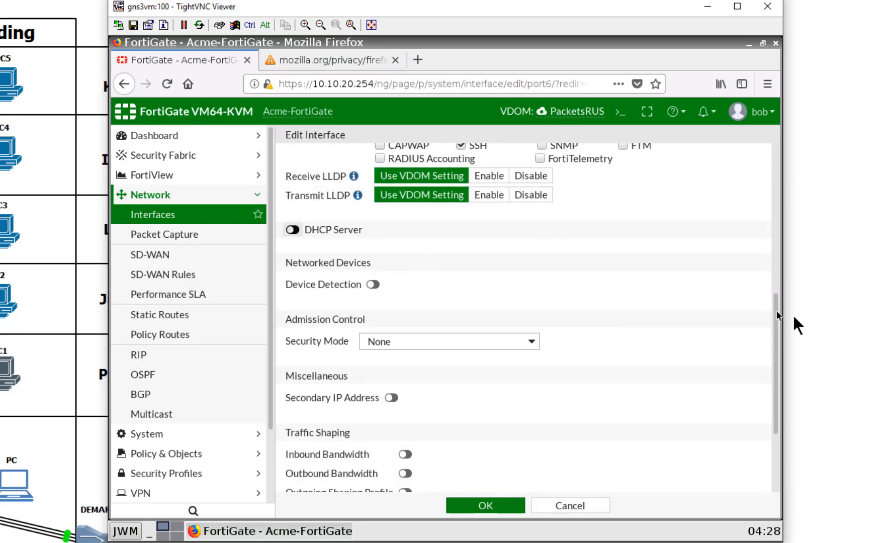
pyautogui.scroll(-3, 628, 427)
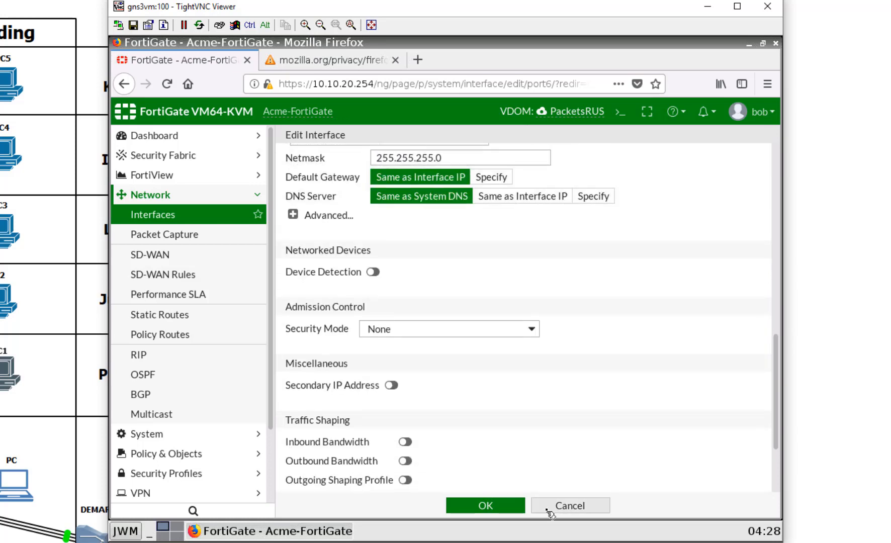
pyautogui.click(513, 507)
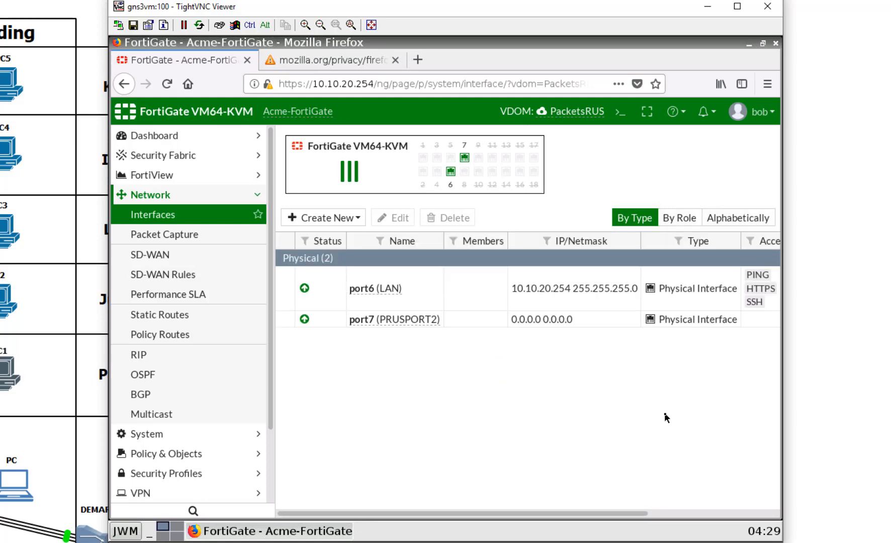
pyautogui.click(351, 219)
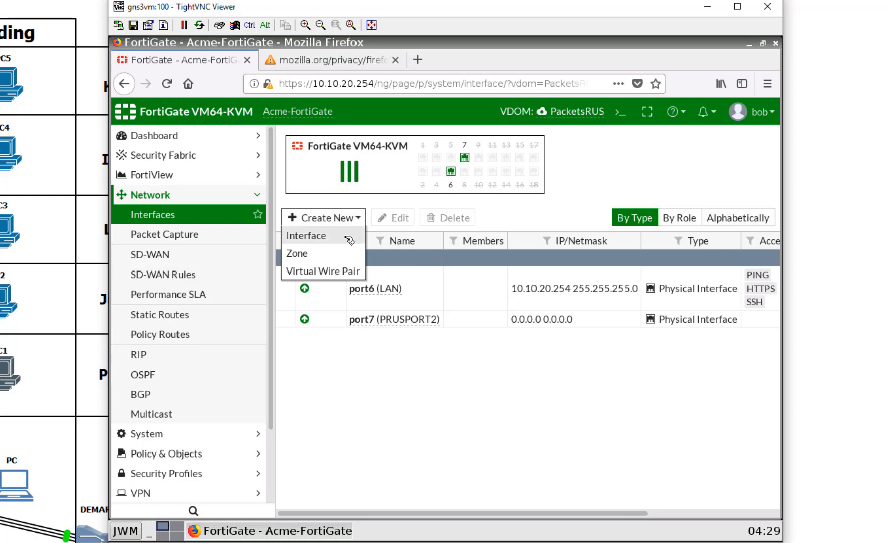
pyautogui.click(347, 236)
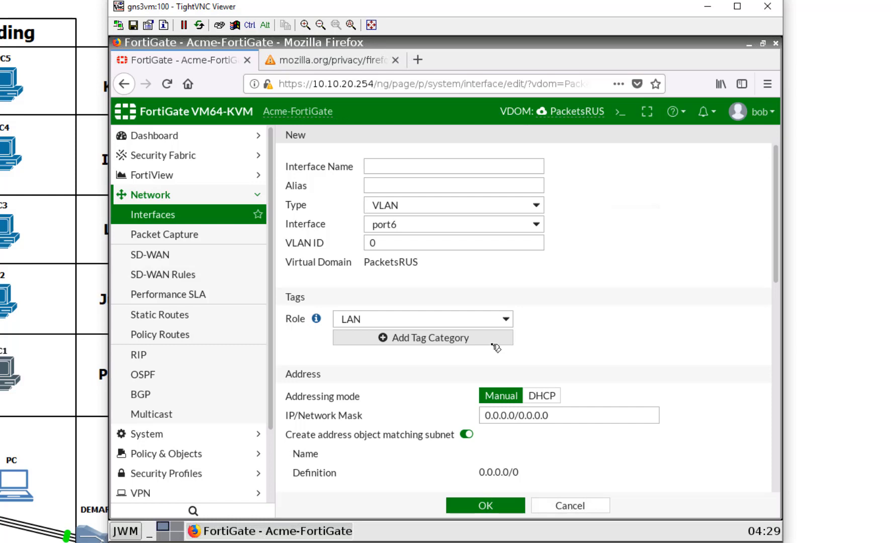
pyautogui.click(573, 506)
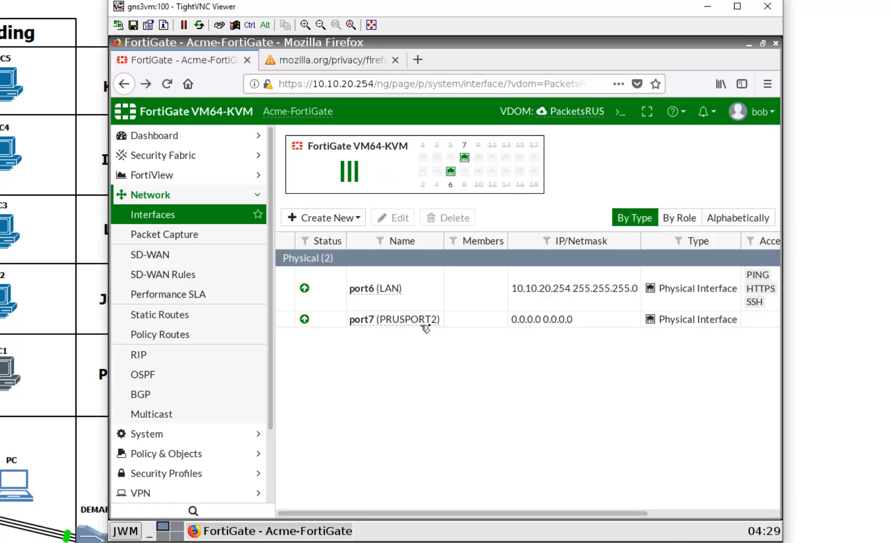
# Step: Configure port7 with alias WAN, address 10.200.3.1/24, and PING administrative access
pyautogui.doubleClick(592, 323)
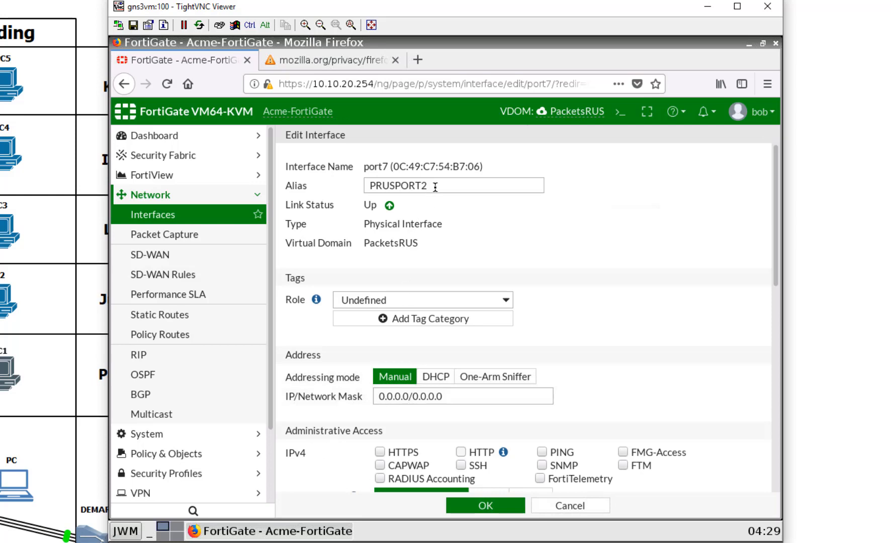
pyautogui.moveTo(435, 187); pyautogui.dragTo(289, 175)
pyautogui.write('WAN')
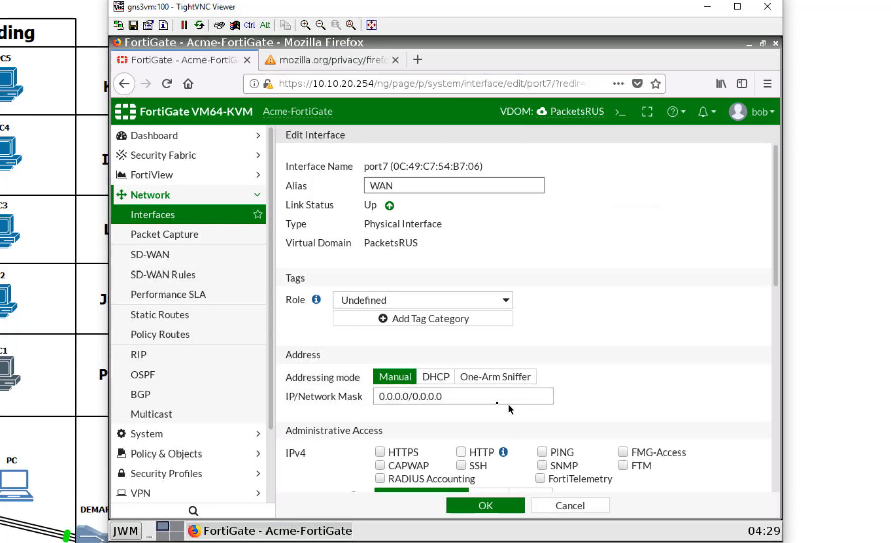
pyautogui.moveTo(495, 398); pyautogui.dragTo(287, 389)
pyautogui.write('10.')
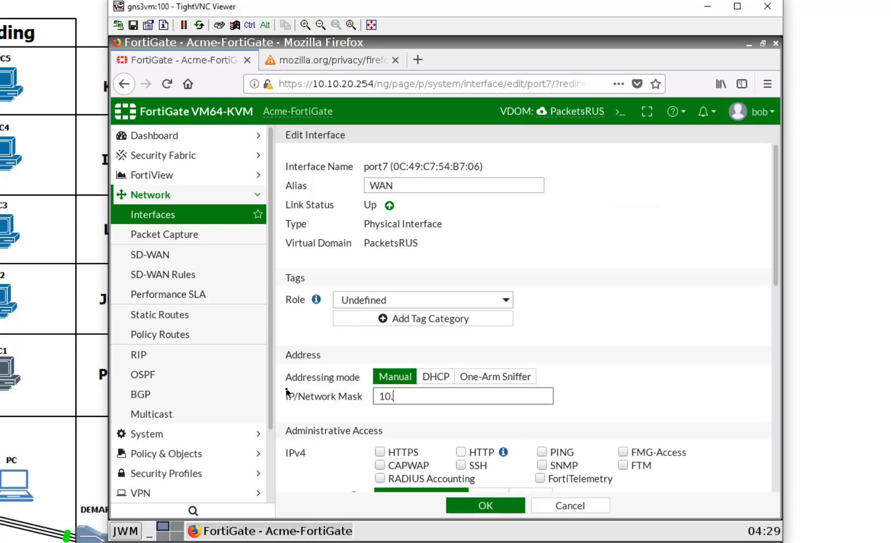
pyautogui.write('200.3.1/24')
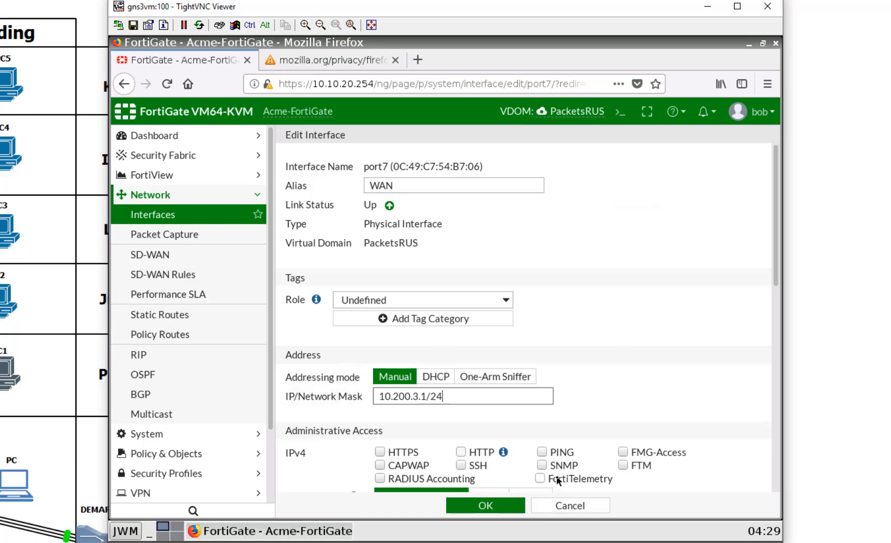
pyautogui.click(542, 453)
pyautogui.scroll(-2, 589, 444)
pyautogui.scroll(-3, 590, 444)
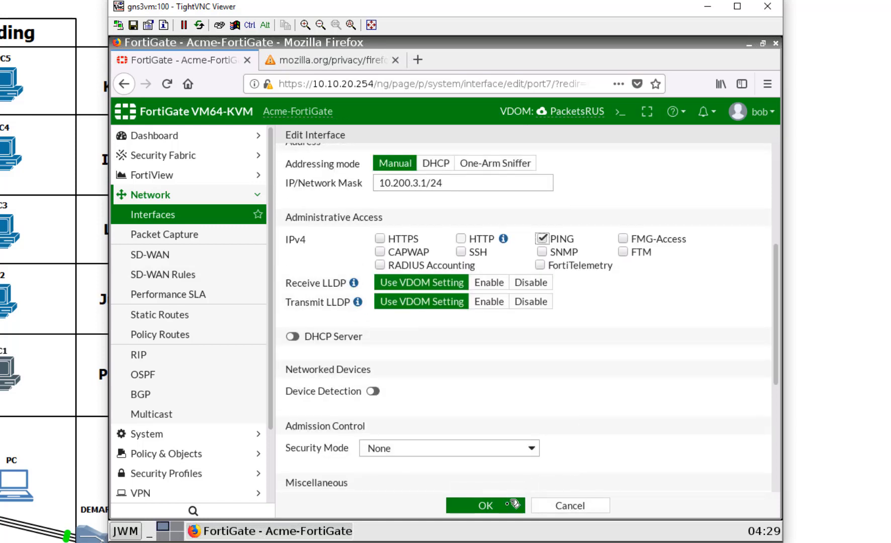
pyautogui.click(485, 506)
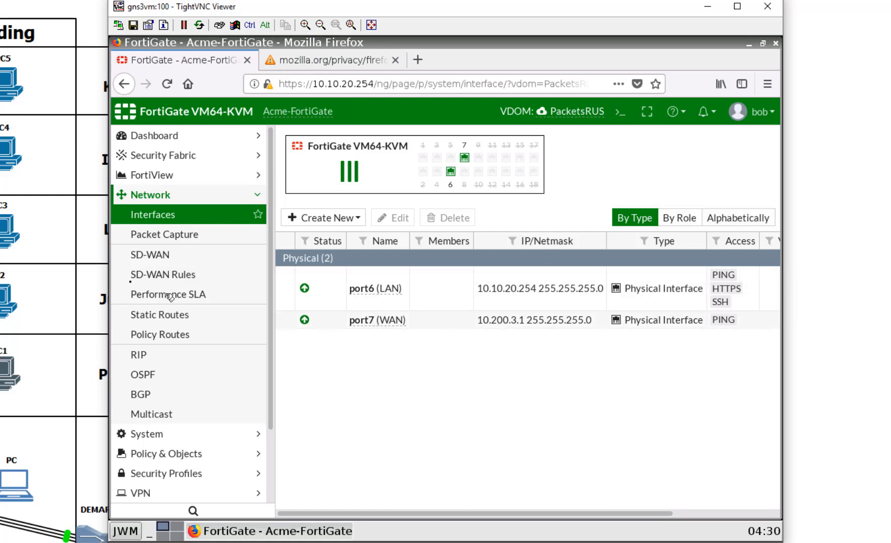
pyautogui.click(166, 315)
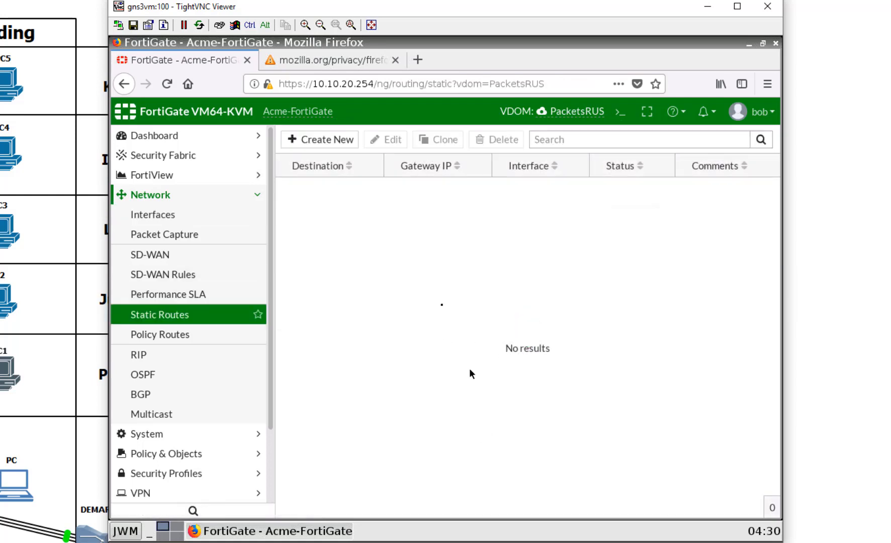
# Step: Create a 0.0.0.0/0.0.0.0 static route out WAN (port7) with gateway 10.200.3.254
pyautogui.click(324, 143)
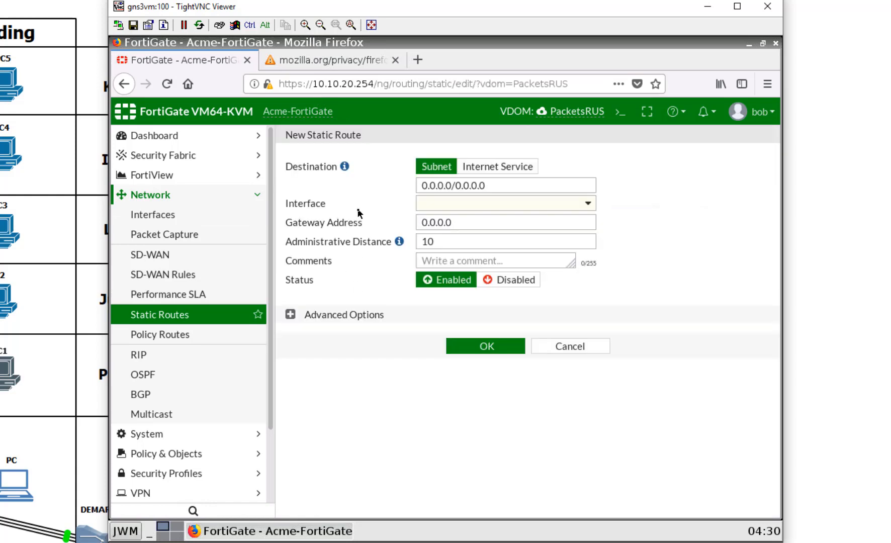
pyautogui.click(432, 205)
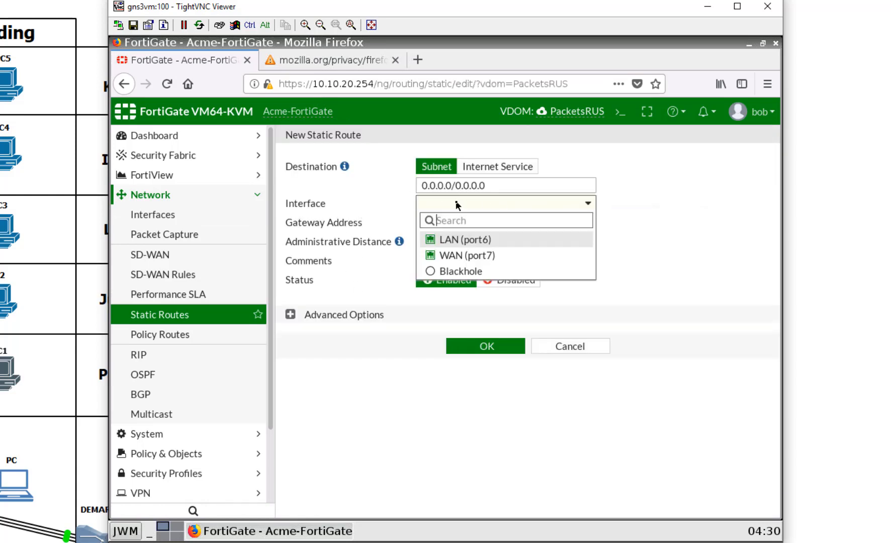
pyautogui.click(498, 256)
pyautogui.press('Tab')
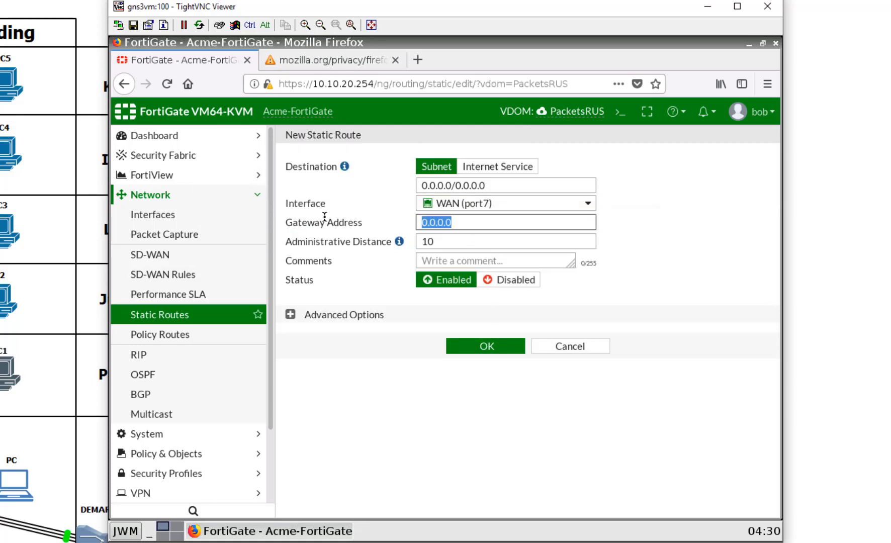
pyautogui.write('10.200')
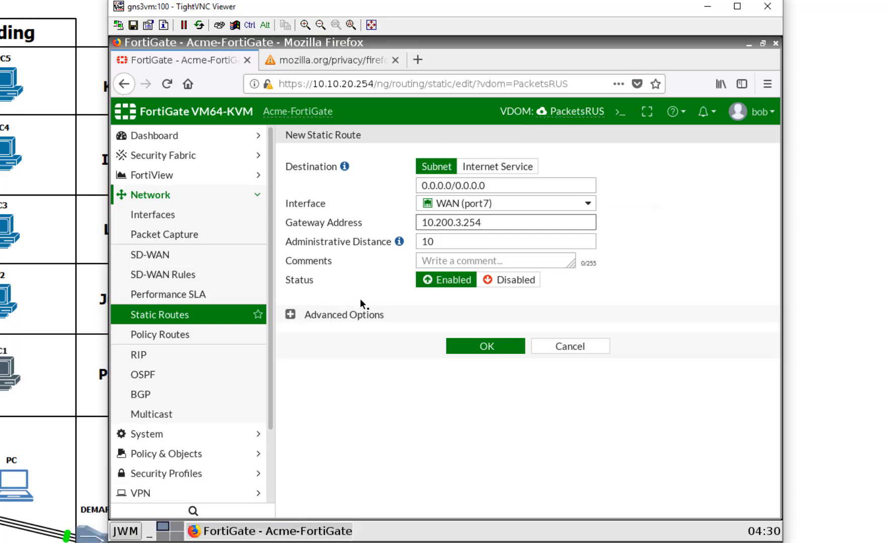
pyautogui.click(473, 347)
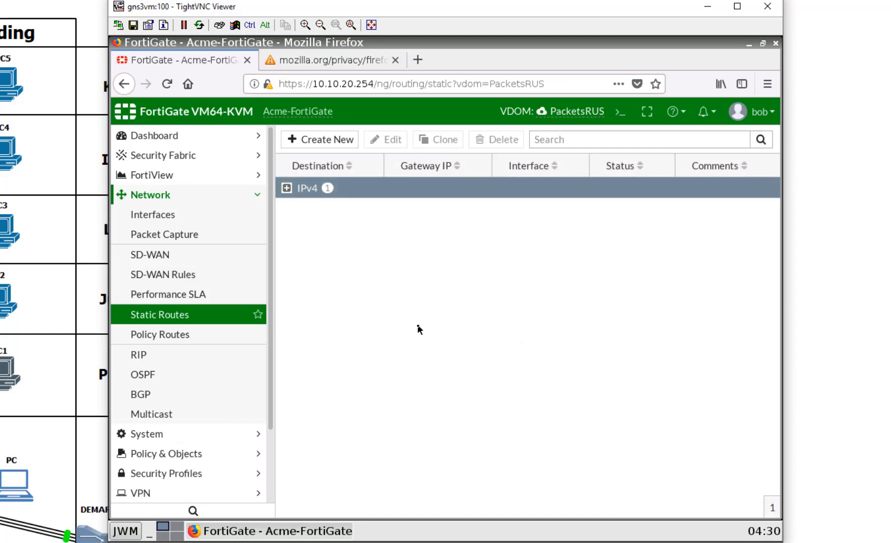
pyautogui.click(620, 111)
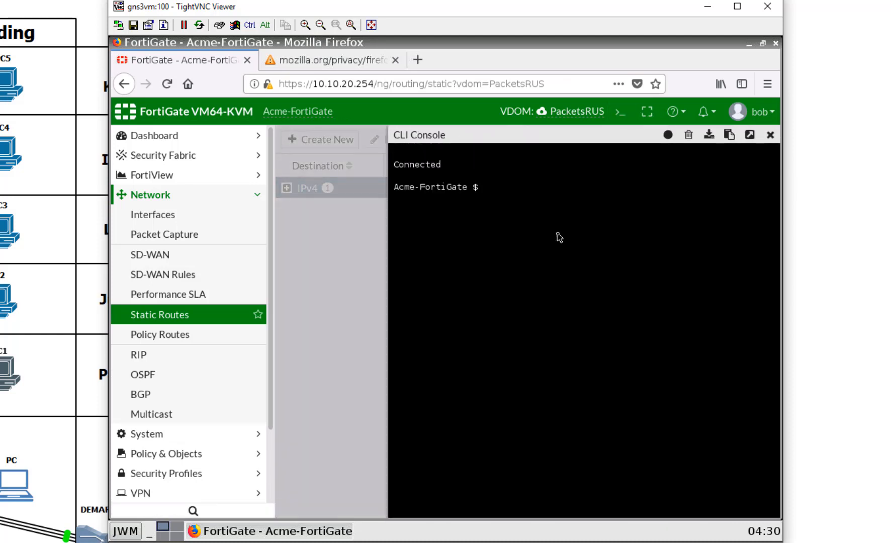
# Step: Run 'exe ping google.com' in the CLI console and confirm 5 replies with 0% loss
pyautogui.write('exe ping google.com')
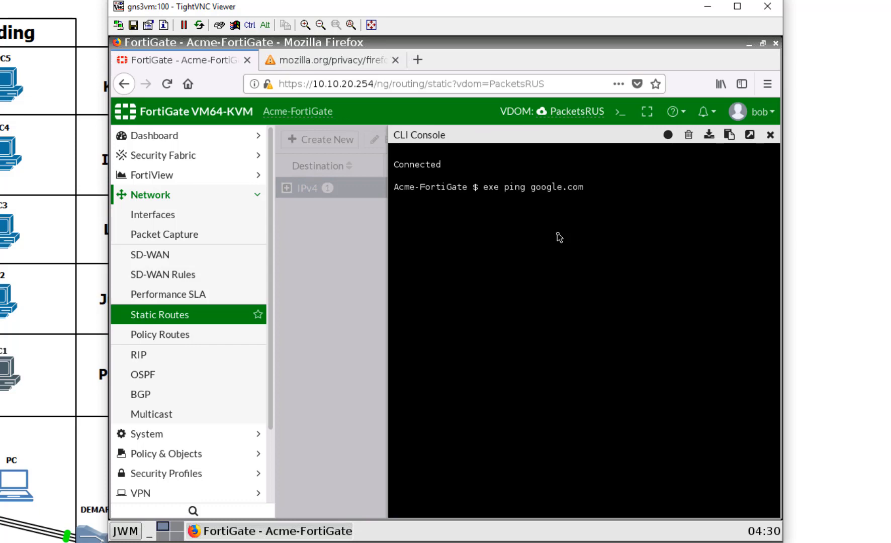
pyautogui.press('Return')
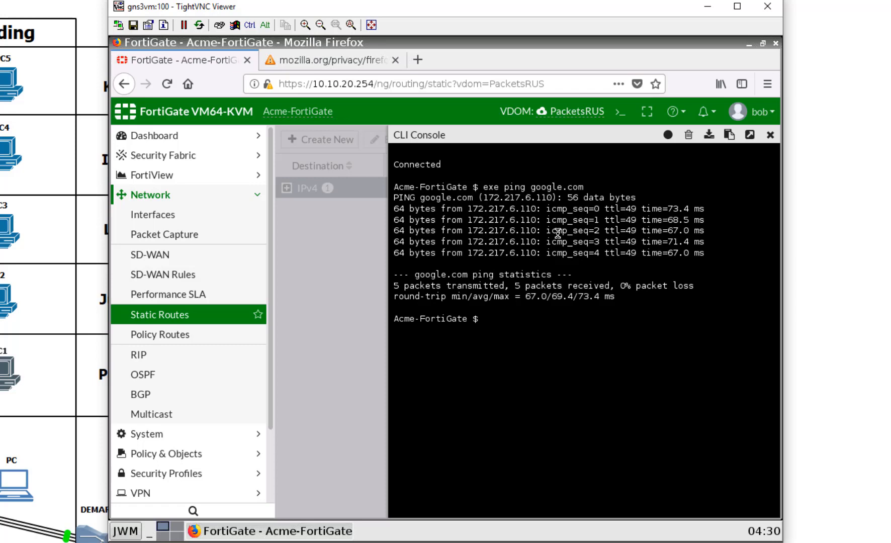
pyautogui.click(771, 136)
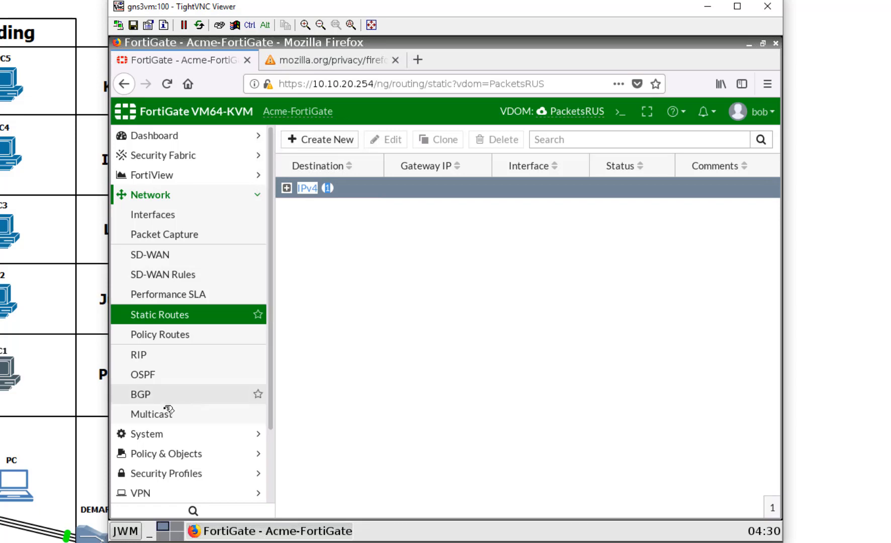
# Step: Start a new policy from the Policy & Objects > IPv4 Policy list
pyautogui.click(175, 215)
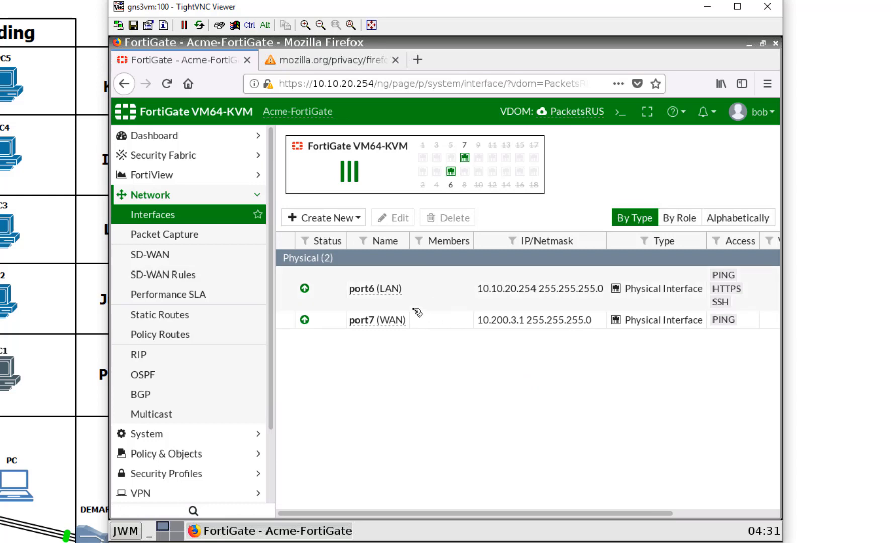
pyautogui.scroll(-3, 238, 372)
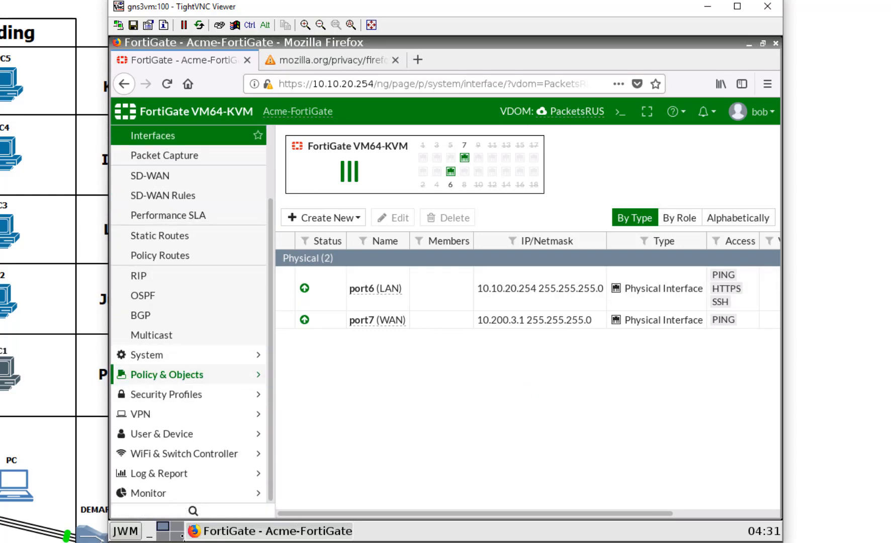
pyautogui.click(207, 375)
pyautogui.click(188, 176)
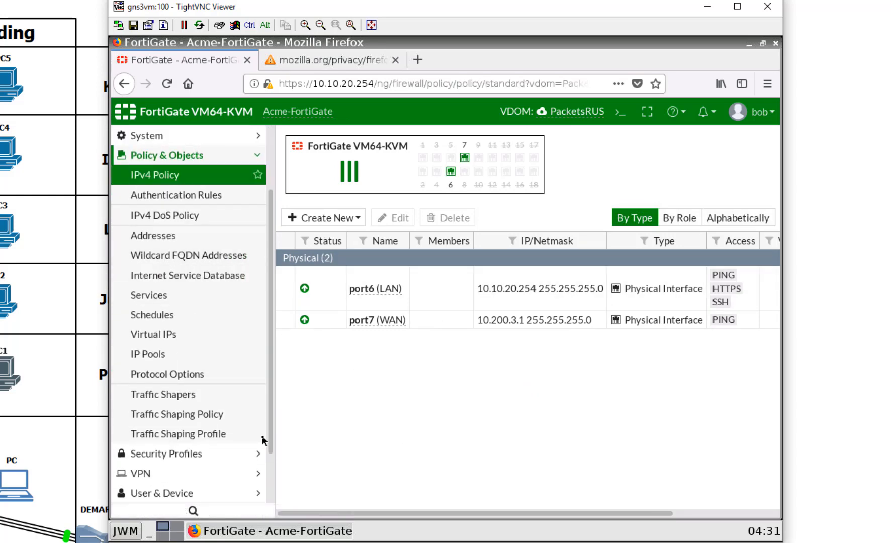
pyautogui.click(346, 141)
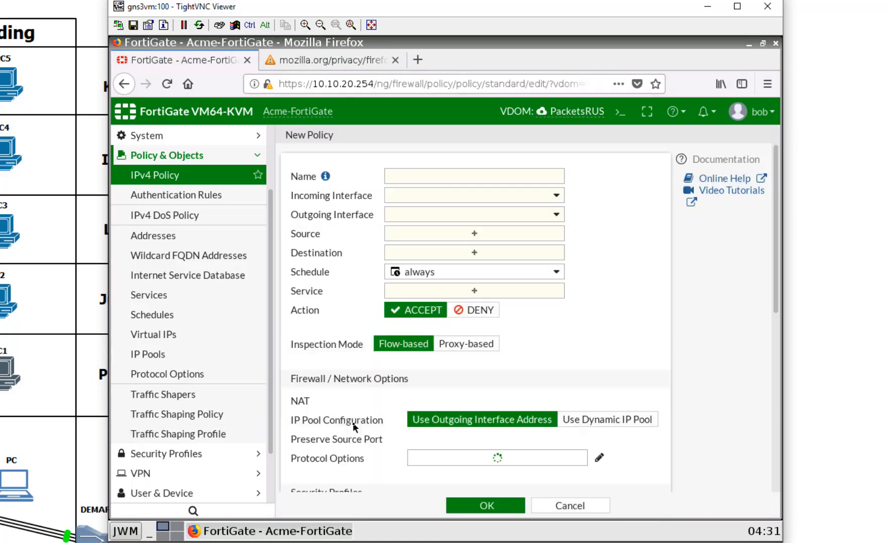
# Step: Enable AntiVirus with the g-default profile, leaving Web Filter switched off
pyautogui.scroll(-6, 353, 406)
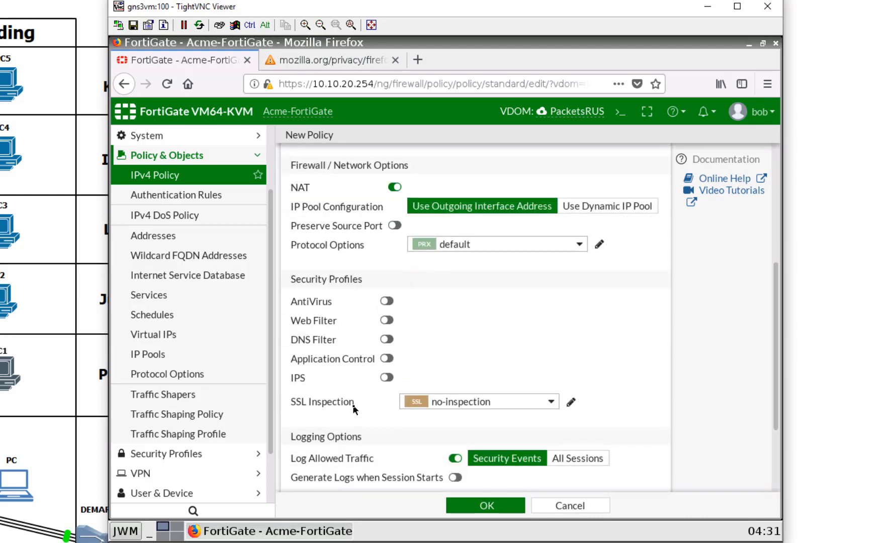
pyautogui.click(386, 192)
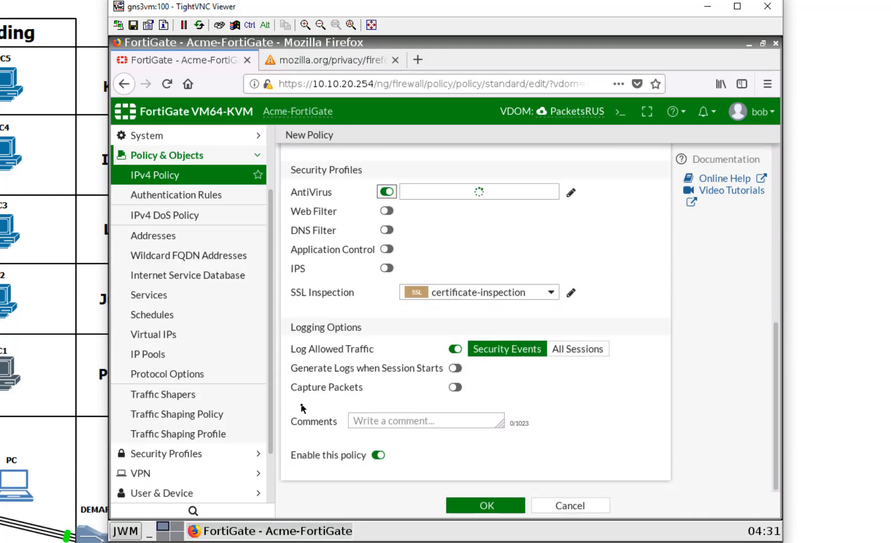
pyautogui.click(387, 211)
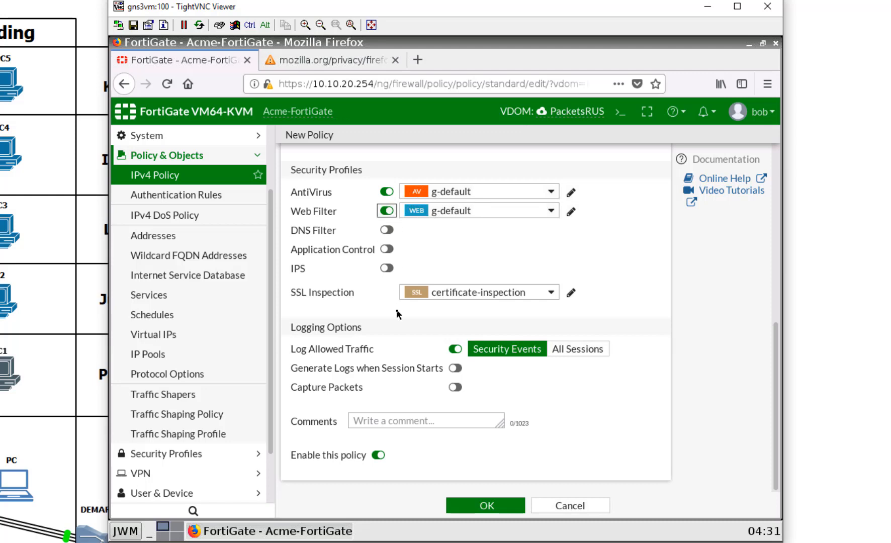
pyautogui.click(517, 191)
pyautogui.click(517, 193)
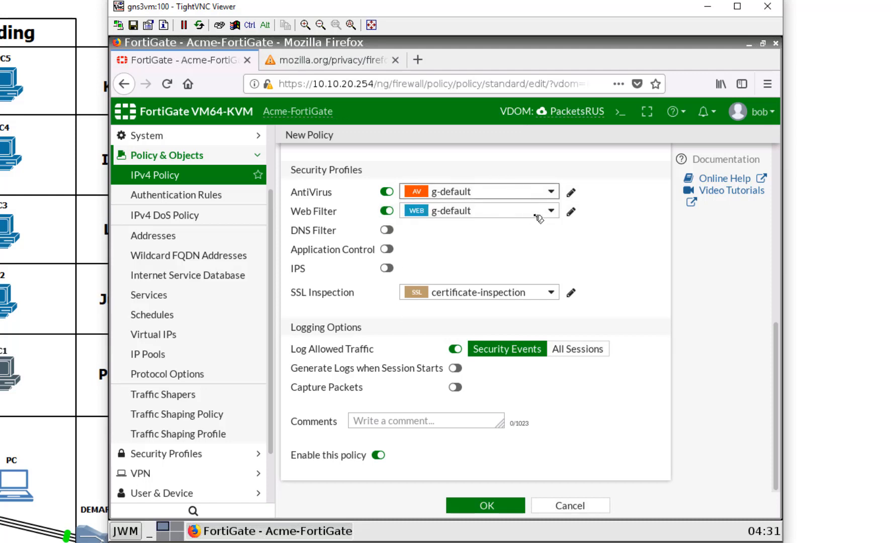
pyautogui.click(536, 214)
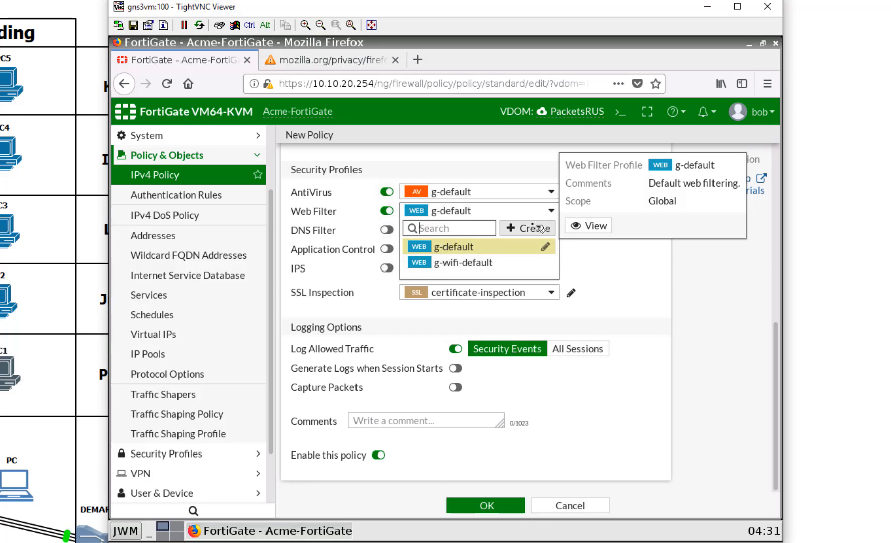
pyautogui.click(547, 390)
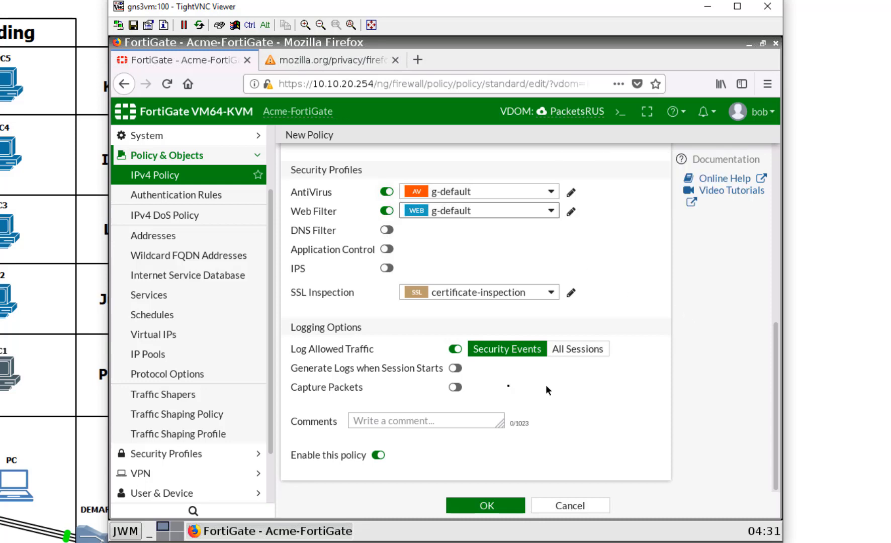
pyautogui.click(386, 210)
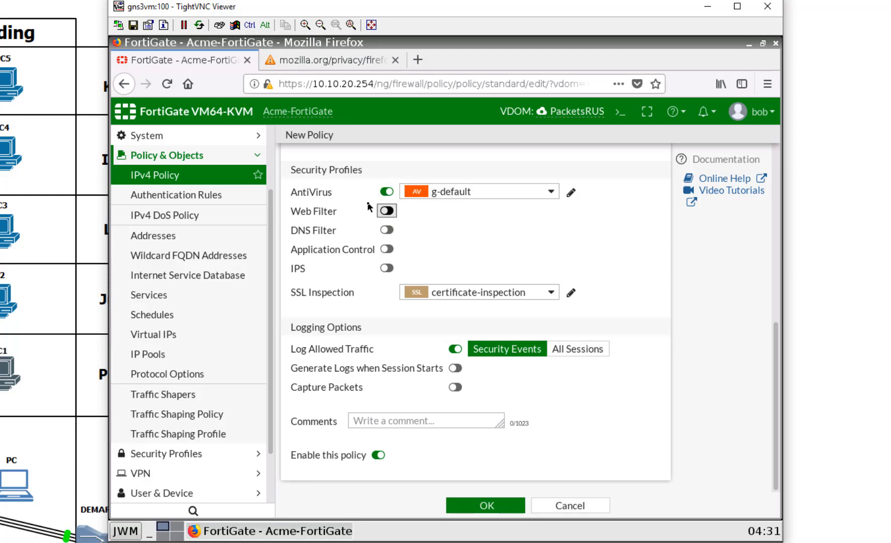
# Step: Name the new policy InternetAccess
pyautogui.scroll(3, 606, 307)
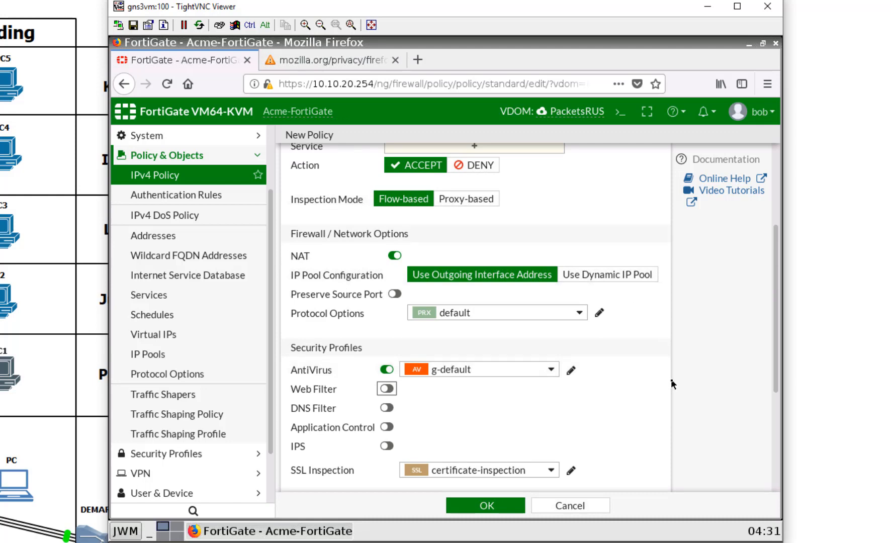
pyautogui.scroll(3, 525, 373)
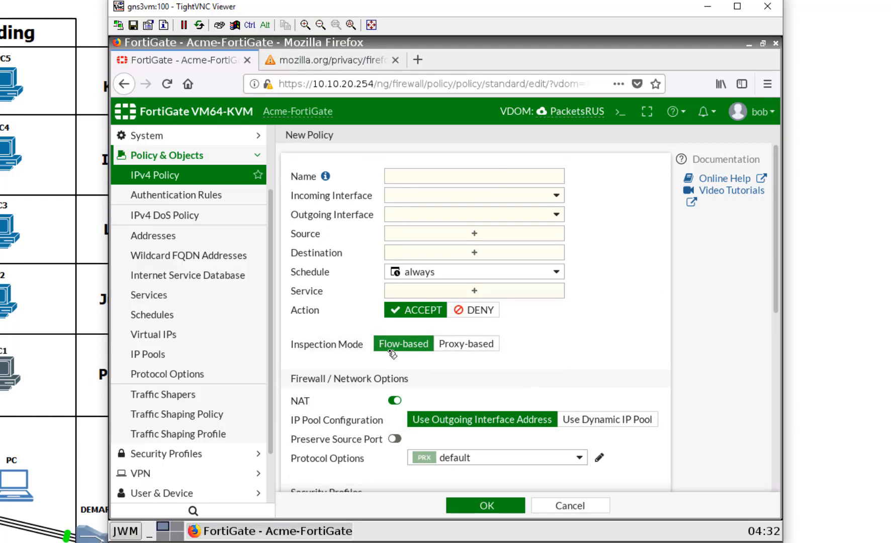
pyautogui.scroll(-3, 393, 354)
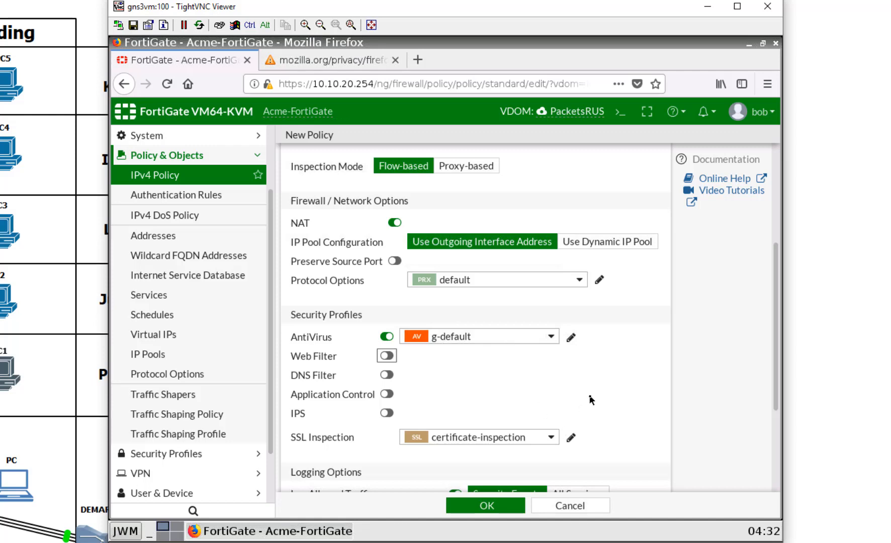
pyautogui.scroll(-2, 635, 456)
pyautogui.scroll(3, 635, 456)
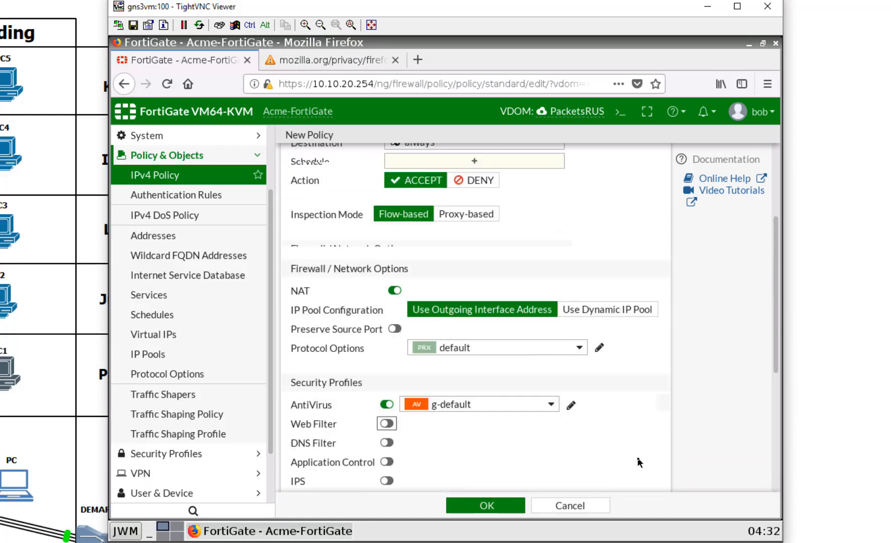
pyautogui.click(460, 176)
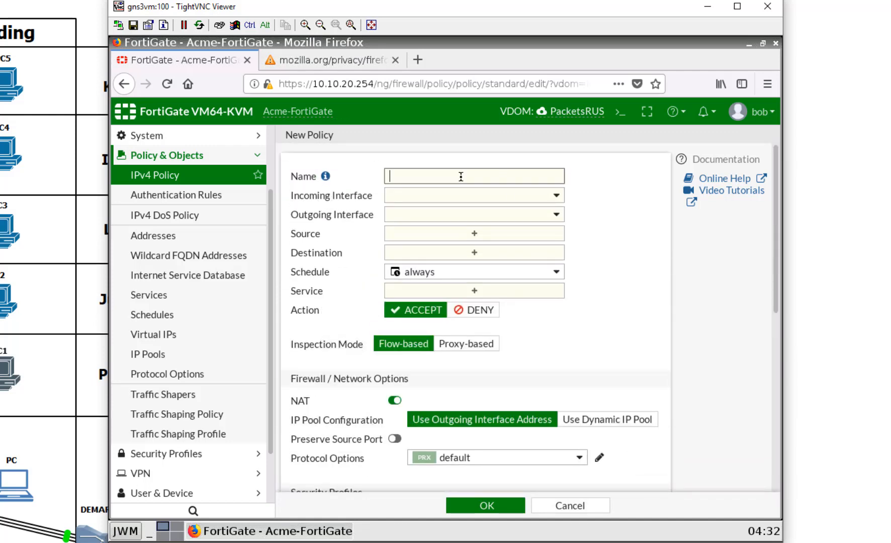
pyautogui.write('InternetAccess')
# Step: Set the policy's incoming interface to LAN (port6) and outgoing to WAN (port7)
pyautogui.click(457, 201)
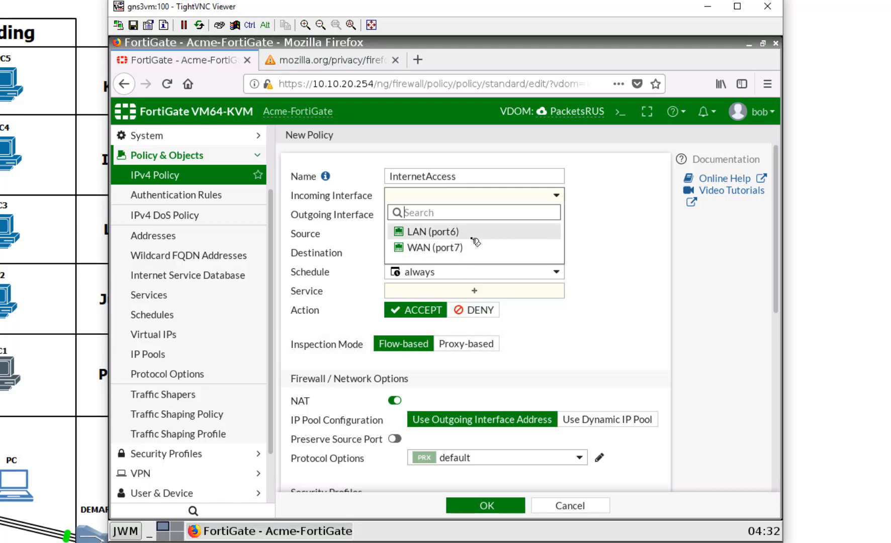
pyautogui.click(472, 232)
pyautogui.click(463, 223)
pyautogui.click(465, 268)
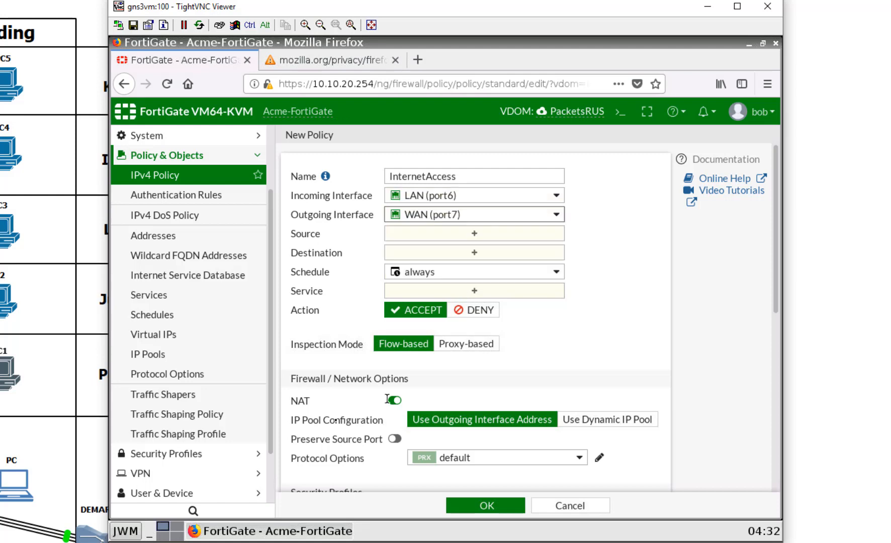
# Step: Begin creating a new firewall address for the policy's source
pyautogui.click(451, 234)
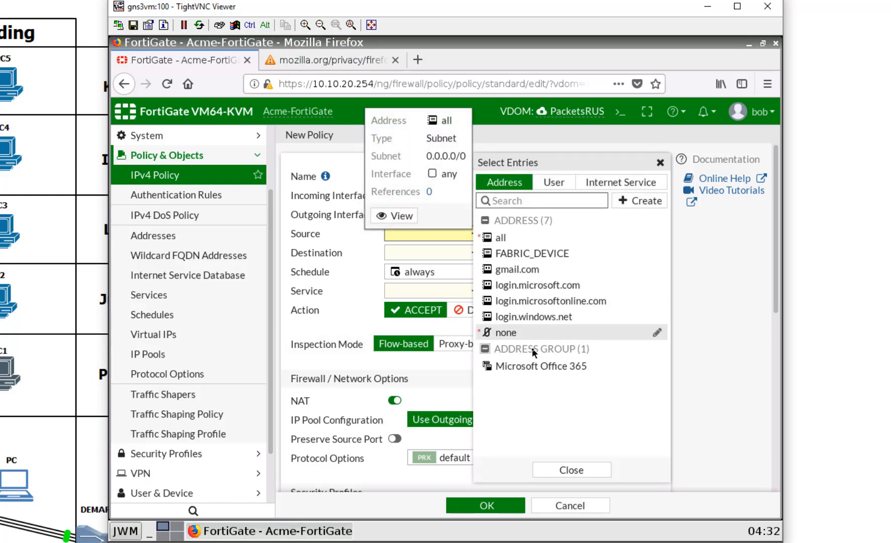
pyautogui.click(638, 201)
pyautogui.click(529, 242)
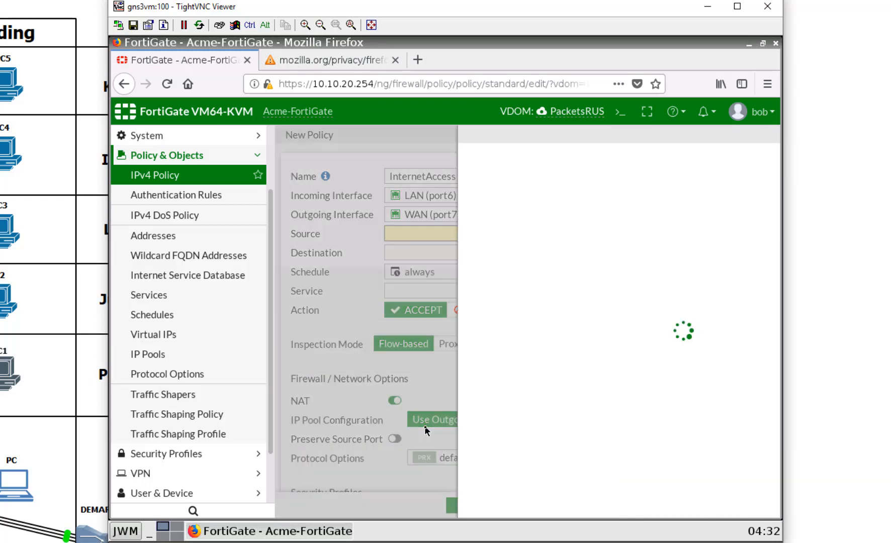
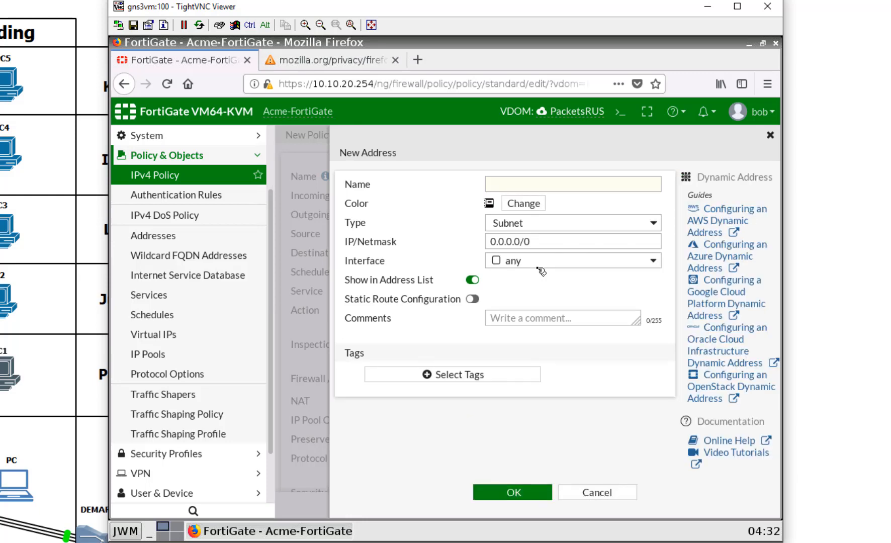
# Step: Name the new address lansubnet and give it a dark green colour
pyautogui.click(569, 189)
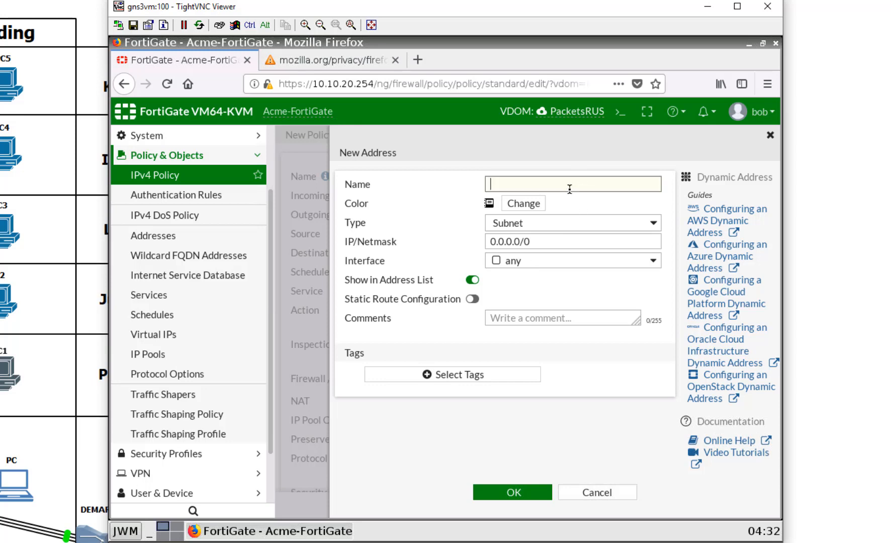
pyautogui.write('lansubnet')
pyautogui.click(523, 203)
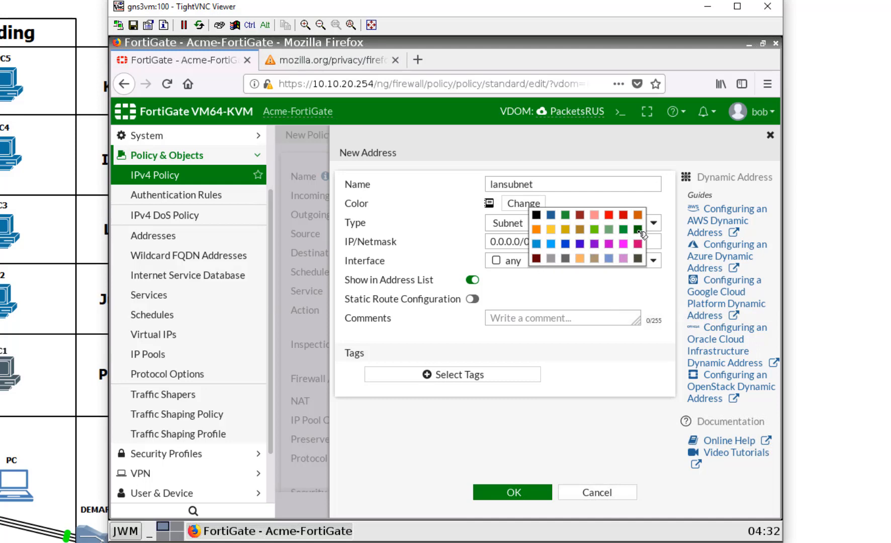
pyautogui.click(634, 230)
# Step: Set subnet 10.10.20.0/24 with static route configuration, save, then cancel after the VDOM limit error
pyautogui.click(558, 241)
pyautogui.moveTo(558, 241); pyautogui.dragTo(454, 234)
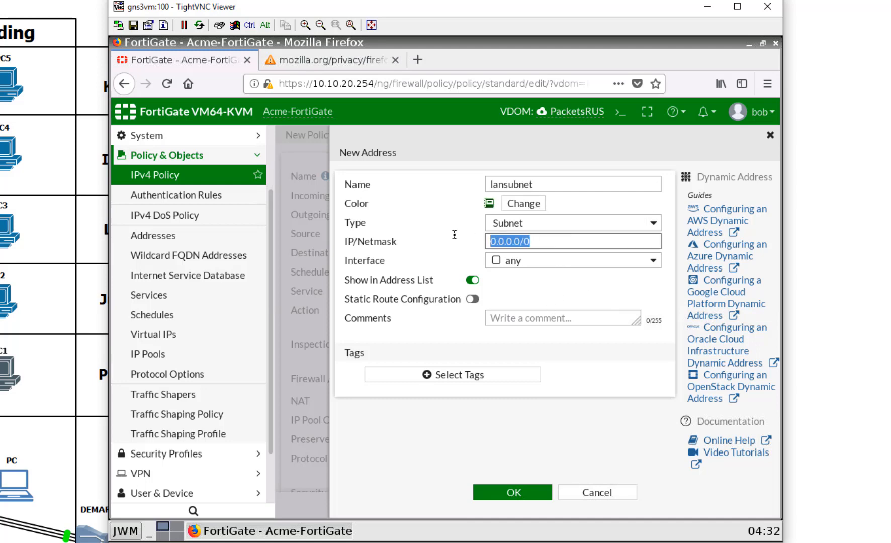
pyautogui.write('10.10.20.0/24')
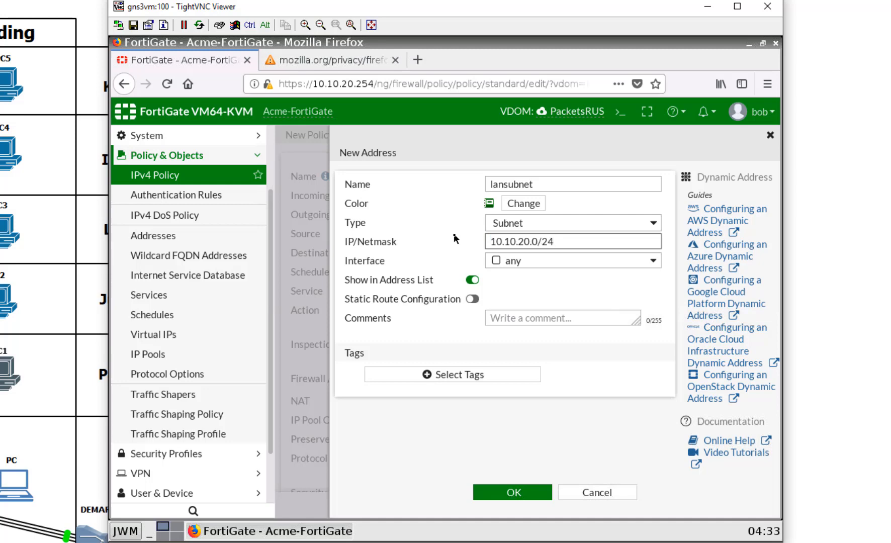
pyautogui.click(472, 300)
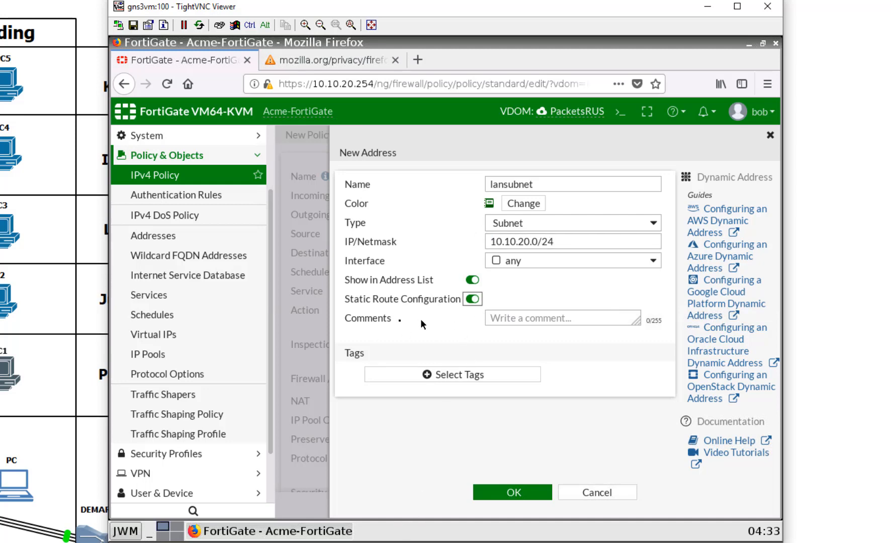
pyautogui.click(536, 495)
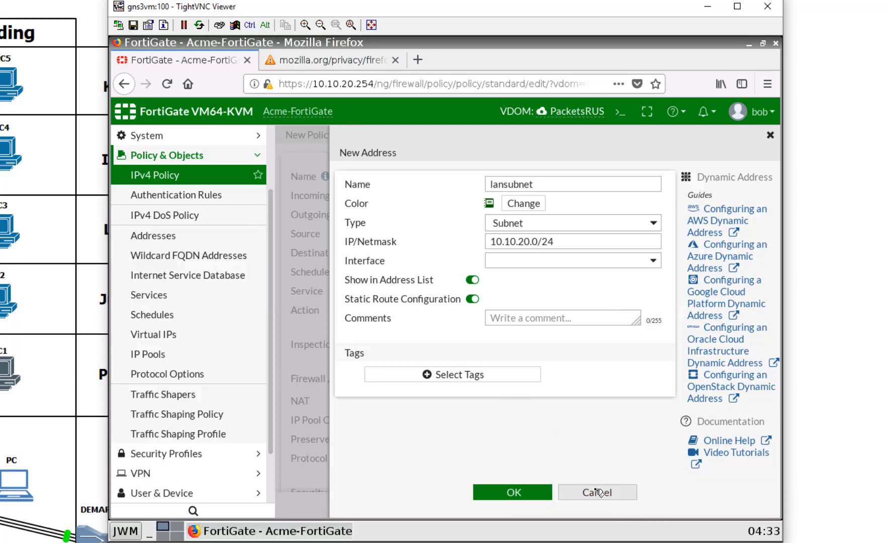
pyautogui.click(565, 491)
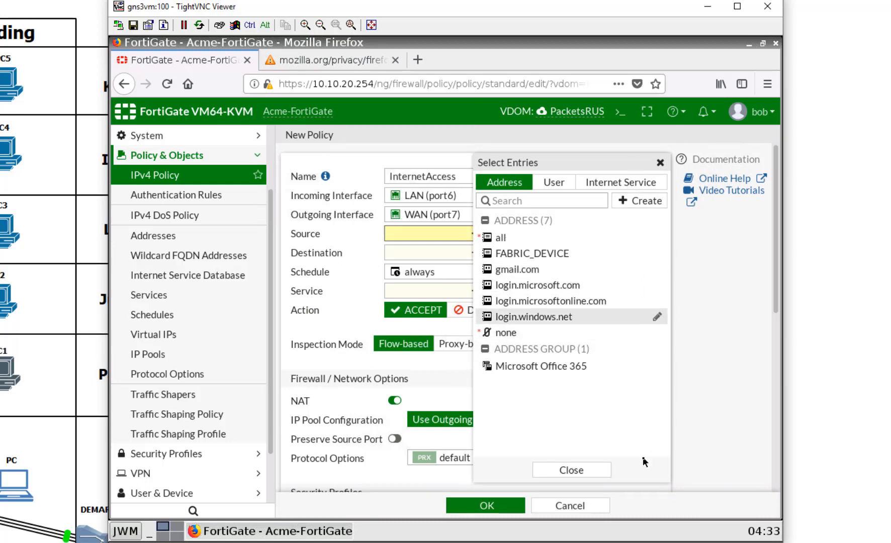
# Step: Set the policy source and destination to all and the service to ALL
pyautogui.click(499, 236)
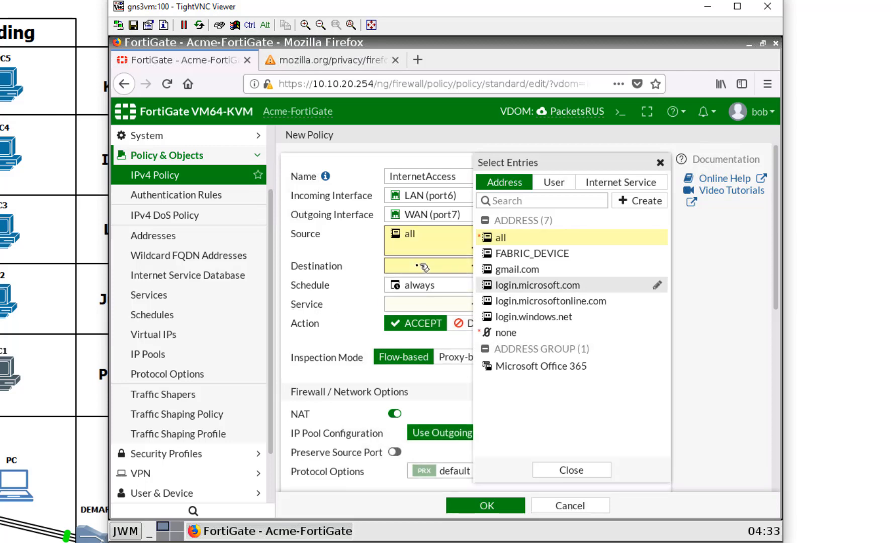
pyautogui.click(423, 267)
pyautogui.click(502, 237)
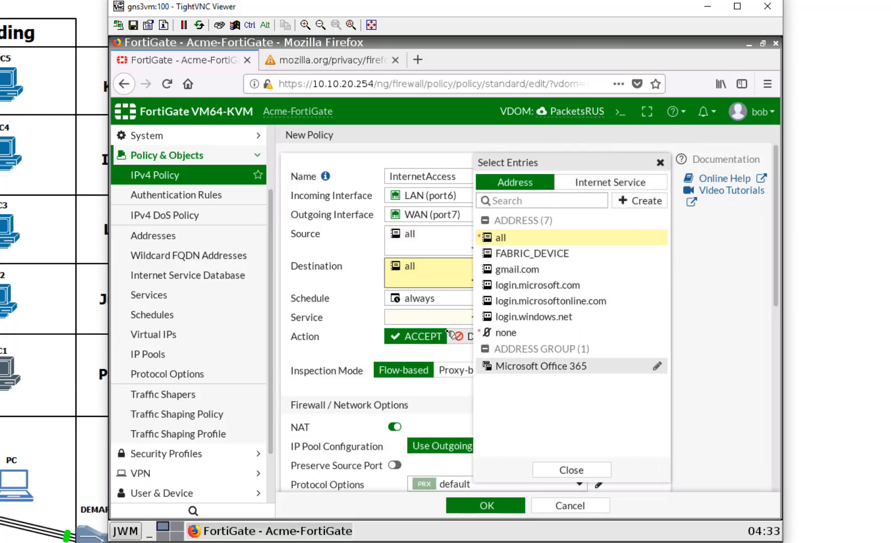
pyautogui.click(427, 317)
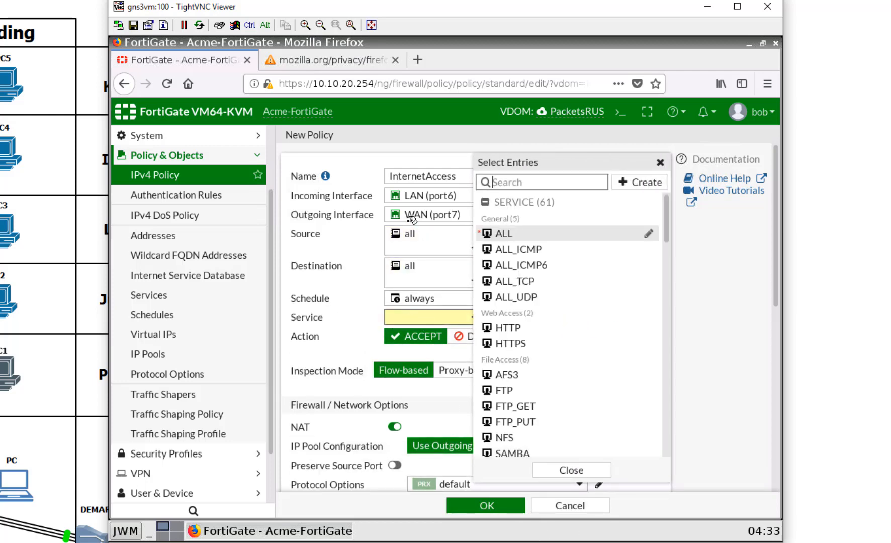
pyautogui.click(503, 233)
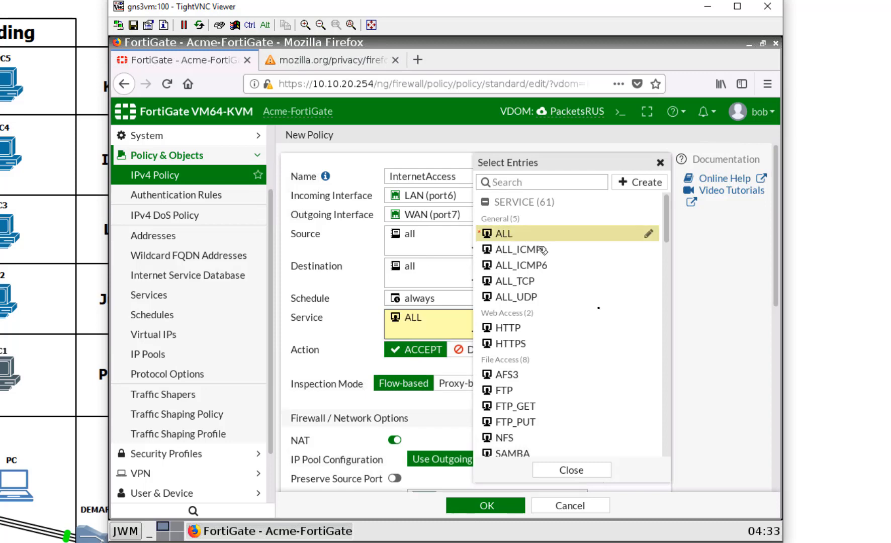
pyautogui.click(363, 357)
# Step: Review the Security Profiles with AntiVirus g-default and save the InternetAccess policy
pyautogui.scroll(-2, 463, 372)
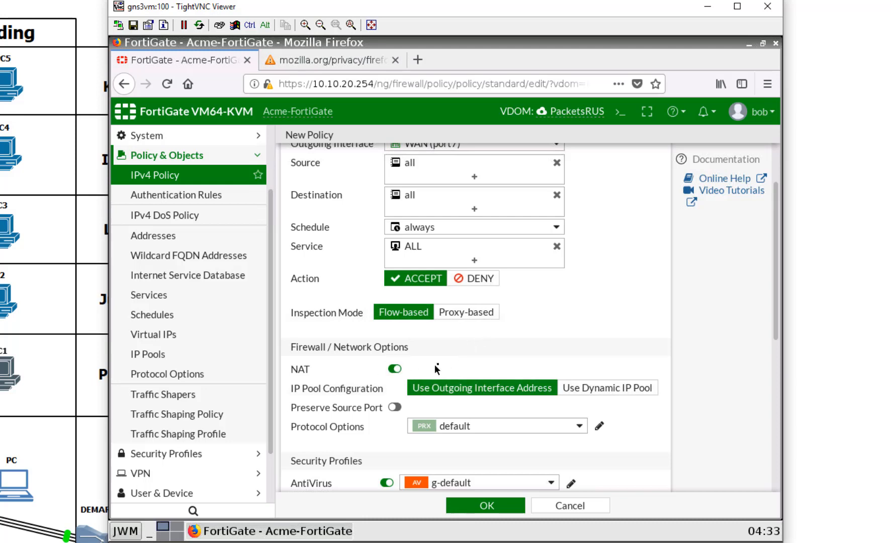
pyautogui.scroll(-6, 438, 366)
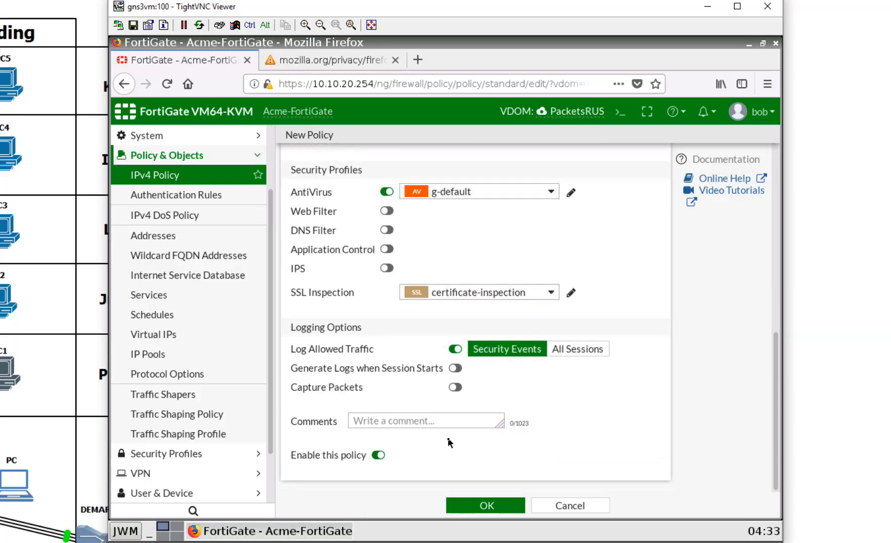
pyautogui.scroll(4, 438, 417)
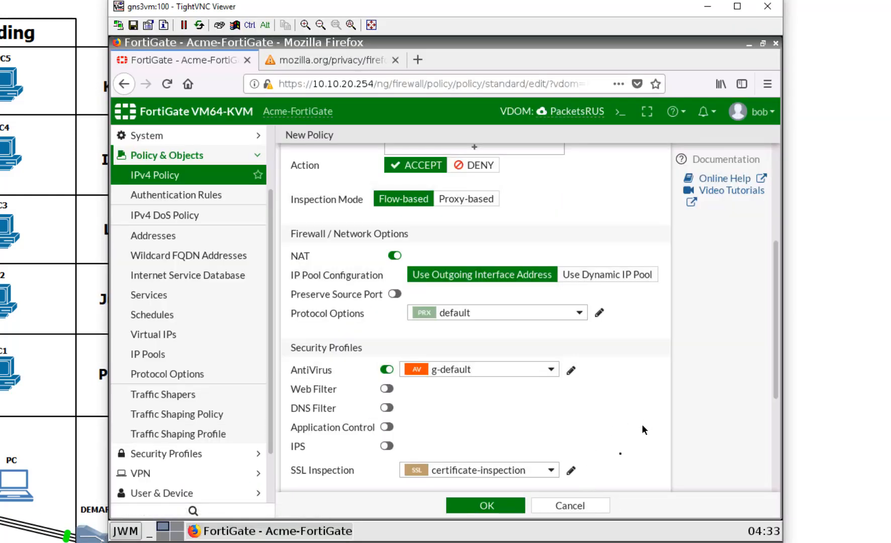
pyautogui.scroll(-3, 616, 431)
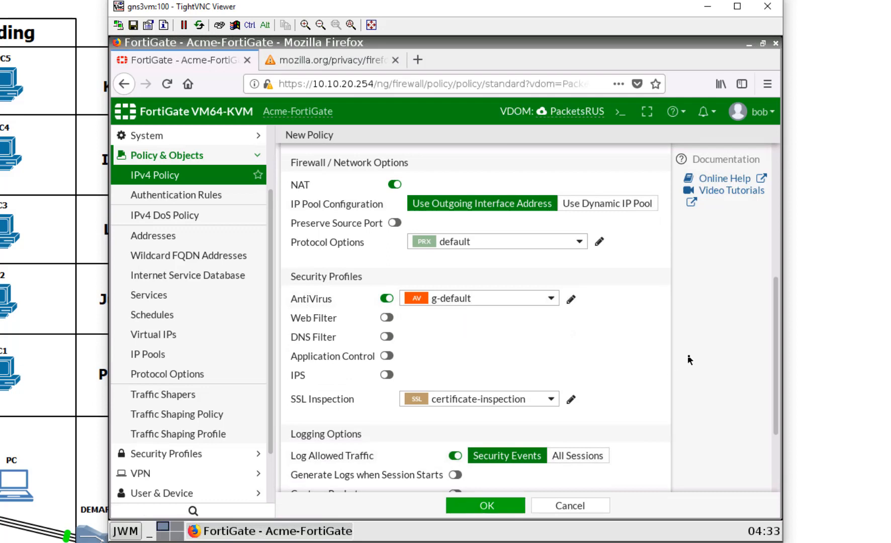
pyautogui.click(499, 505)
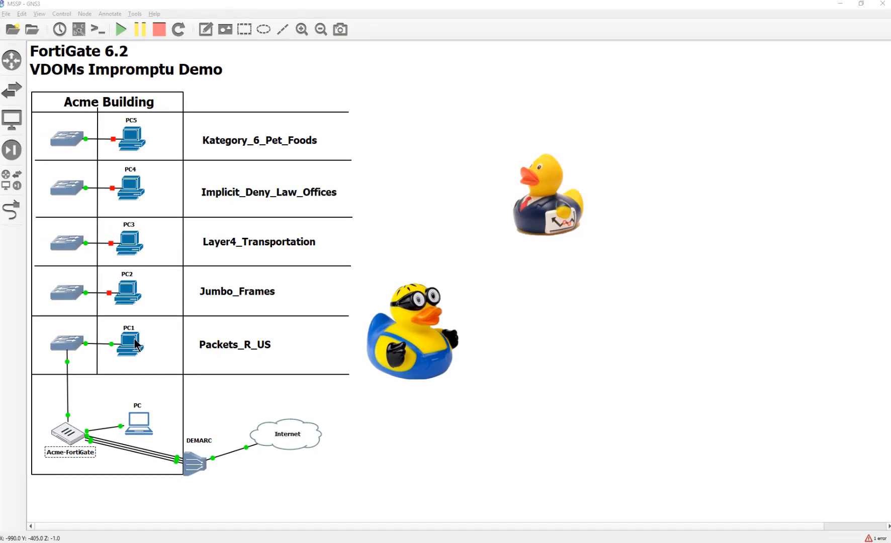
# Step: Drag a webterm appliance onto the topology and position it beneath the blue duck
pyautogui.click(12, 216)
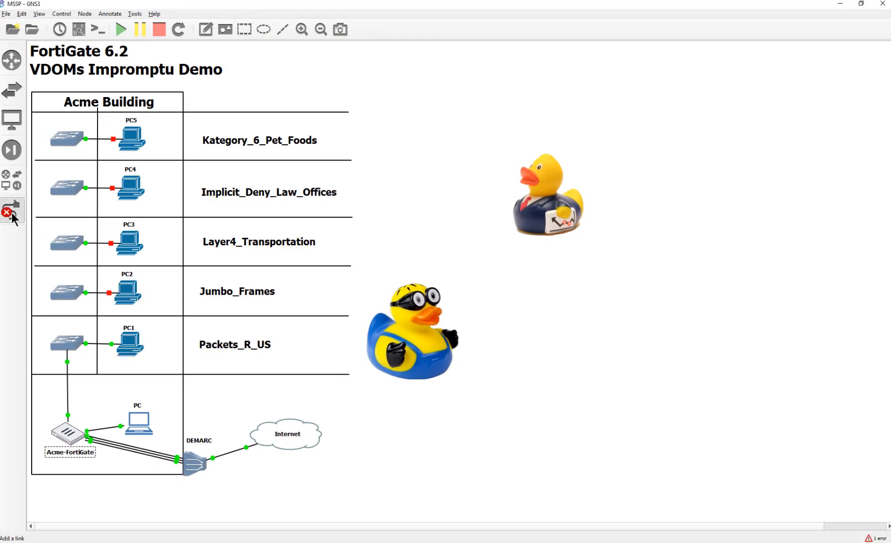
pyautogui.click(13, 215)
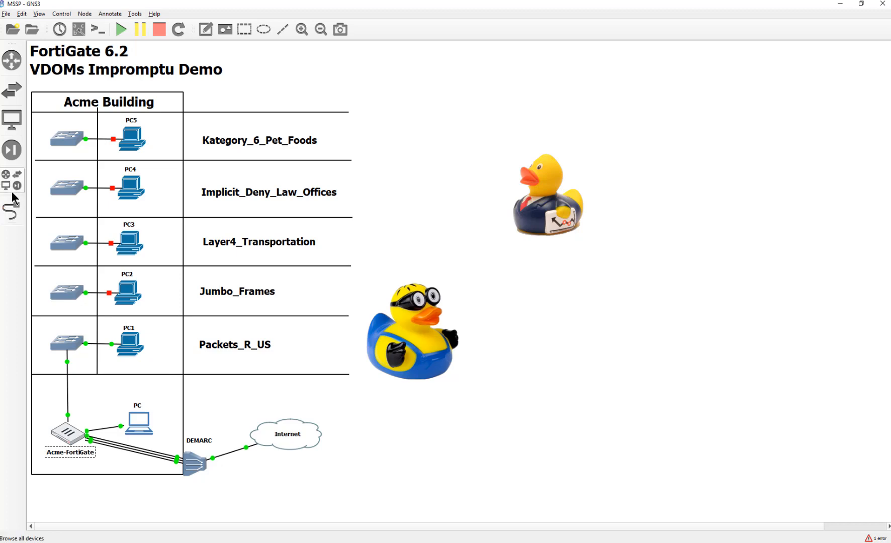
pyautogui.click(19, 189)
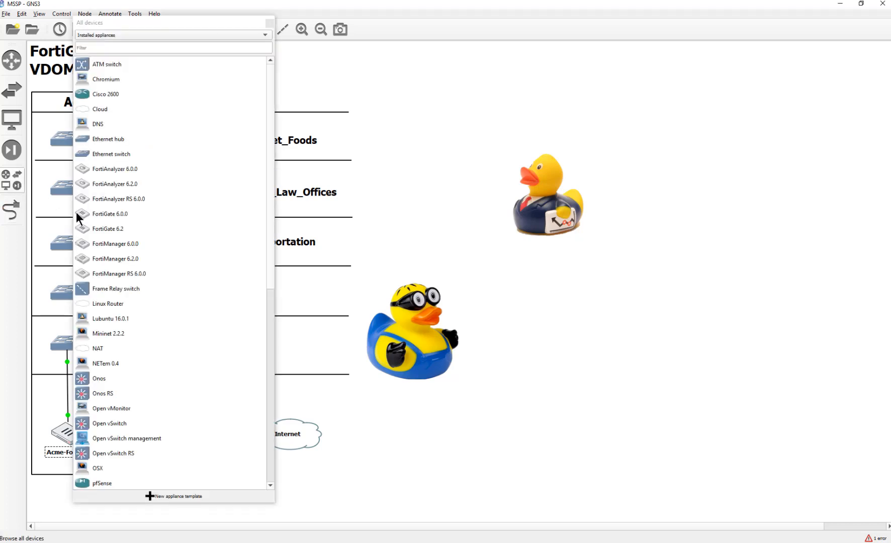
pyautogui.scroll(-8, 181, 394)
pyautogui.moveTo(106, 333); pyautogui.dragTo(435, 451)
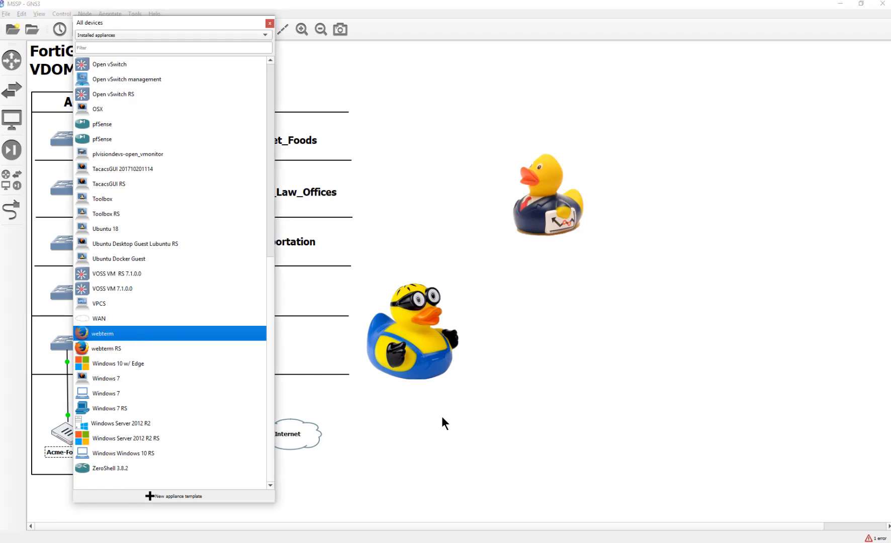
pyautogui.click(269, 23)
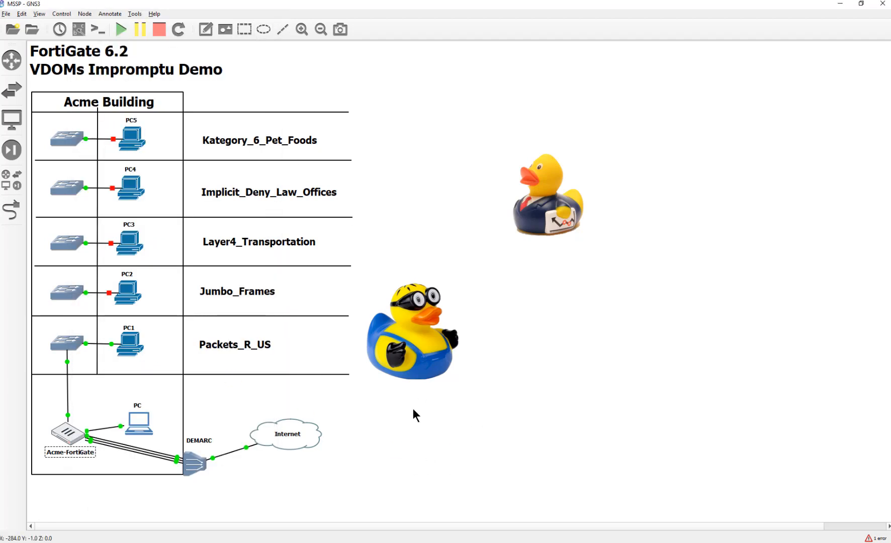
pyautogui.moveTo(454, 472); pyautogui.dragTo(410, 437)
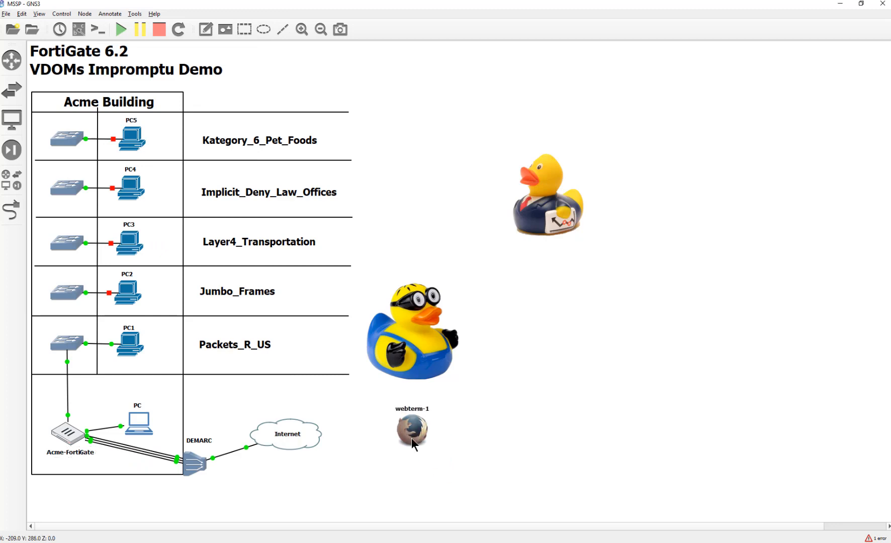
# Step: Rename the webterm-1 node to PRUS_USER1
pyautogui.doubleClick(425, 410)
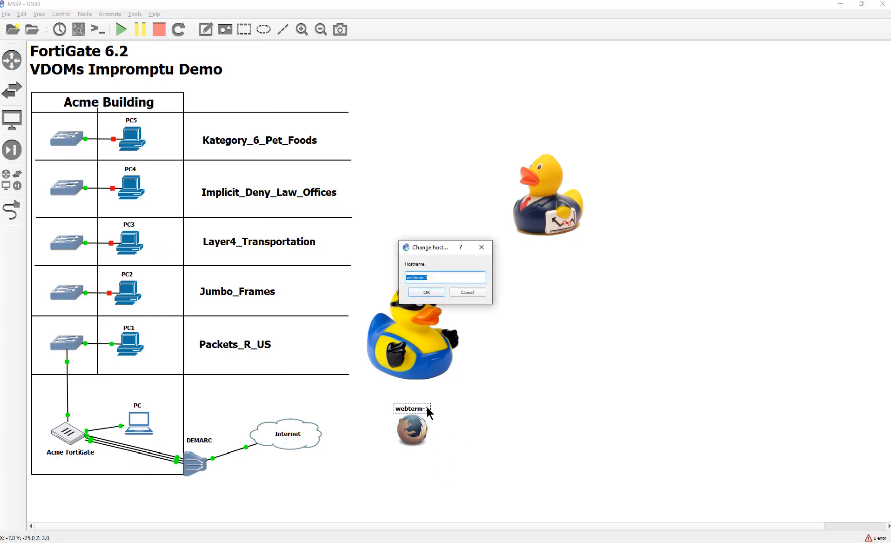
pyautogui.write('PR')
pyautogui.write('US+U')
pyautogui.write('SER2')
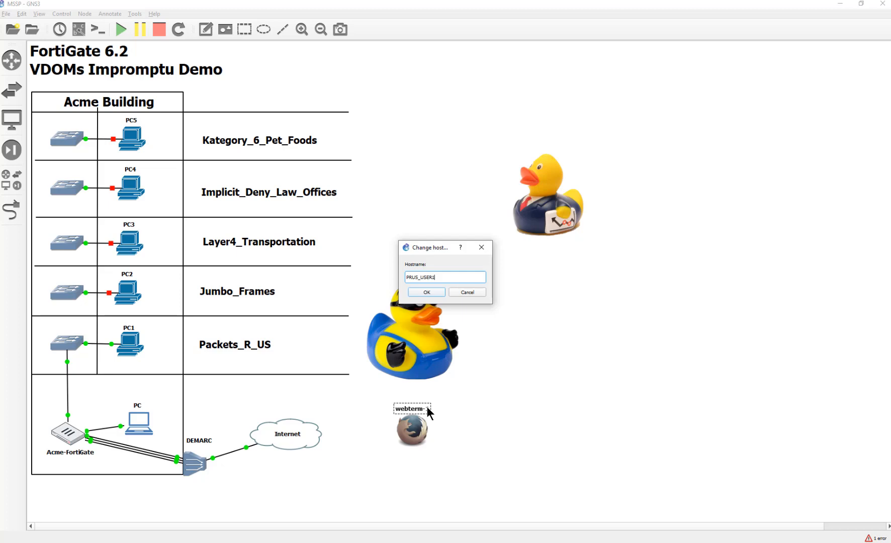
pyautogui.press('Return')
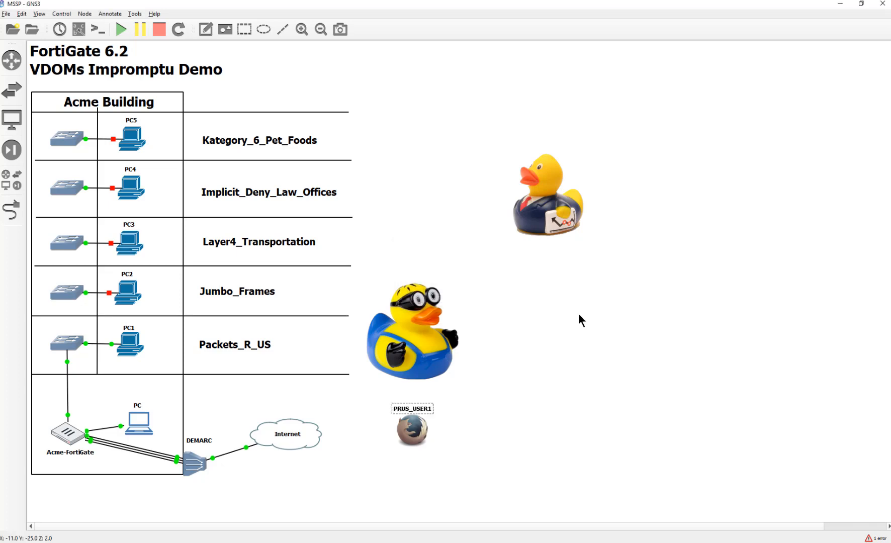
# Step: Change PRUS_USER1's symbol to the Laptop icon
pyautogui.rightClick(415, 433)
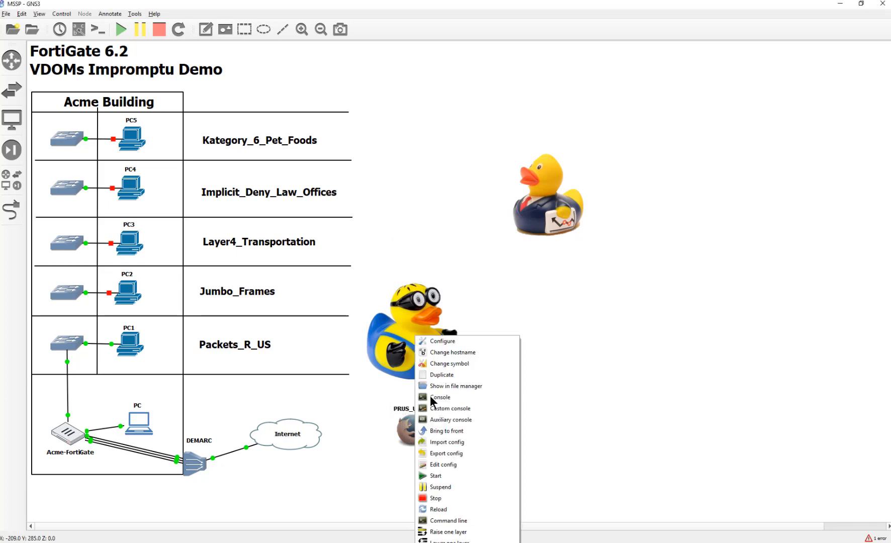
pyautogui.click(467, 363)
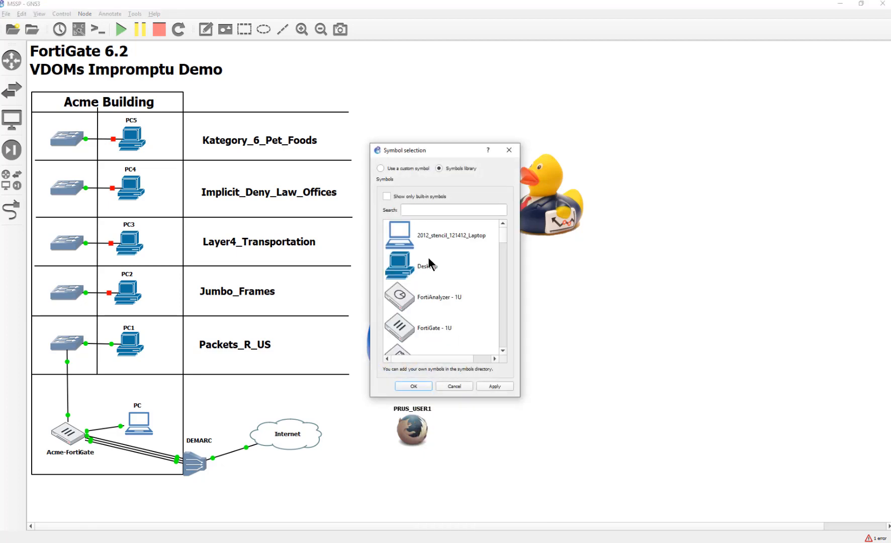
pyautogui.click(417, 239)
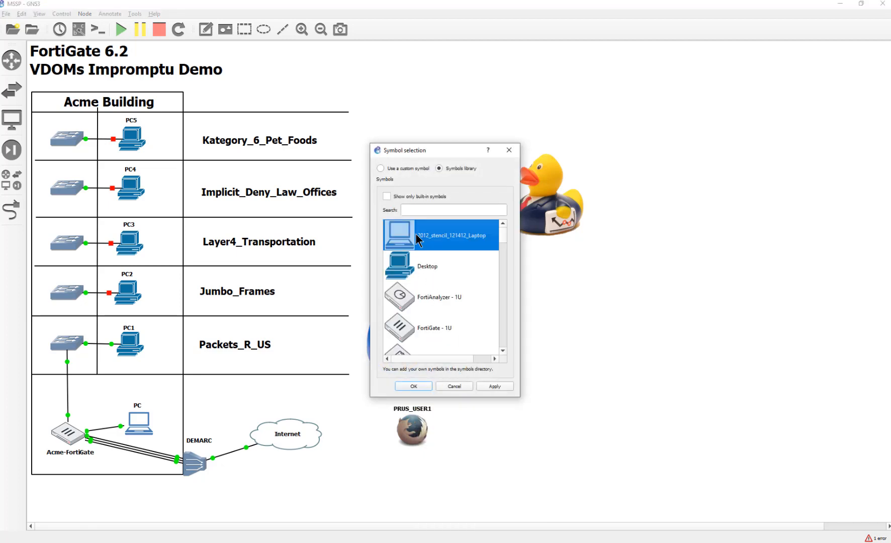
pyautogui.click(424, 385)
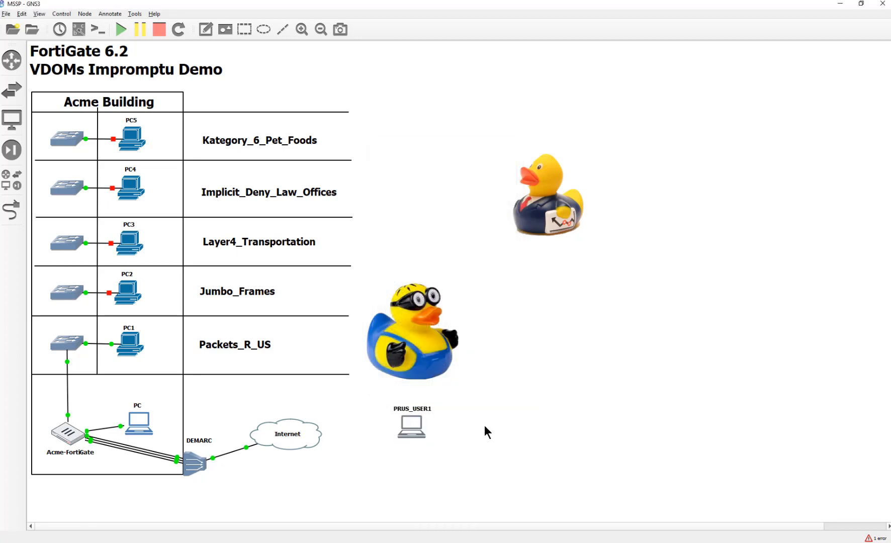
# Step: Uncomment 'auto eth0' and 'iface eth0 inet dhcp' in PRUS_USER1's network config and save
pyautogui.rightClick(411, 432)
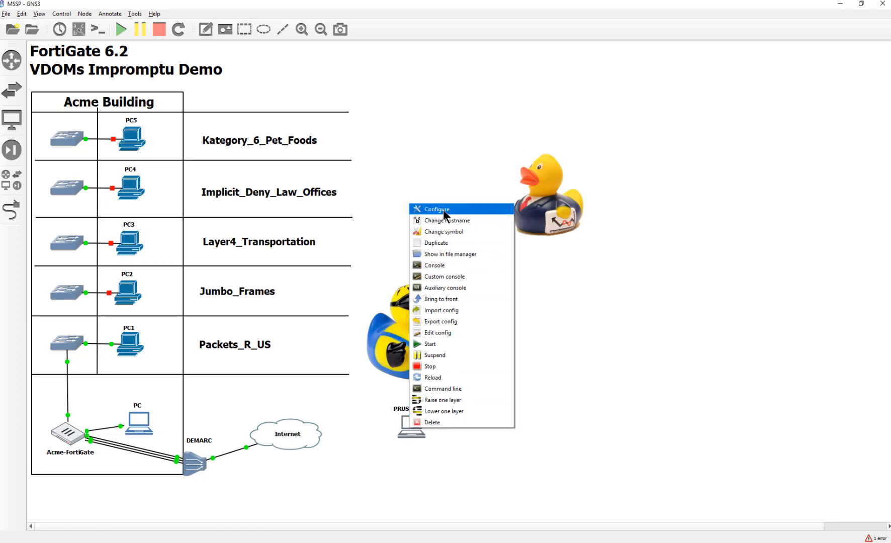
pyautogui.click(442, 210)
pyautogui.click(492, 370)
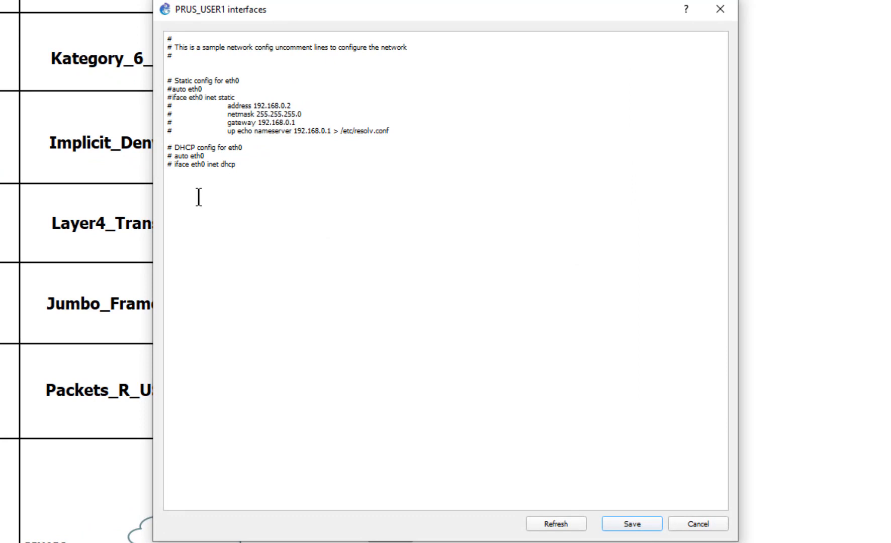
pyautogui.hotkey('shift', 'Home')
pyautogui.press('BackSpace')
pyautogui.press('Up')
pyautogui.press('Delete')
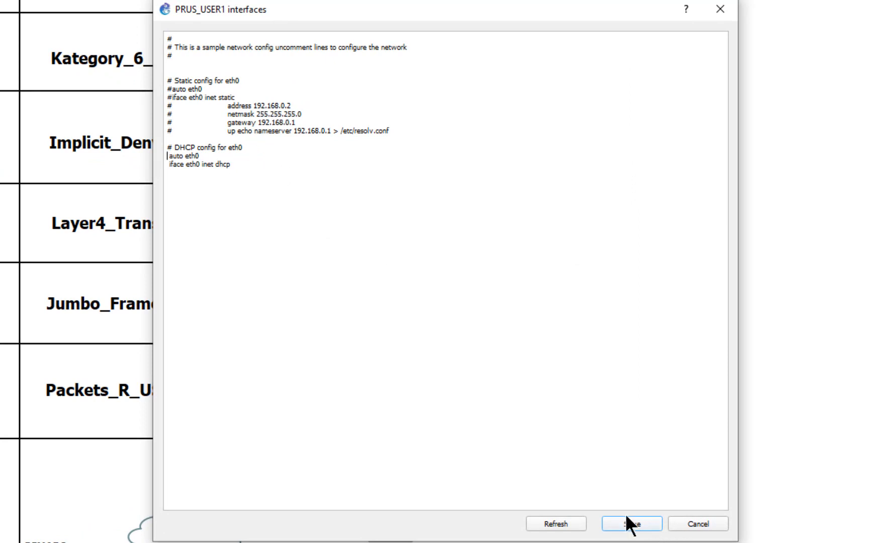
pyautogui.click(631, 524)
pyautogui.click(535, 475)
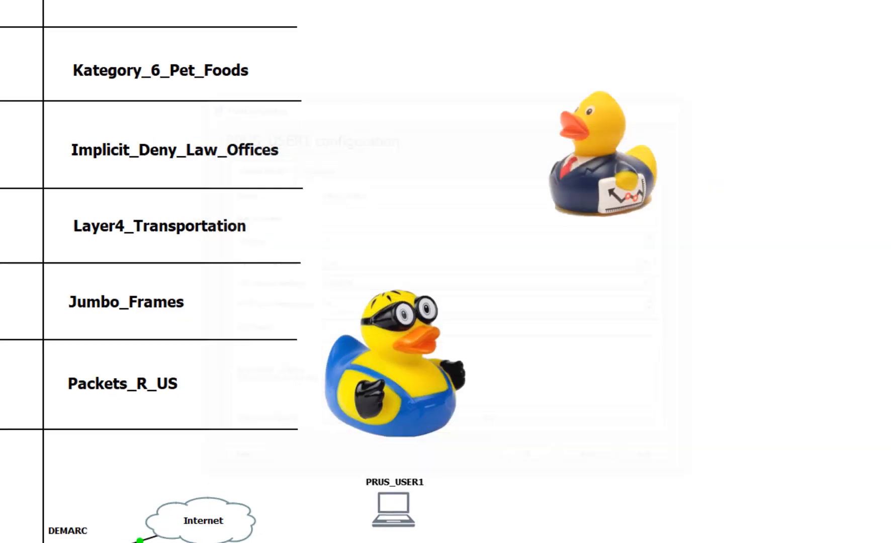
# Step: Move PRUS_USER1 into the Packets_R_US row beside its label
pyautogui.moveTo(384, 441); pyautogui.dragTo(311, 345)
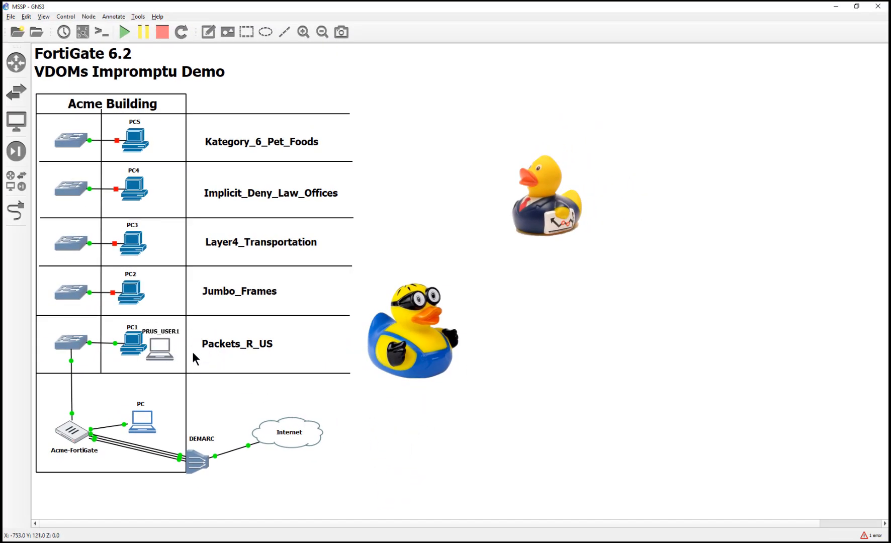
pyautogui.click(246, 346)
pyautogui.moveTo(230, 350); pyautogui.dragTo(229, 347)
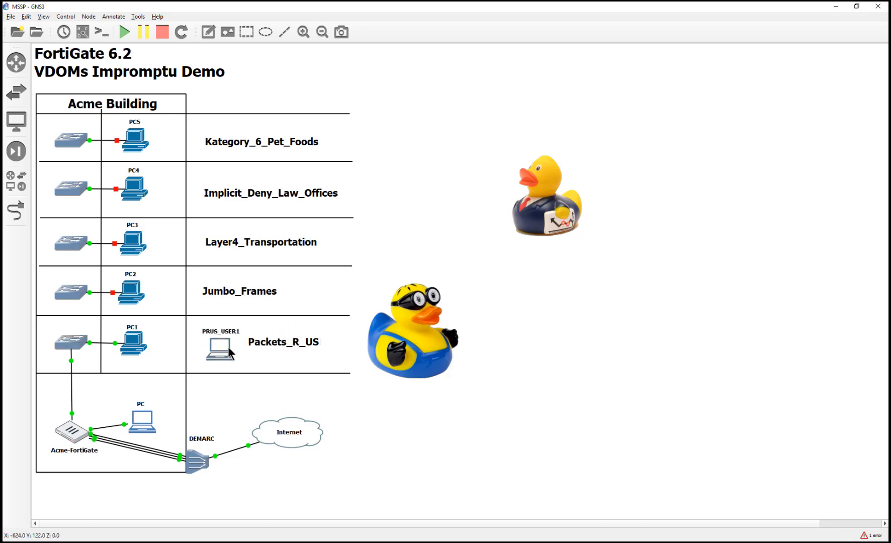
# Step: Link the Packets_R_US switch to PRUS_USER1's eth0
pyautogui.click(11, 219)
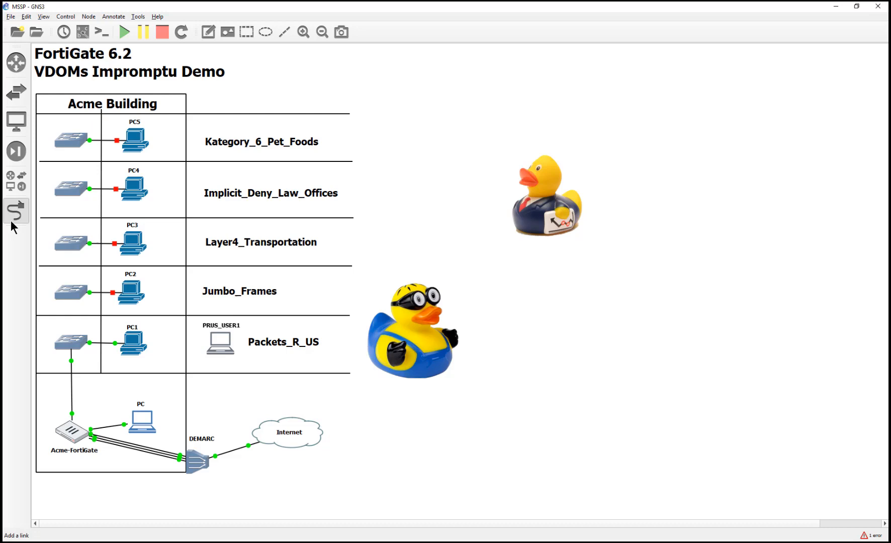
pyautogui.click(76, 344)
pyautogui.click(101, 371)
pyautogui.click(217, 345)
pyautogui.click(221, 347)
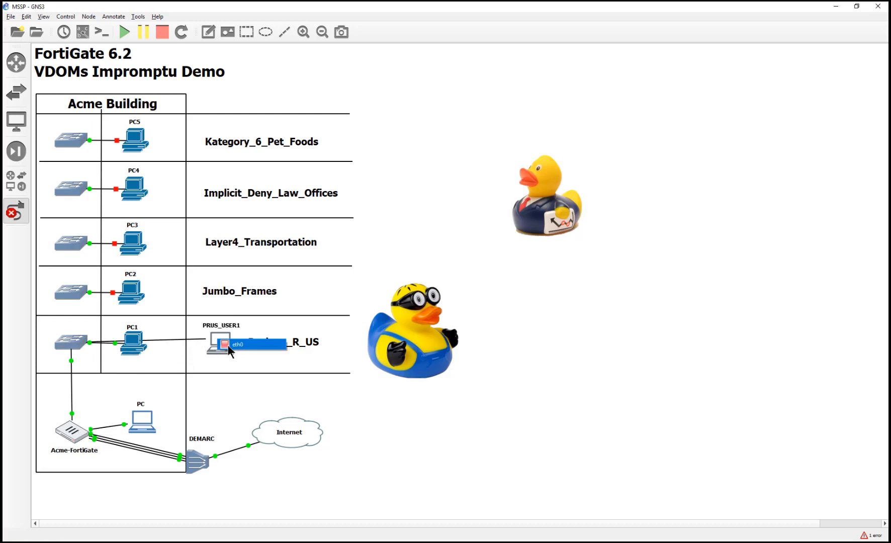
pyautogui.click(228, 344)
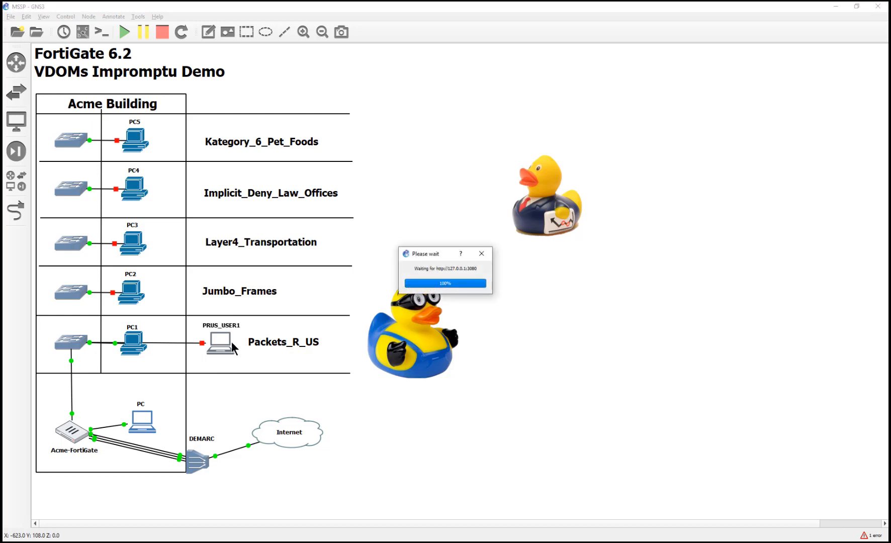
# Step: Start the PRUS_USER1 node and open its console
pyautogui.rightClick(219, 347)
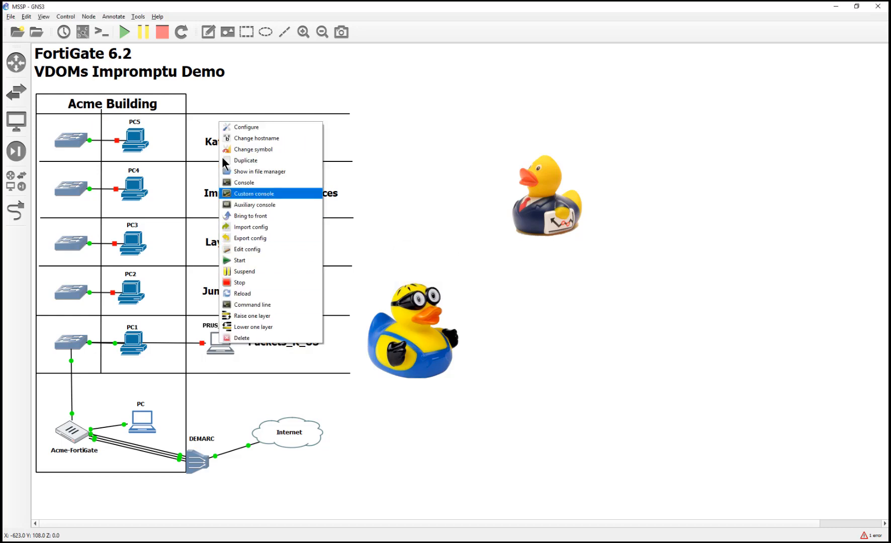
pyautogui.click(232, 260)
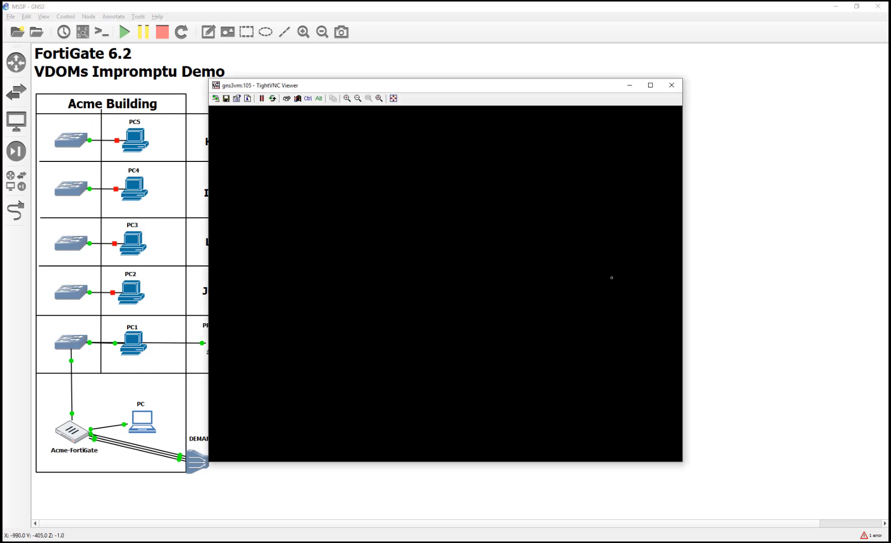
pyautogui.rightClick(440, 266)
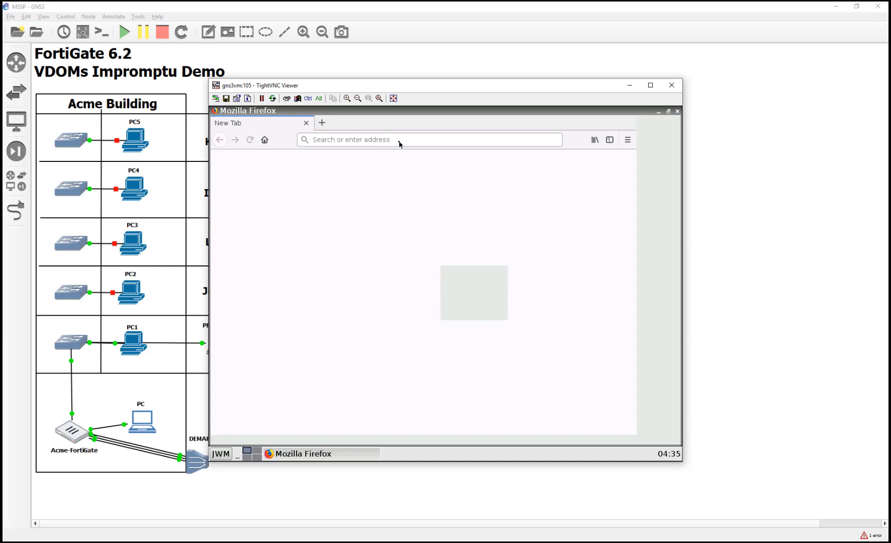
pyautogui.write('www.go')
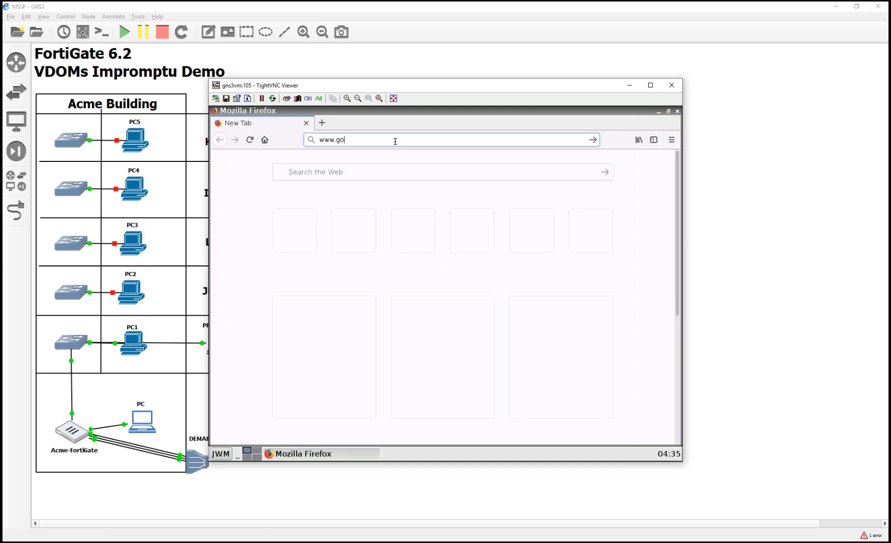
pyautogui.write('oglo')
pyautogui.press('BackSpace')
pyautogui.write('e')
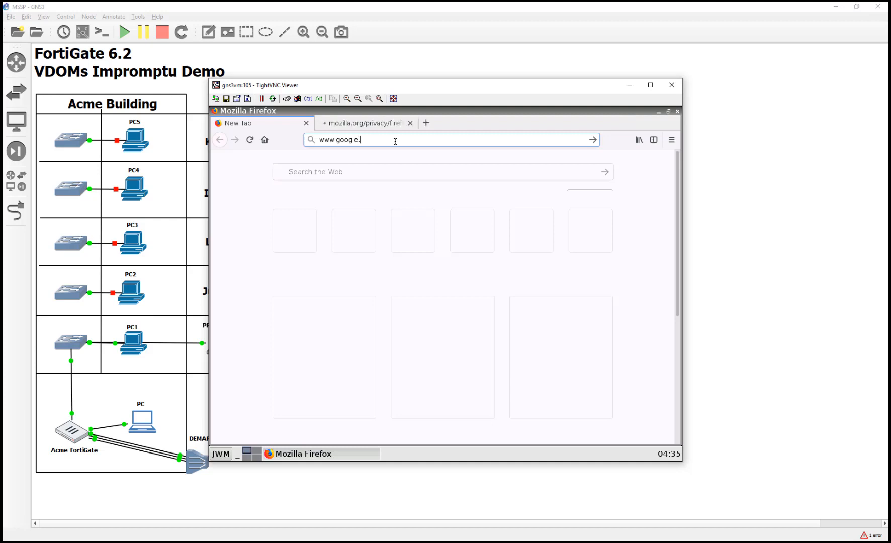
pyautogui.write('.com')
pyautogui.press('Return')
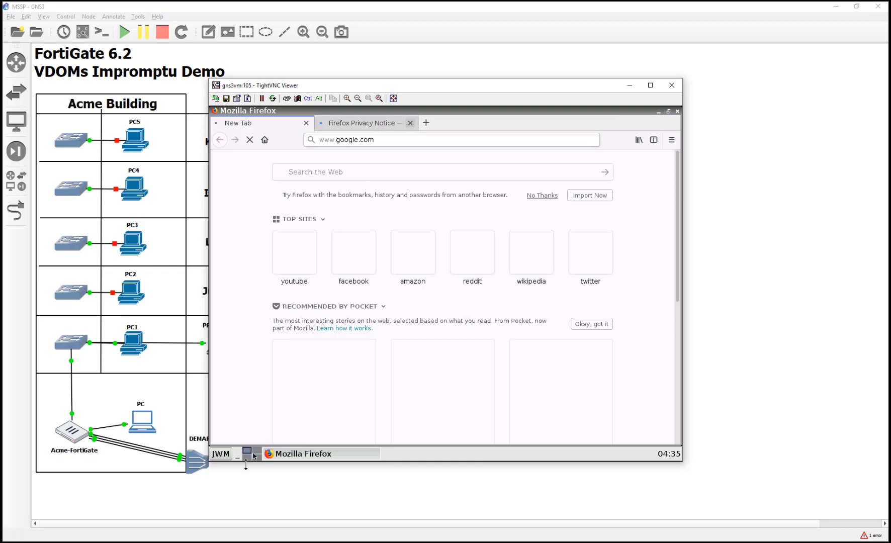
# Step: Search Google for 'good duck'
pyautogui.click(227, 452)
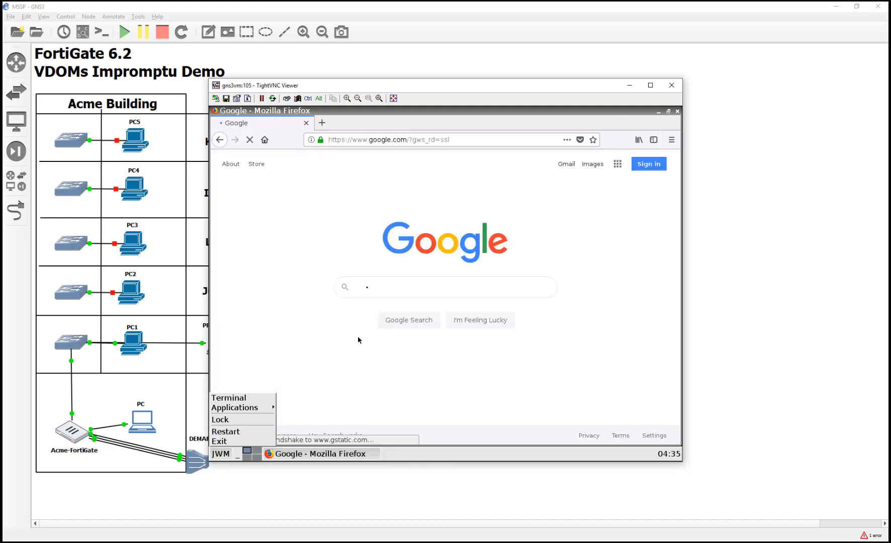
pyautogui.click(378, 292)
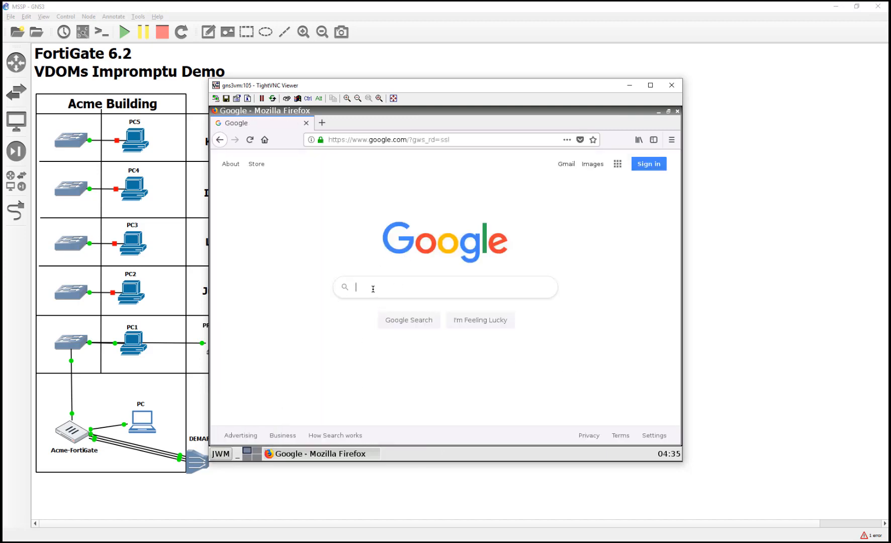
pyautogui.click(373, 289)
pyautogui.write('good duck')
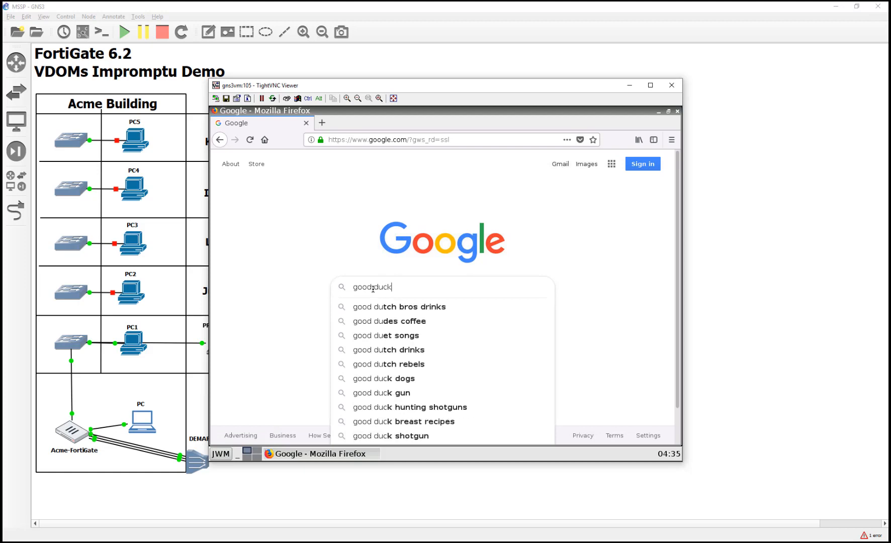
pyautogui.press('Return')
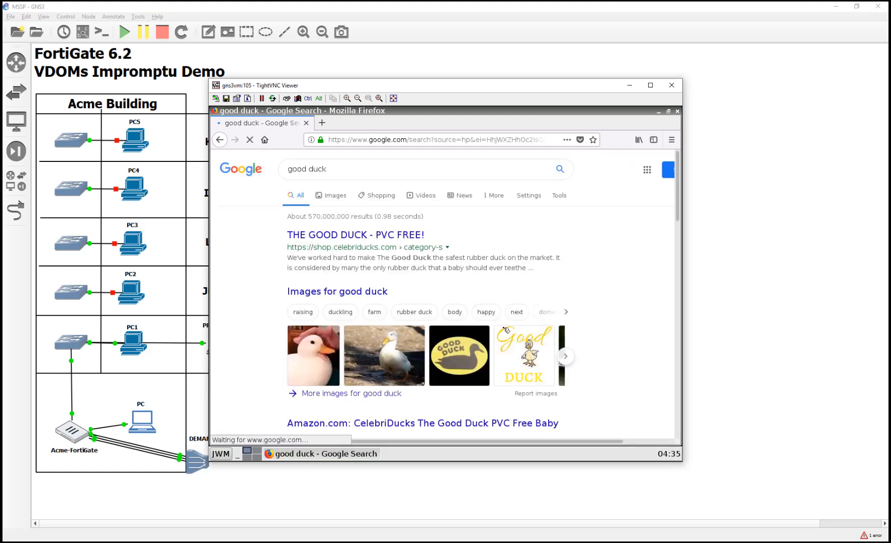
# Step: Go to eicar.org and open the anti-malware test file page
pyautogui.click(356, 139)
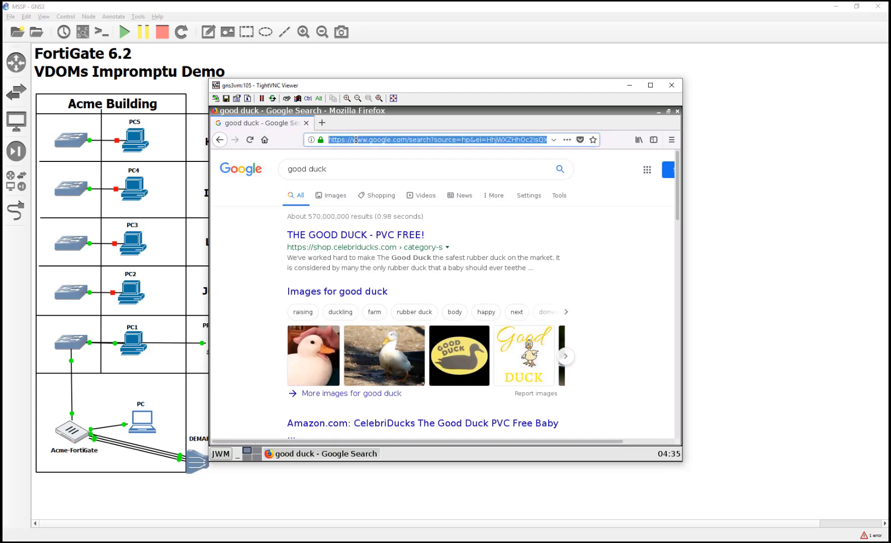
pyautogui.write('eicar.org')
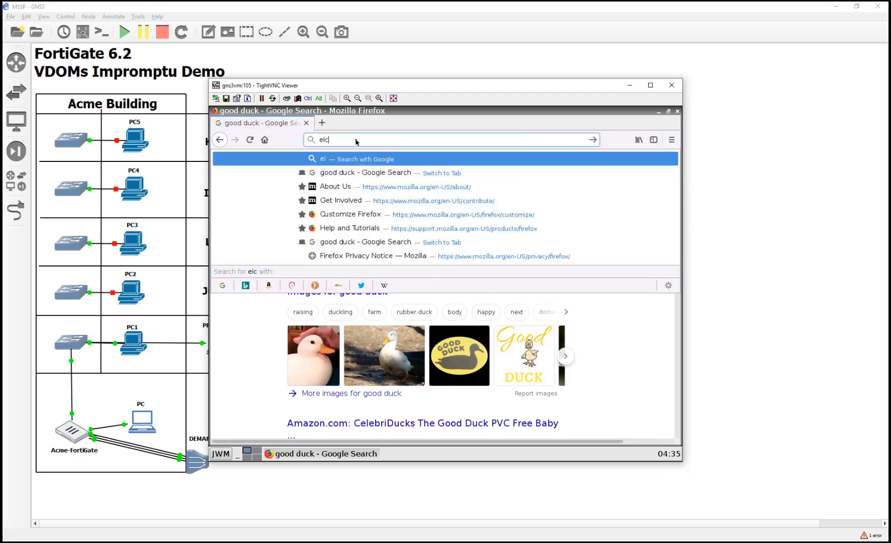
pyautogui.press('Return')
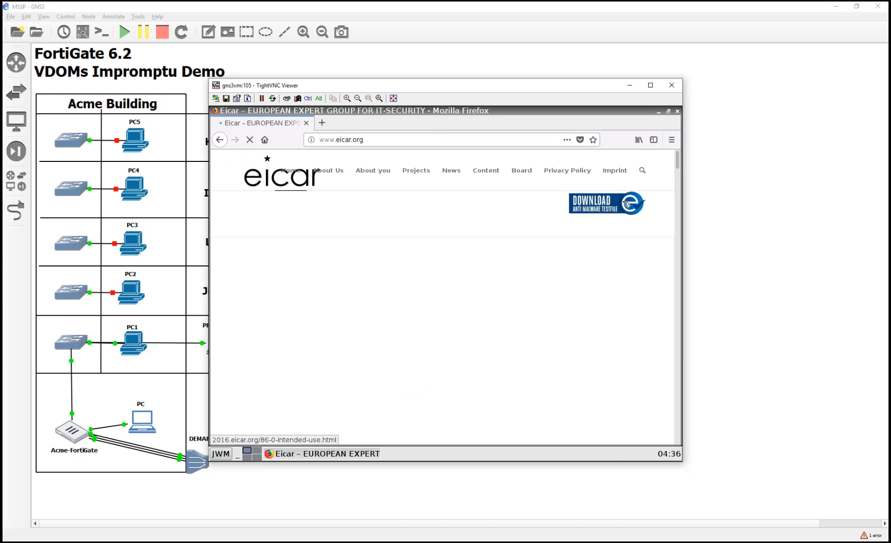
pyautogui.click(626, 203)
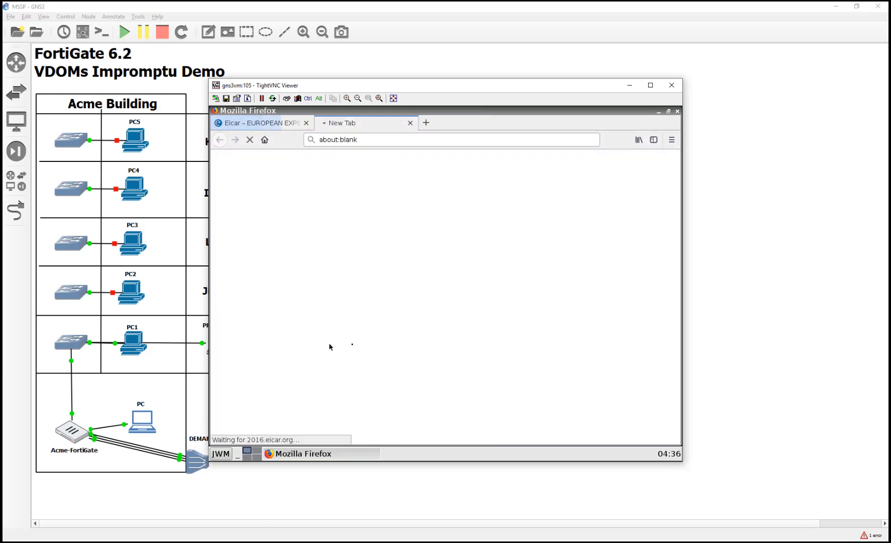
# Step: Read through the Intended Use page, then open the EICAR Download page
pyautogui.click(340, 292)
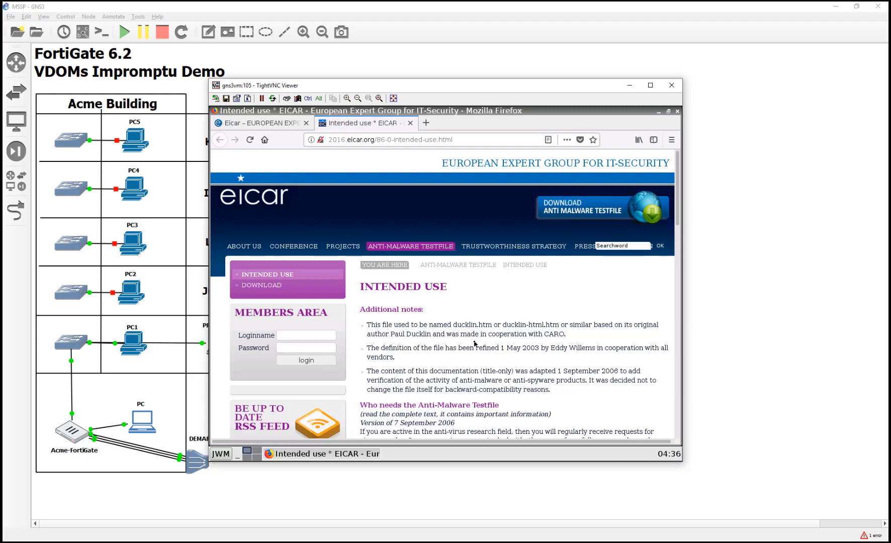
pyautogui.scroll(-6, 474, 343)
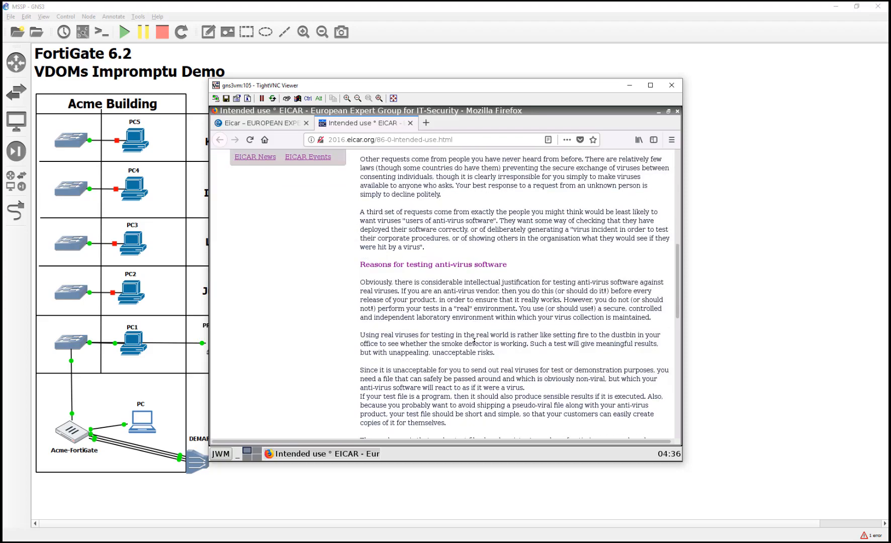
pyautogui.scroll(-5, 474, 342)
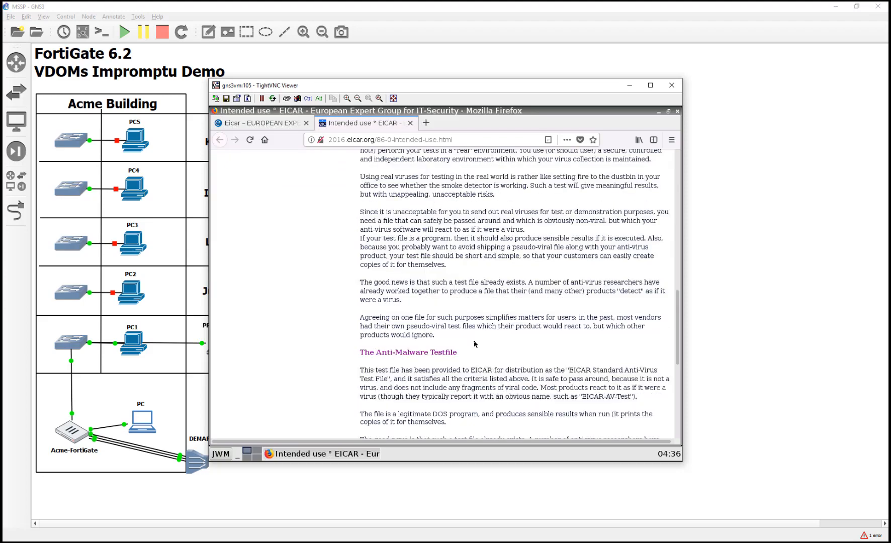
pyautogui.scroll(-6, 474, 343)
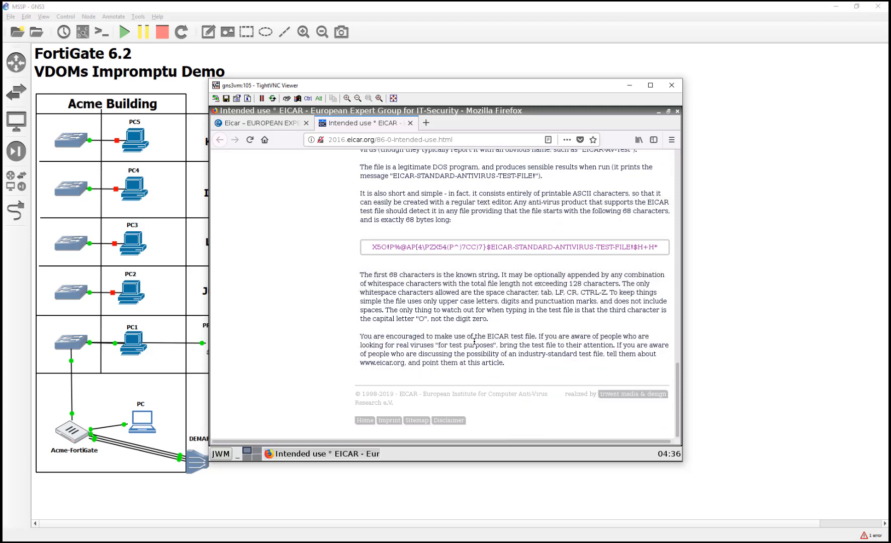
pyautogui.scroll(10, 474, 342)
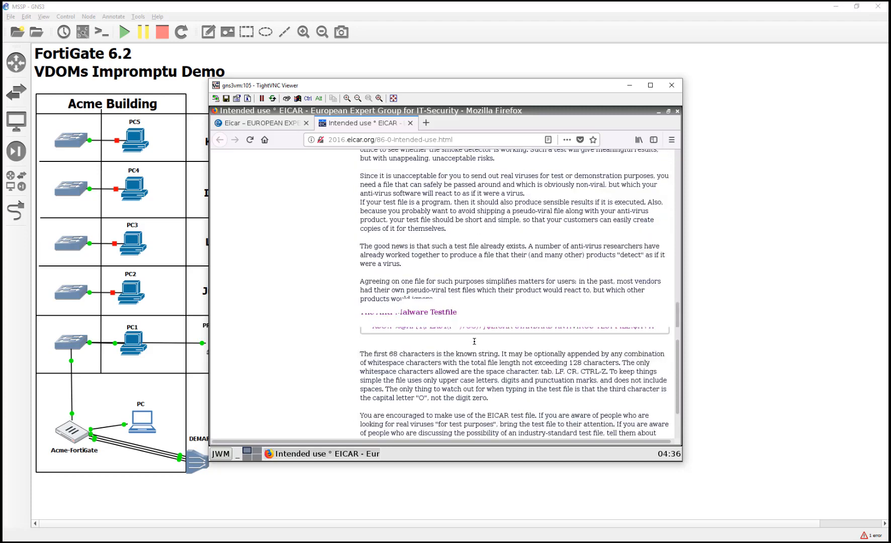
pyautogui.scroll(3, 474, 342)
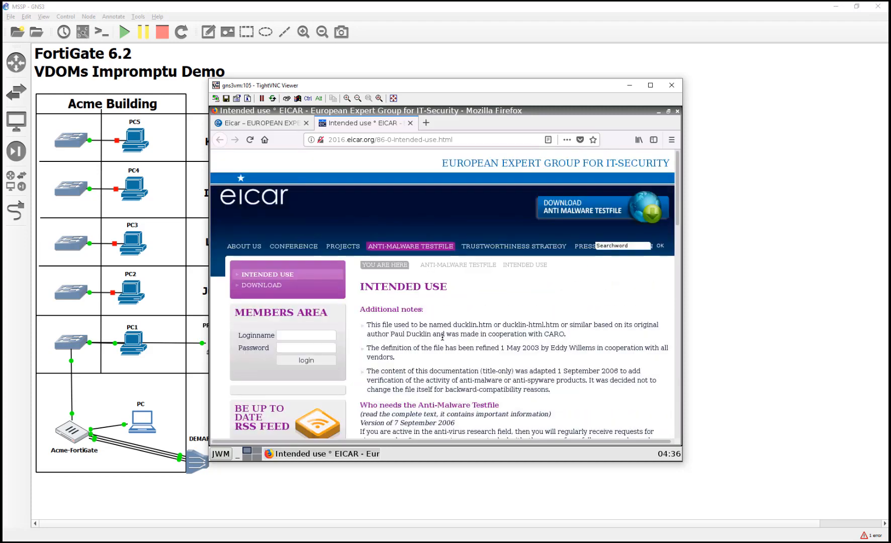
pyautogui.click(284, 286)
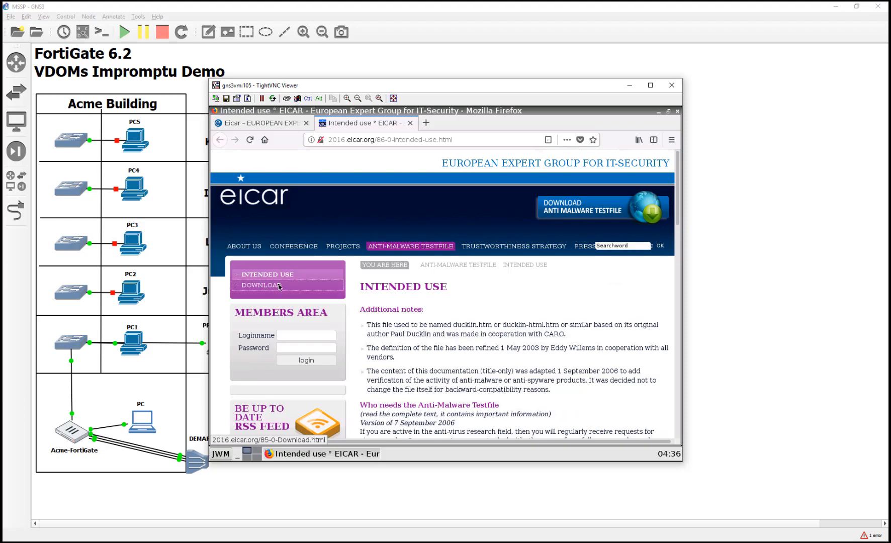
# Step: Attempt the eicar.com.txt http download, see FortiGate's security alert, then close the TightVNC viewer
pyautogui.scroll(-8, 445, 310)
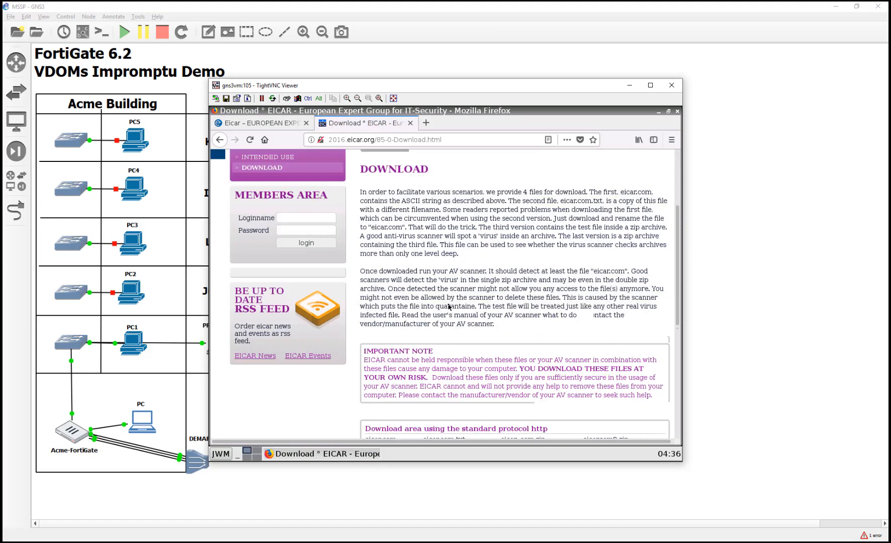
pyautogui.click(437, 276)
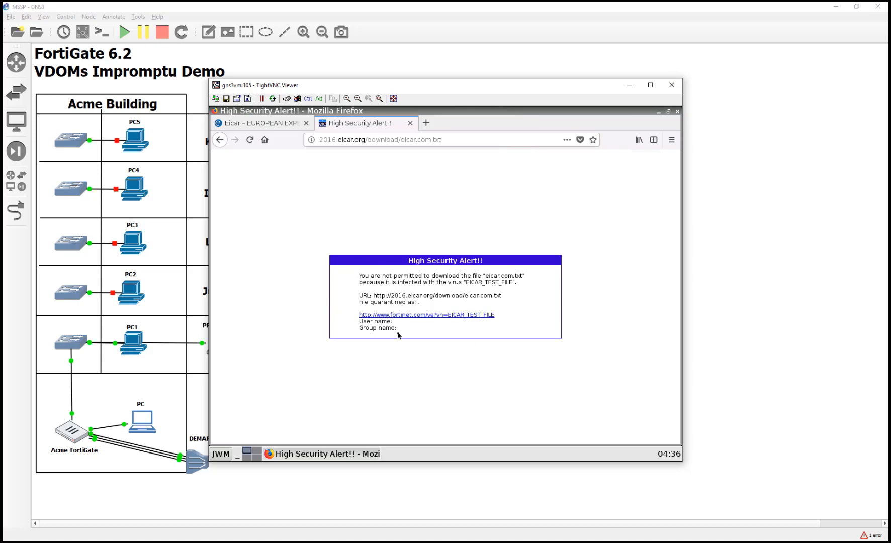
pyautogui.click(672, 86)
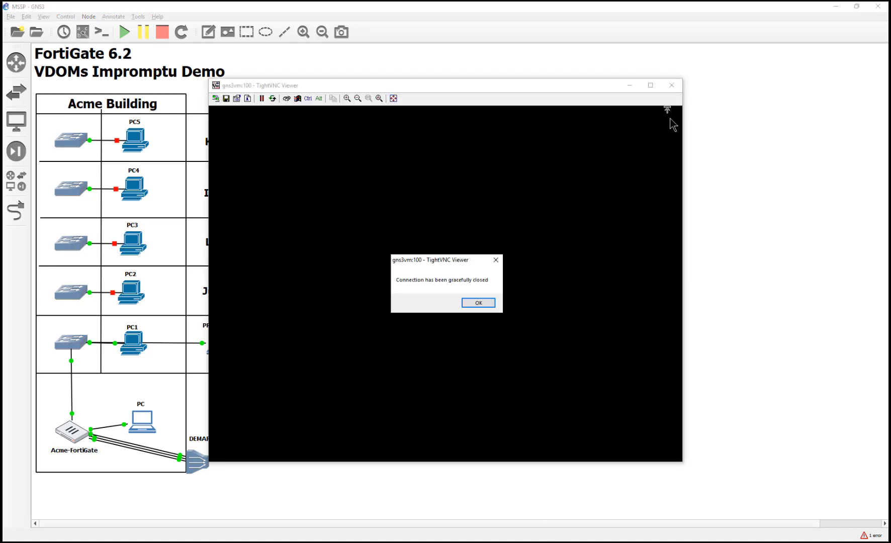
pyautogui.click(478, 303)
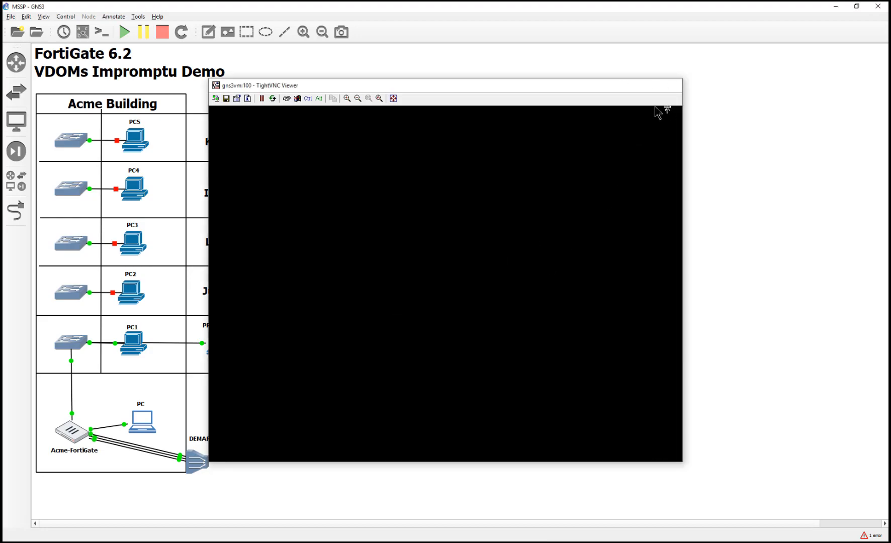
# Step: From the management PC console, go to System > VDOM and edit PacketsRUS to see Resource Usage
pyautogui.doubleClick(142, 421)
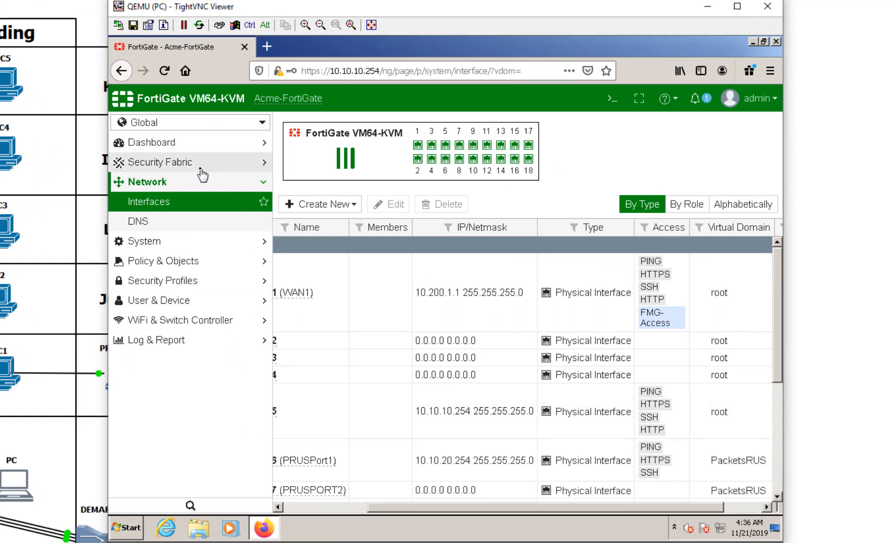
pyautogui.click(181, 242)
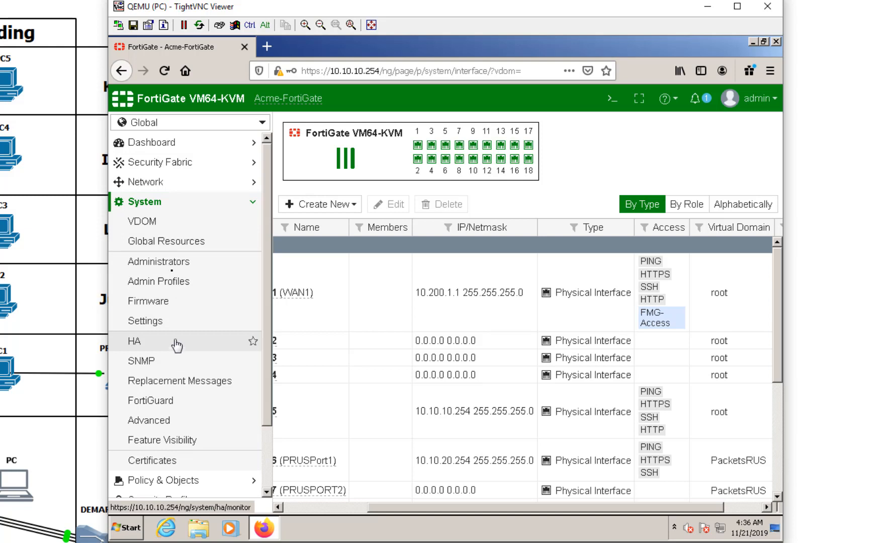
pyautogui.click(168, 230)
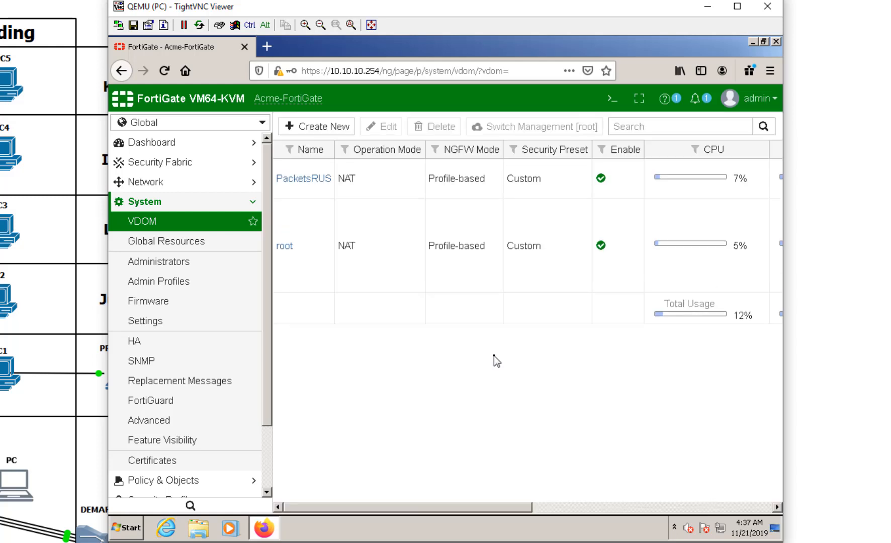
pyautogui.moveTo(496, 509); pyautogui.dragTo(636, 500)
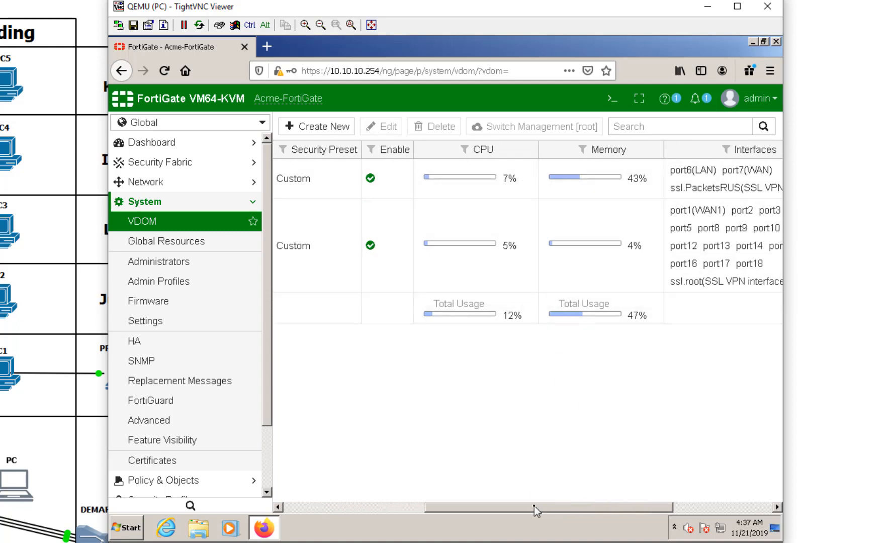
pyautogui.moveTo(528, 505); pyautogui.dragTo(346, 504)
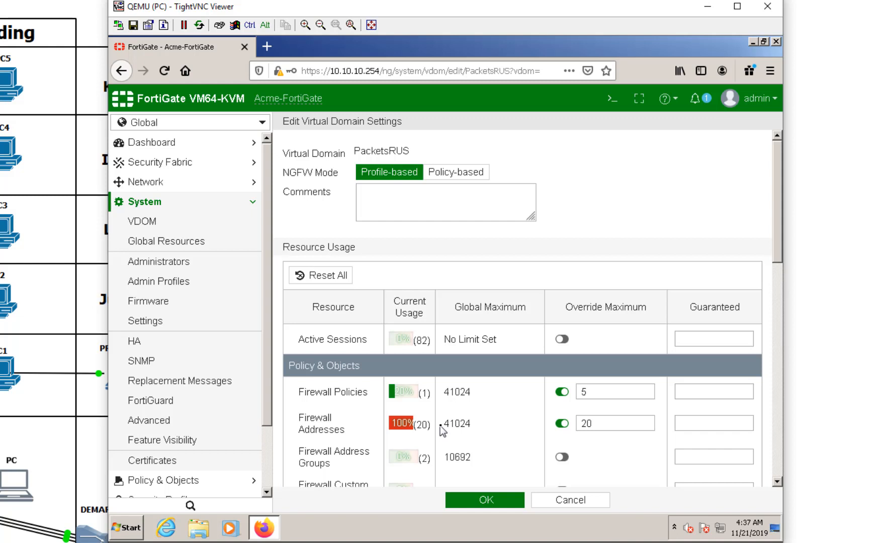
pyautogui.scroll(-2, 440, 426)
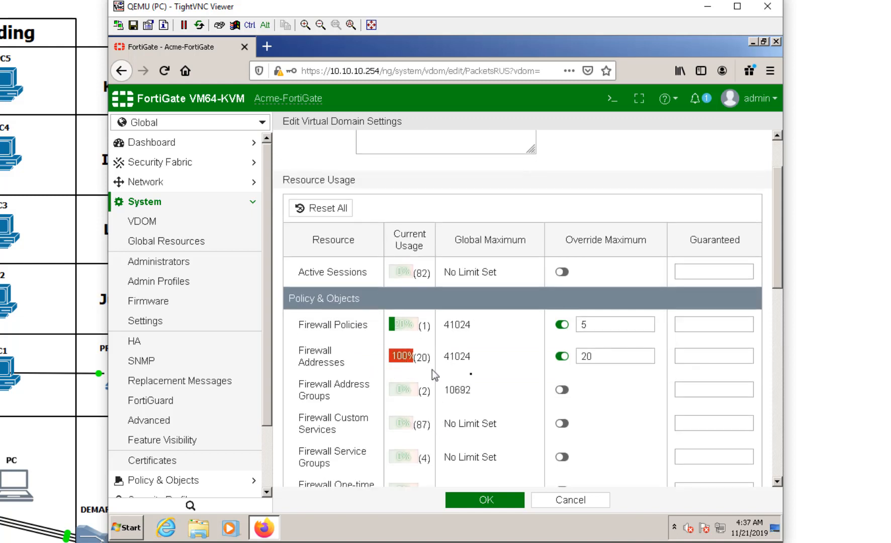
# Step: Change the Firewall Addresses Override Maximum from 20 to 200 and save the PacketsRUS settings
pyautogui.click(604, 357)
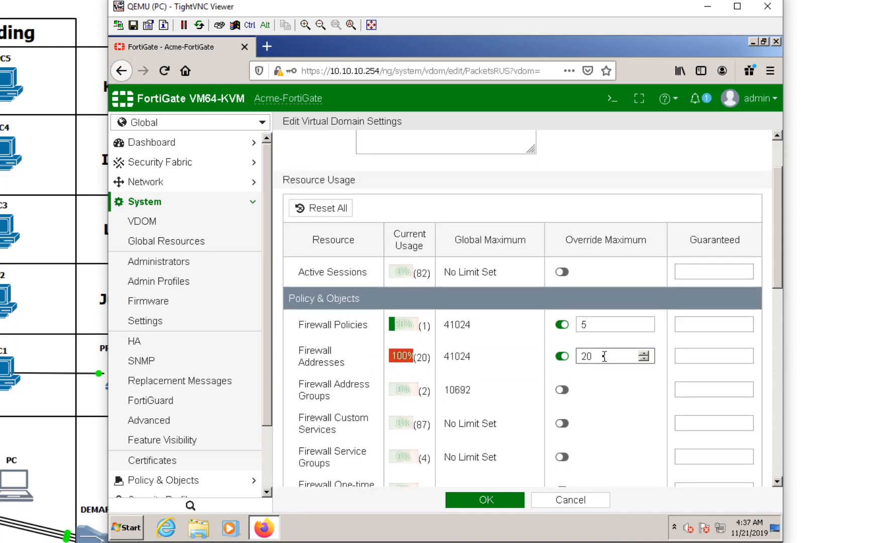
pyautogui.write('0')
pyautogui.scroll(-5, 598, 423)
pyautogui.scroll(-10, 600, 425)
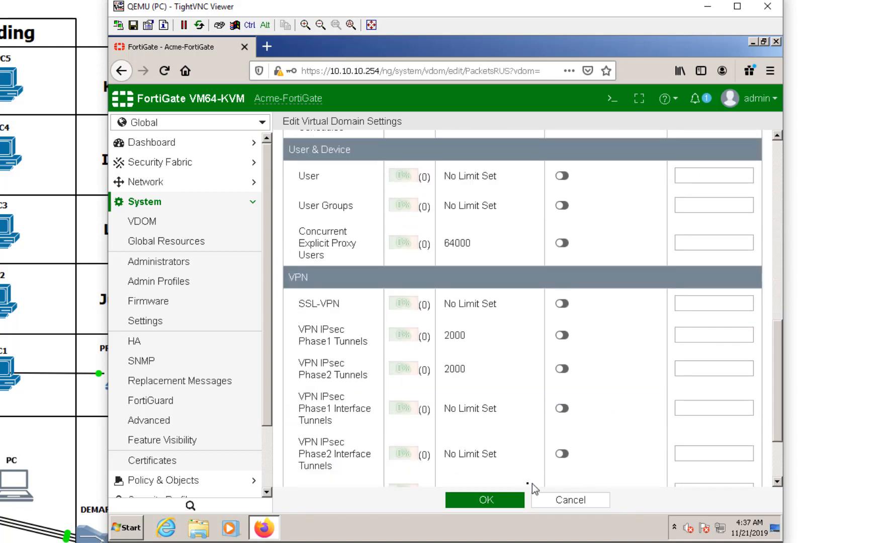
pyautogui.click(512, 499)
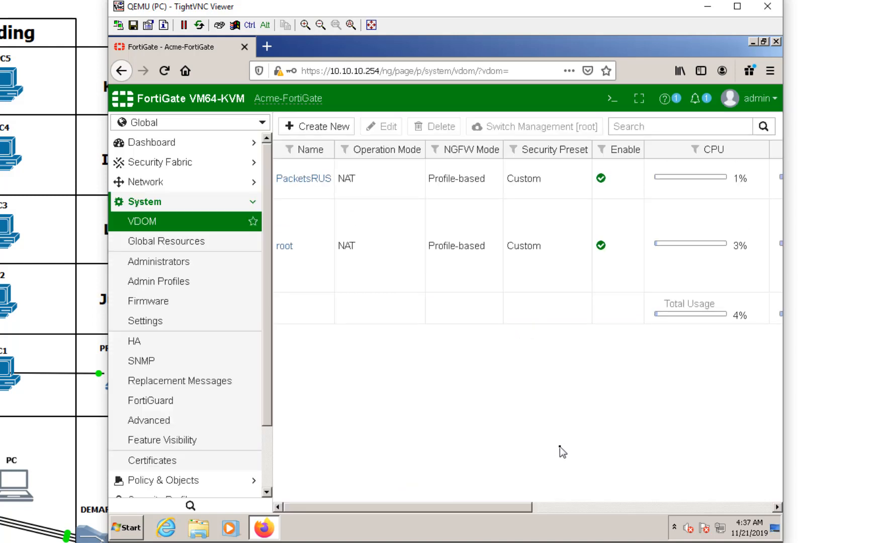
# Step: Enable the Sessions and New Sessions per Second columns in the VDOM table's column settings and apply
pyautogui.click(539, 506)
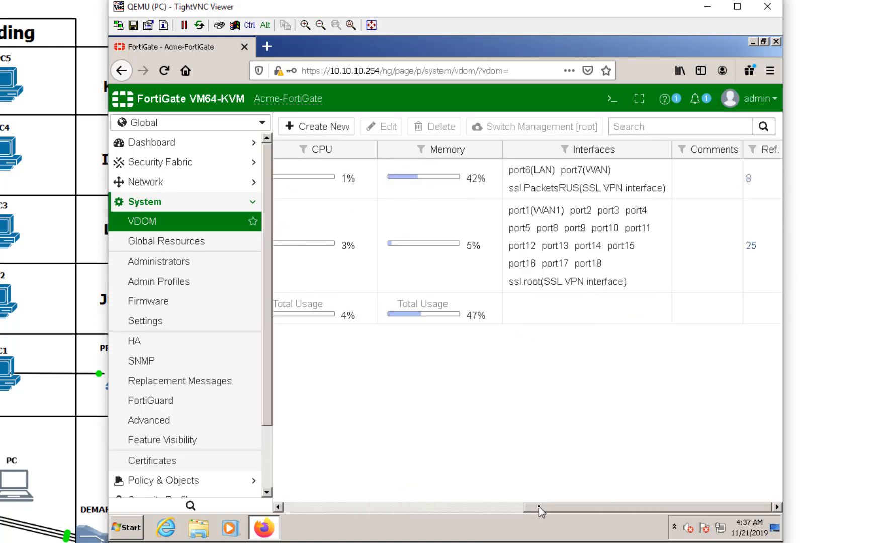
pyautogui.moveTo(539, 506); pyautogui.dragTo(622, 491)
pyautogui.rightClick(605, 153)
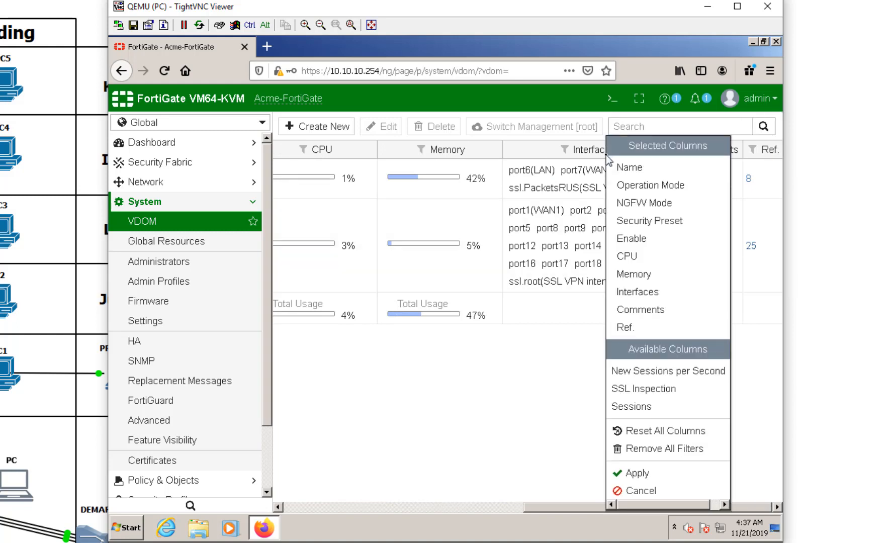
pyautogui.click(609, 405)
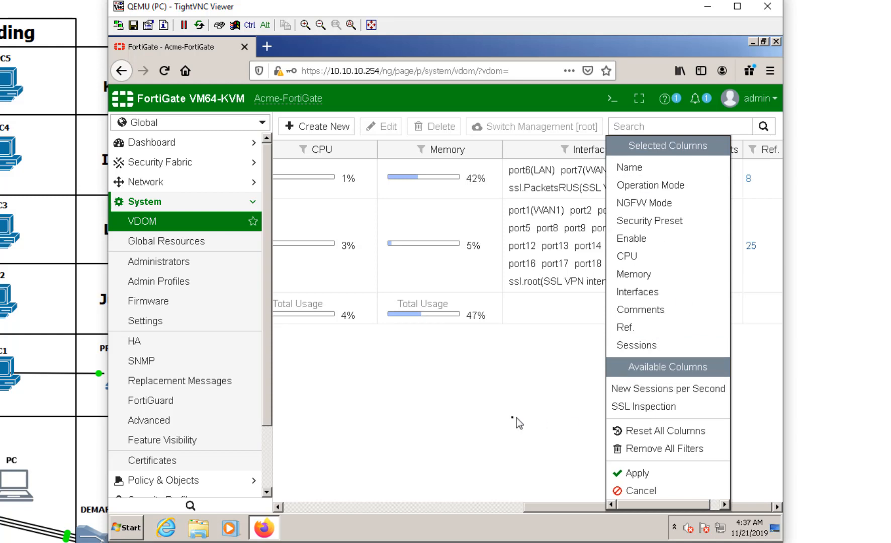
pyautogui.click(655, 390)
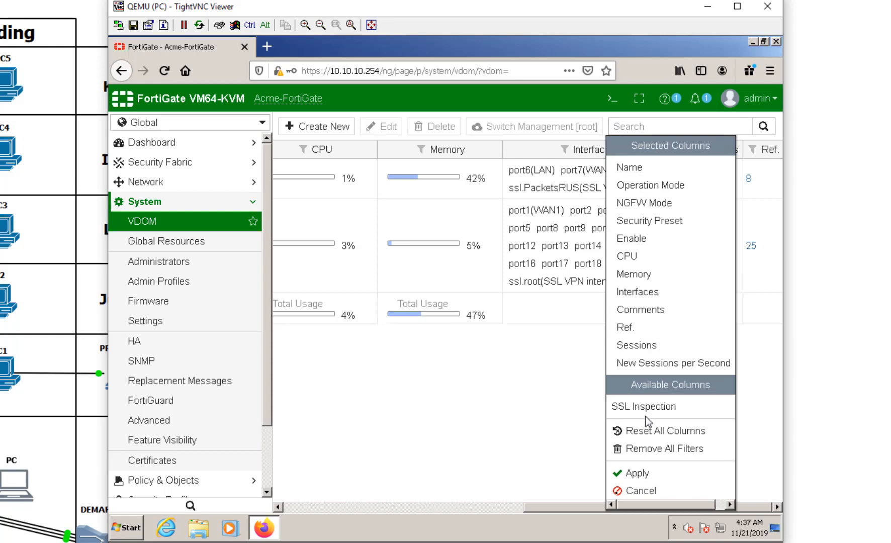
pyautogui.click(626, 474)
pyautogui.click(538, 507)
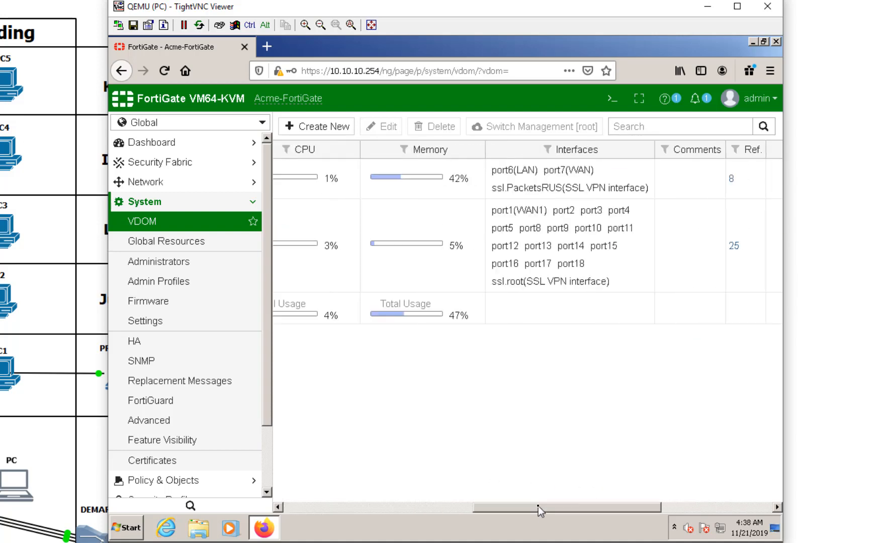
pyautogui.moveTo(538, 506); pyautogui.dragTo(271, 512)
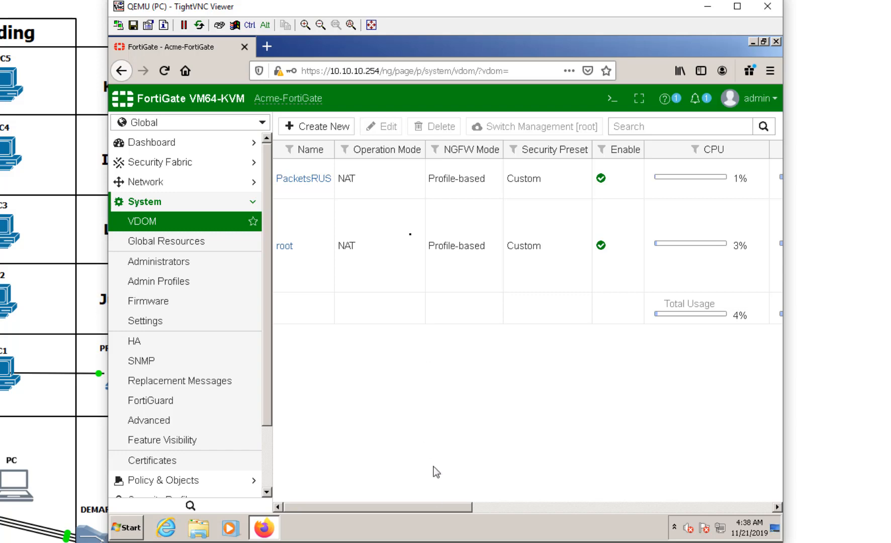
# Step: Shift the TightVNC viewer window down and right to reveal the network diagram
pyautogui.moveTo(343, 6); pyautogui.dragTo(390, 8)
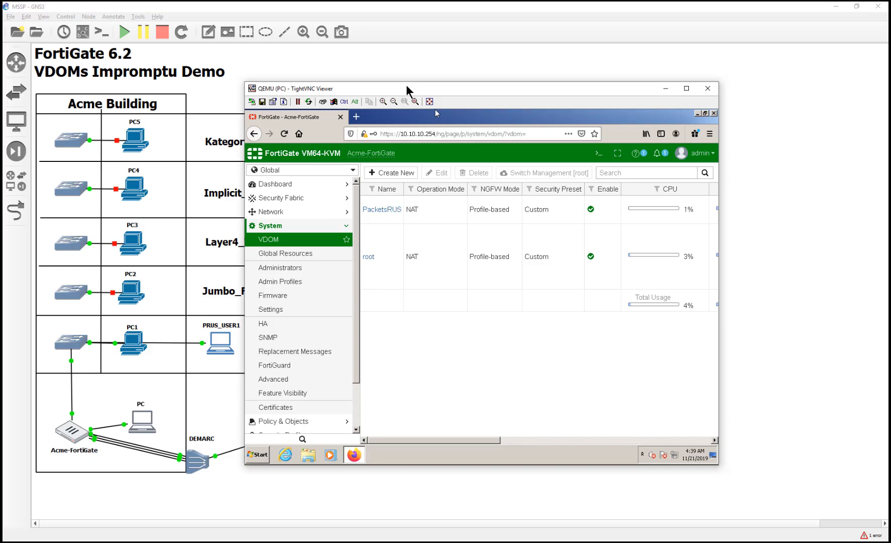
pyautogui.moveTo(406, 85); pyautogui.dragTo(456, 149)
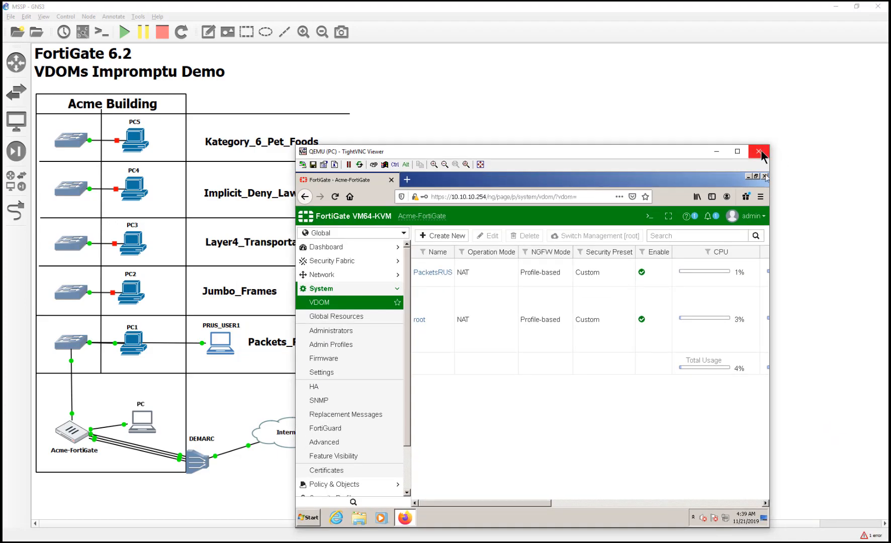